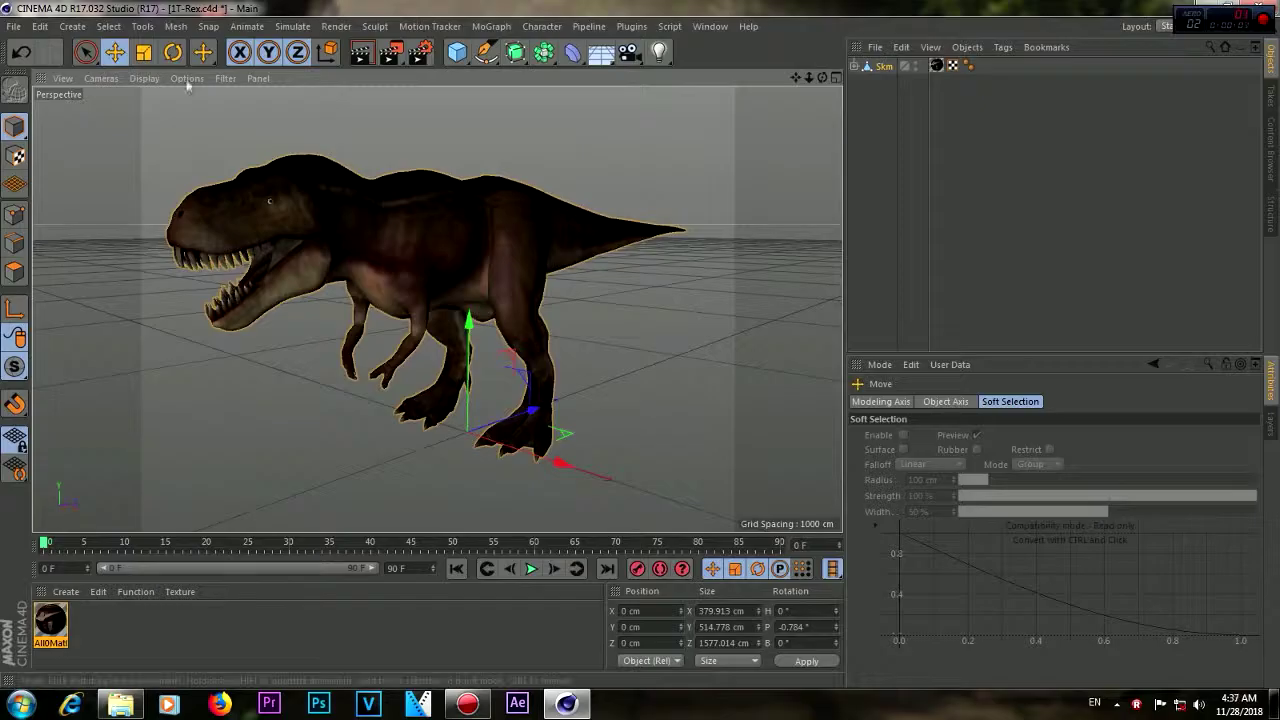
Turn the T-Rex to H -6.56° and scale it down to about 34.6 × 46.8 × 143.5 cm
drag(486, 471, 430, 460)
key(e)
alt+drag(500, 300, 437, 310)
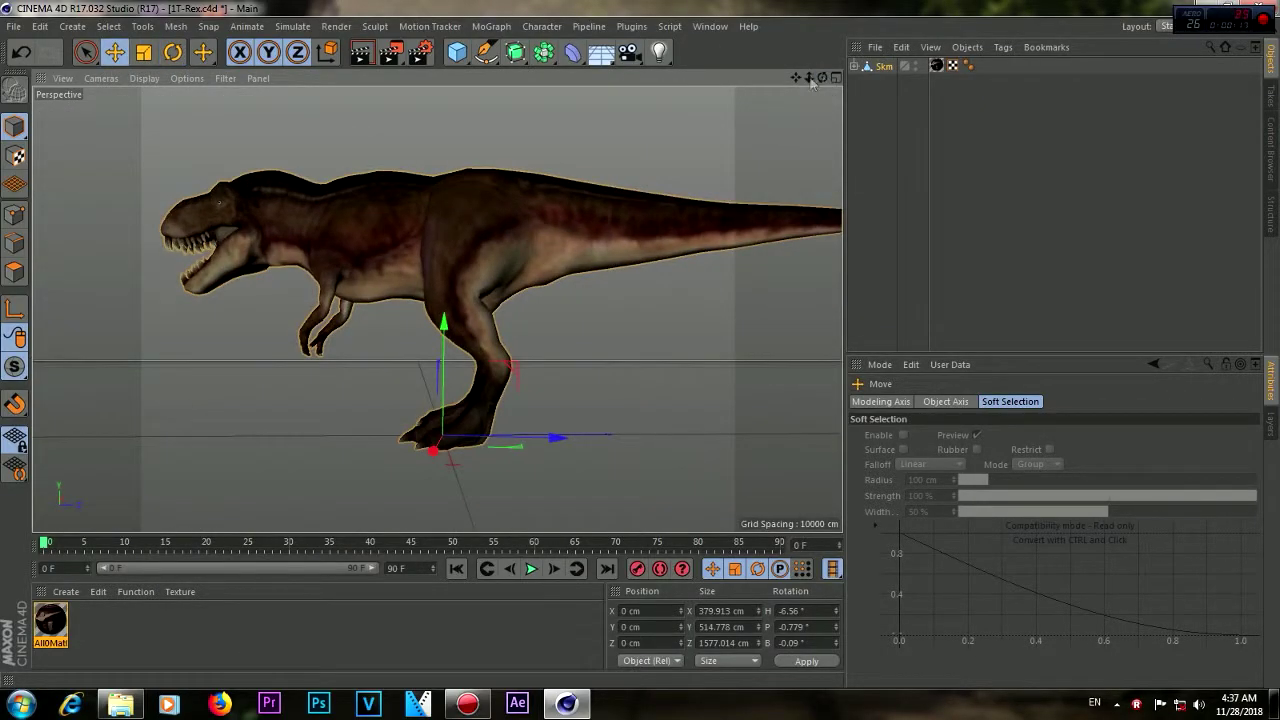
drag(822, 78, 825, 84)
drag(720, 158, 437, 306)
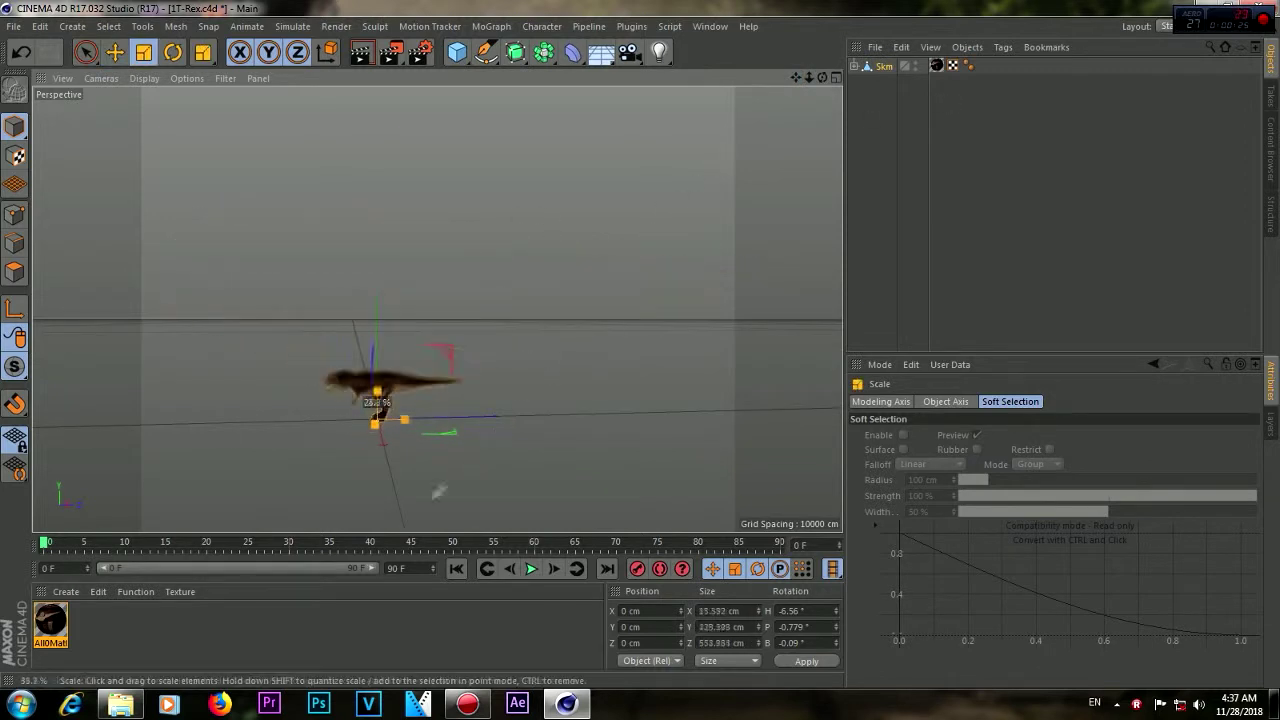
drag(812, 80, 797, 82)
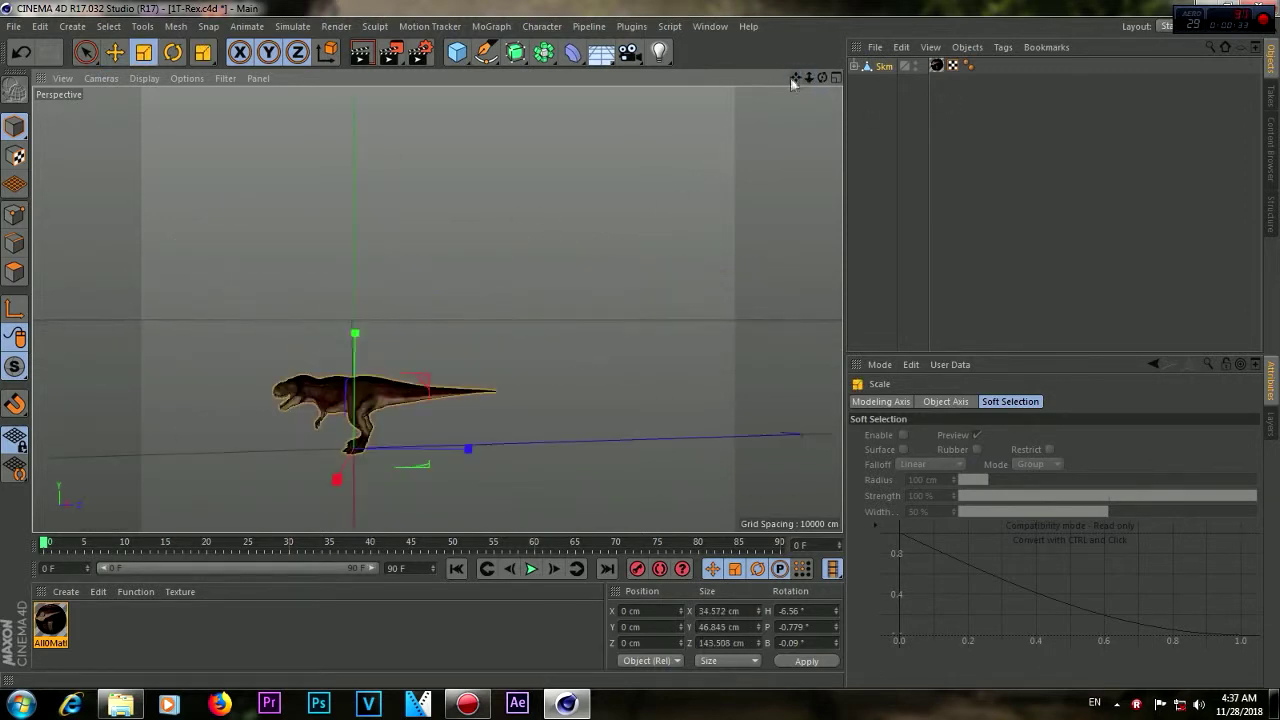
click(541, 26)
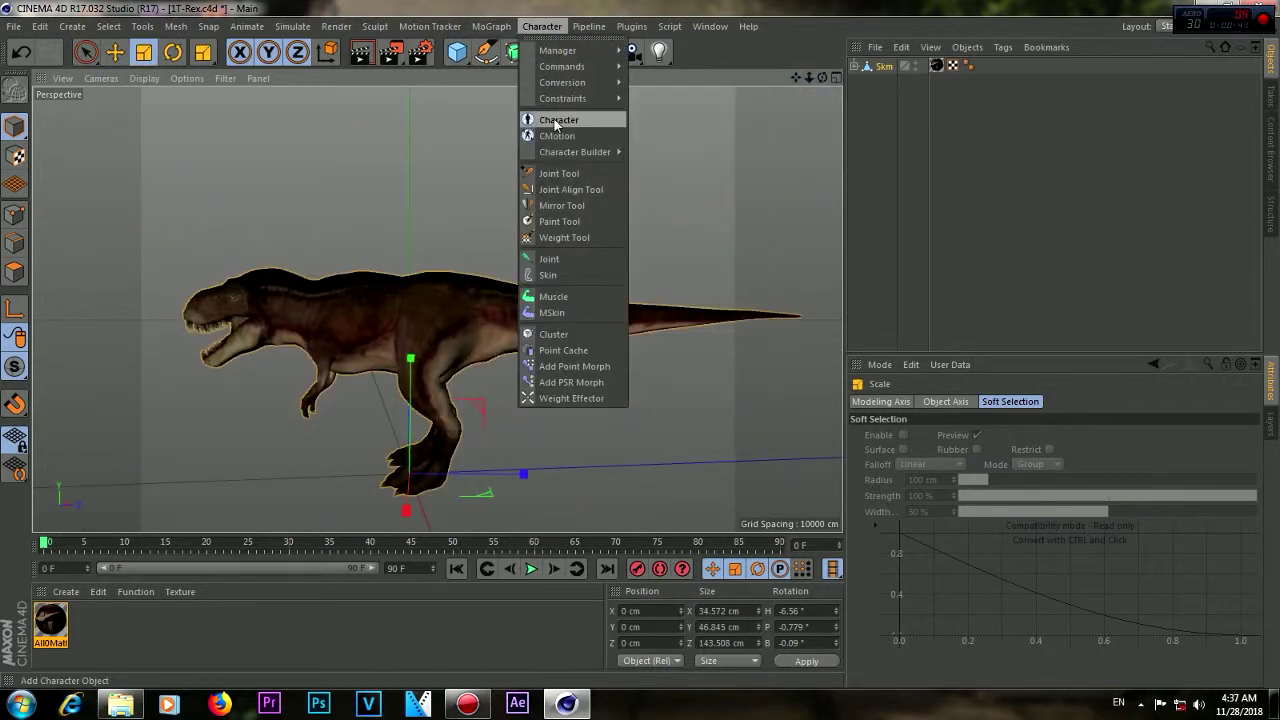
Add a Character object using the Bird template with a root pelvis and a spine
click(556, 120)
click(958, 456)
click(945, 521)
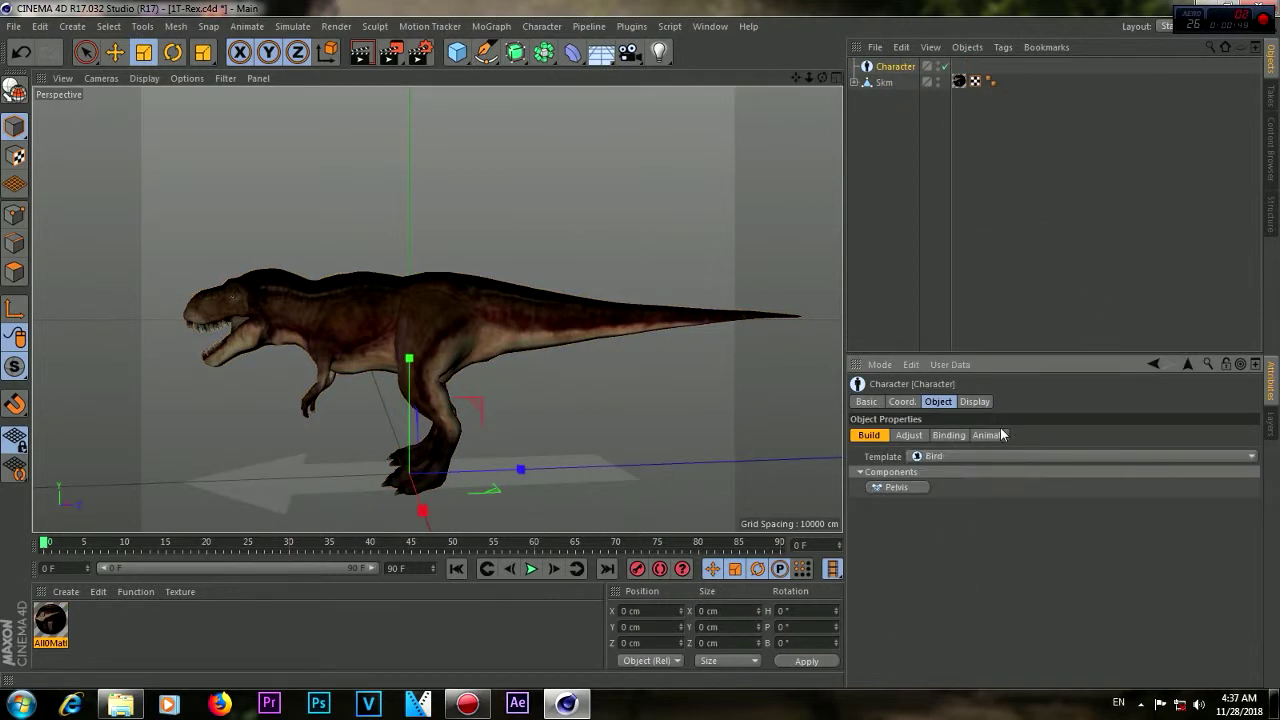
click(918, 489)
click(900, 488)
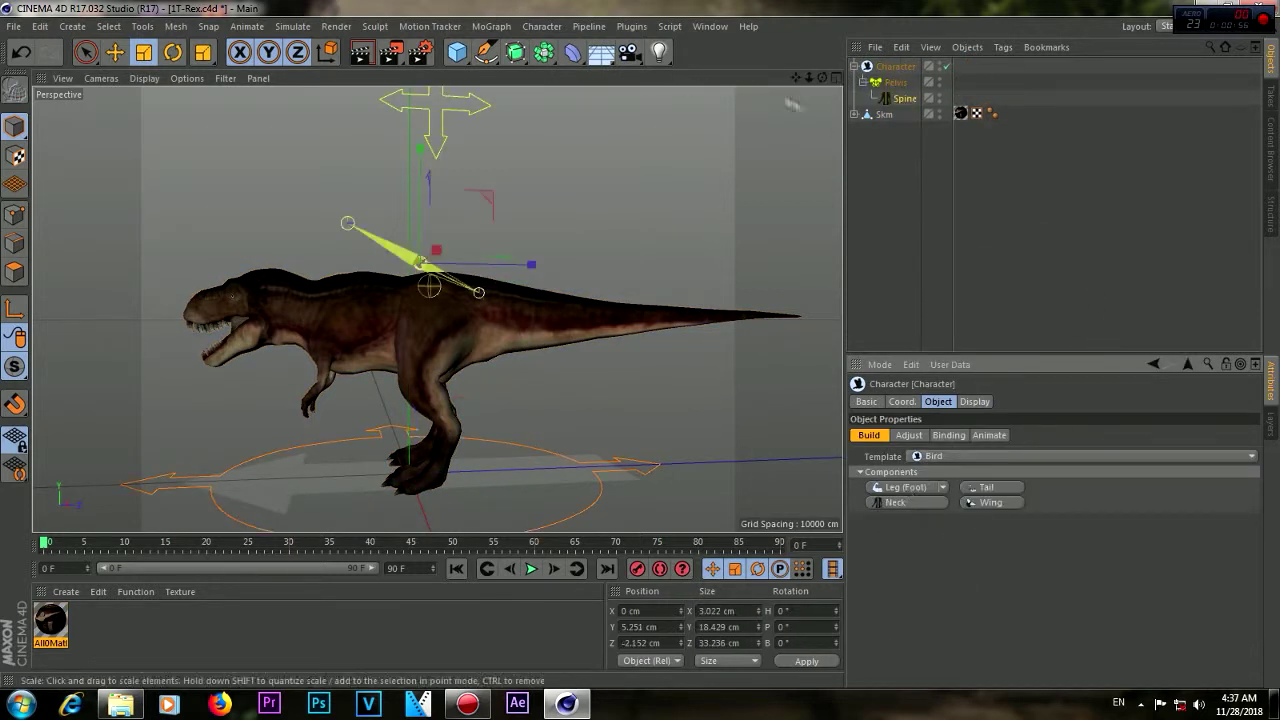
Scale the Skm mesh up to about 135% and add foot-type legs to the Spine
click(884, 114)
drag(330, 452, 388, 452)
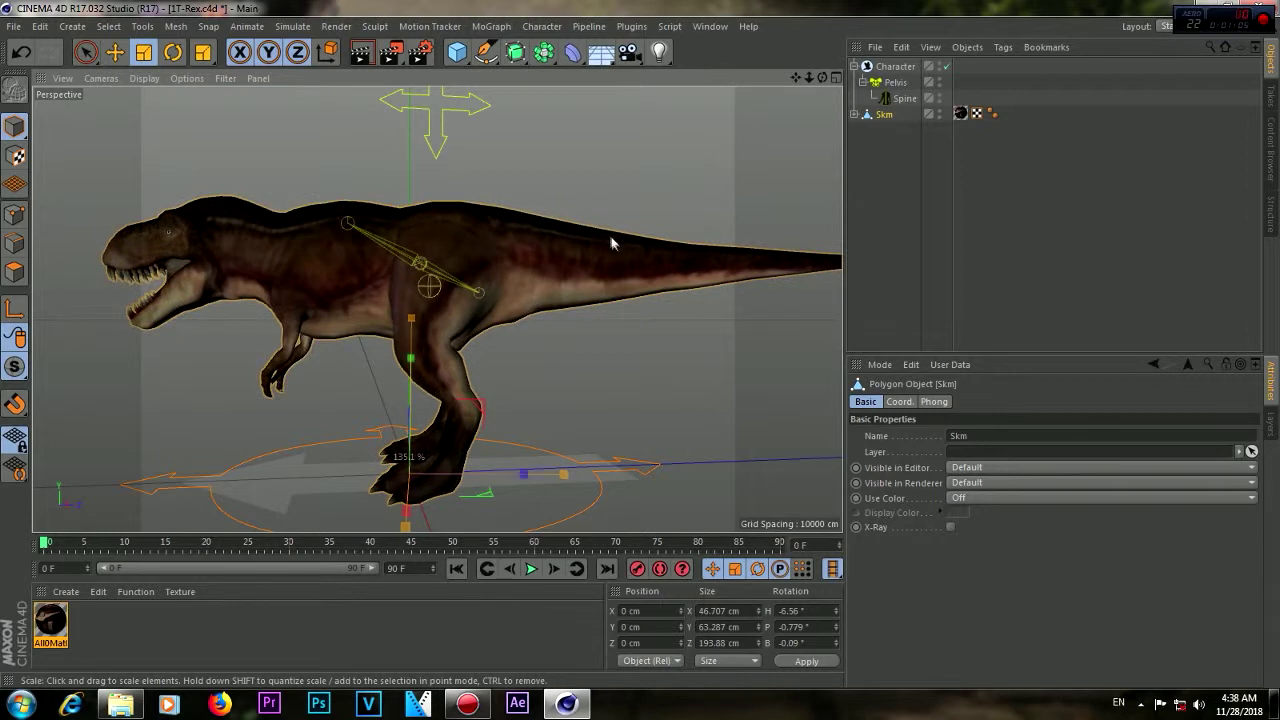
click(900, 99)
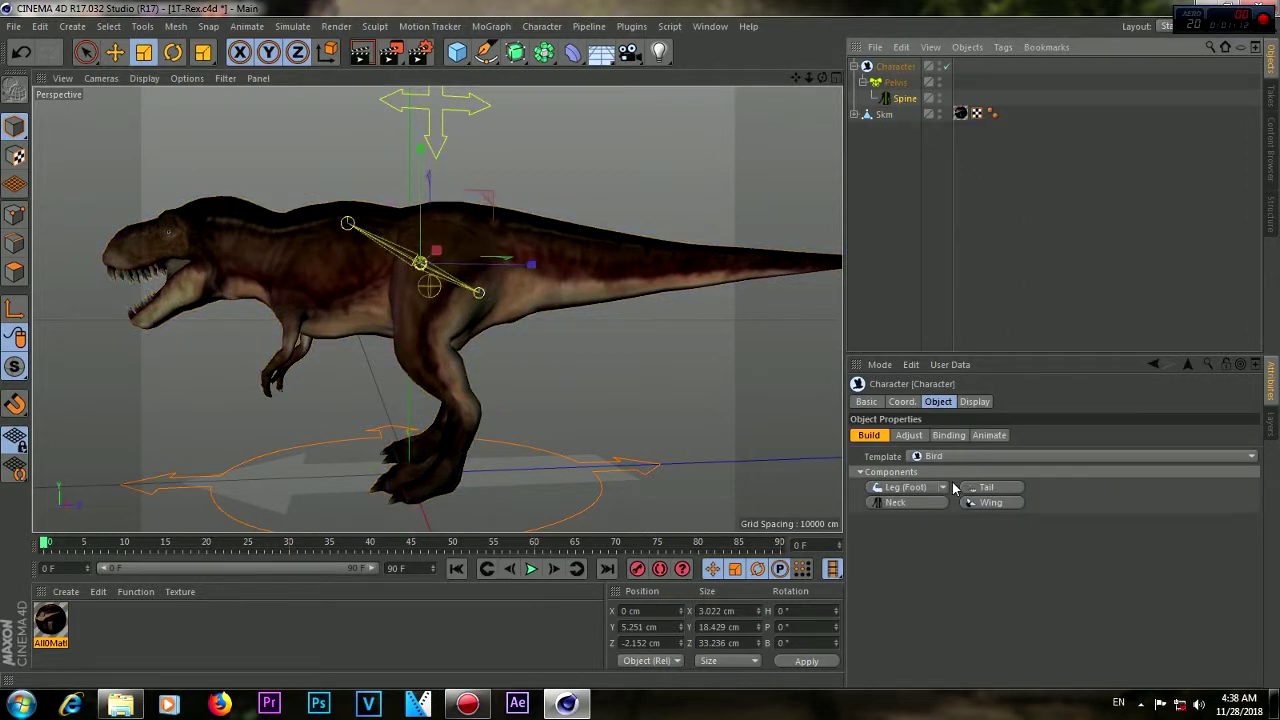
click(942, 488)
click(918, 509)
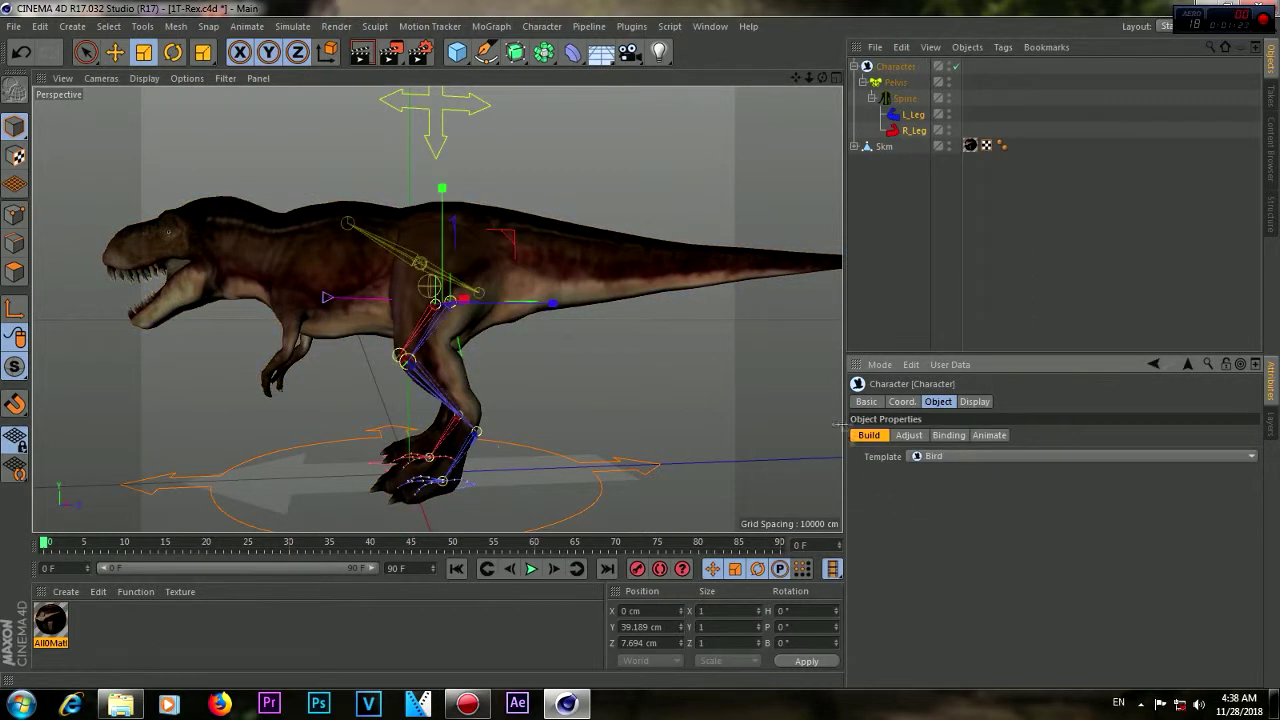
In Adjust mode, raise the left leg controller up into the T-Rex's leg
click(908, 435)
scroll(440, 330, up, 3)
key(e)
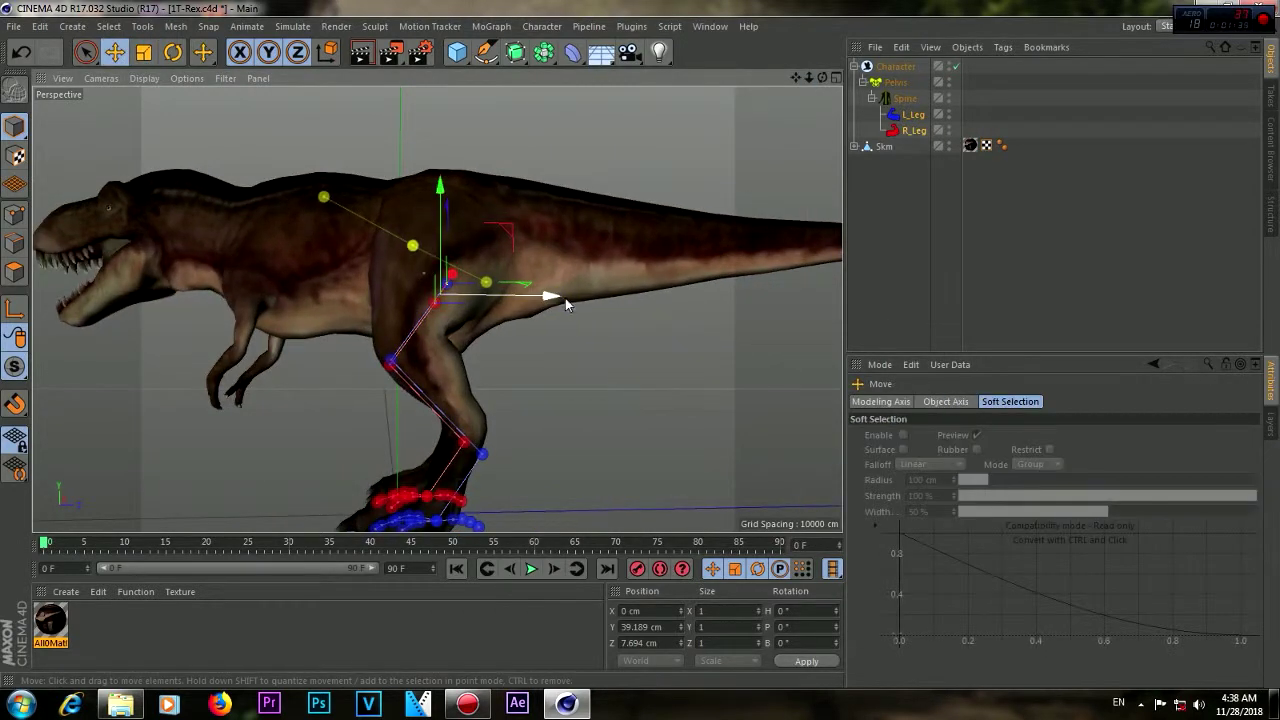
mouse_move(425, 285)
alt+mouse_down()
mouse_move(437, 309)
mouse_move(500, 300)
alt+mouse_up()
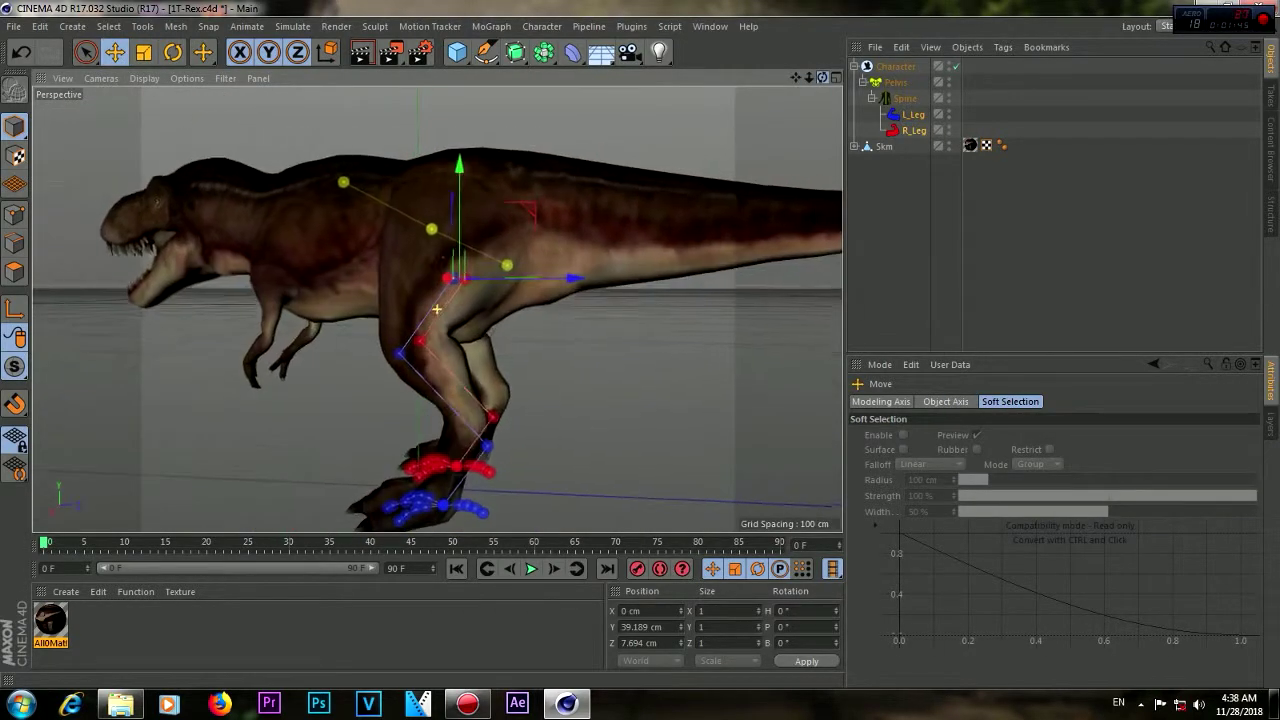
click(908, 117)
drag(470, 152, 458, 103)
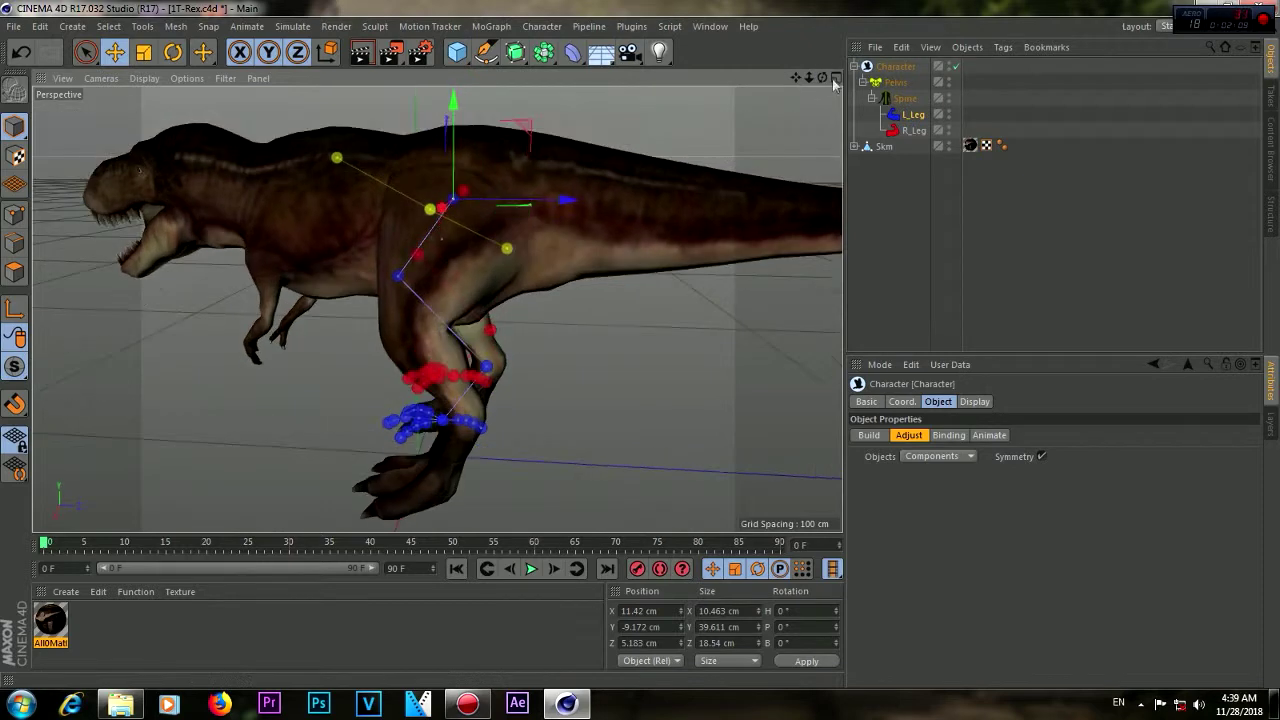
Switch to the four-view layout, zoom the Right view and select a left leg joint
middle_click(415, 330)
scroll(234, 426, up, 3)
scroll(234, 426, up, 3)
scroll(234, 426, up, 3)
click(151, 455)
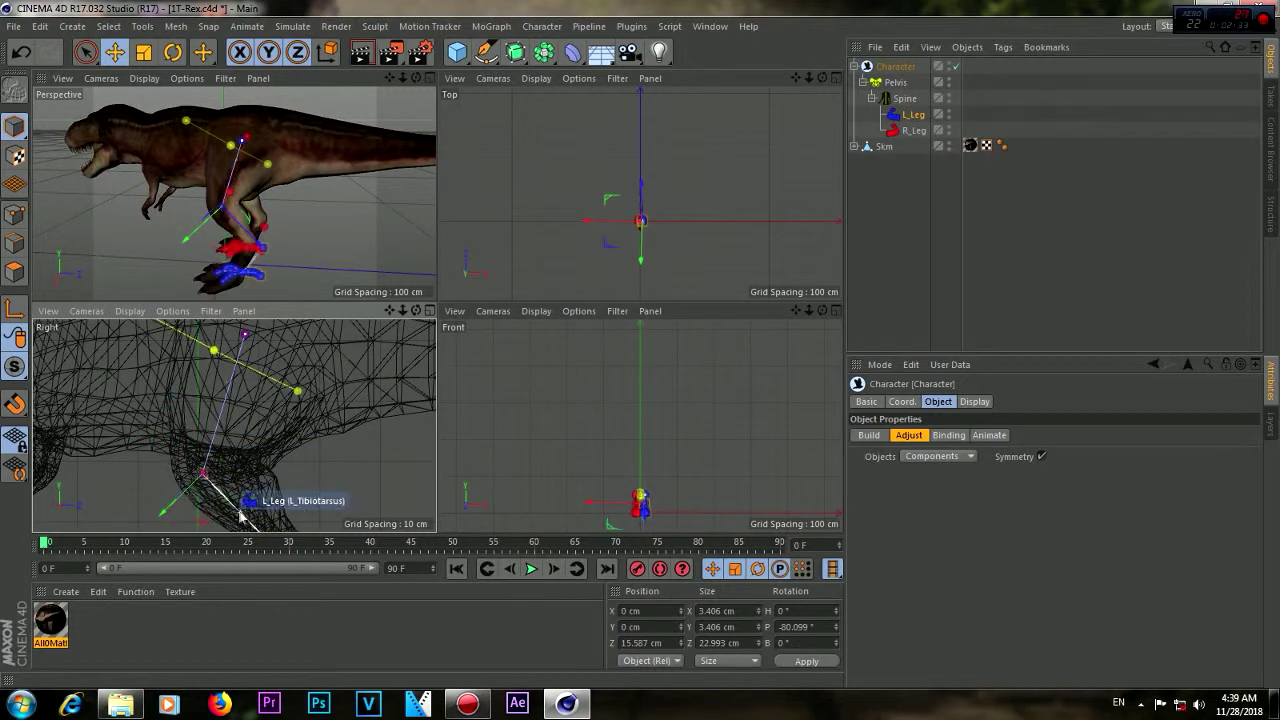
Move the L_Tibiotarsus joint into the leg in the Right view
alt+middle_drag(240, 516, 262, 400)
drag(290, 420, 298, 398)
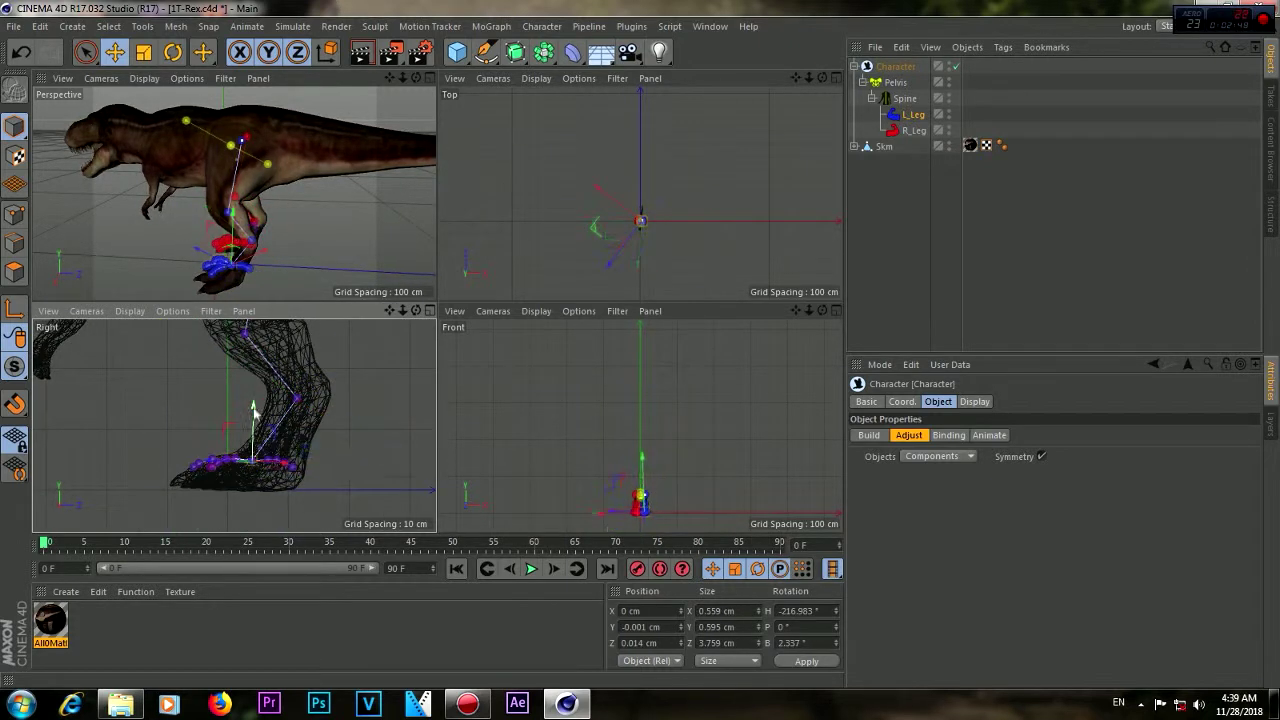
scroll(245, 422, up, 3)
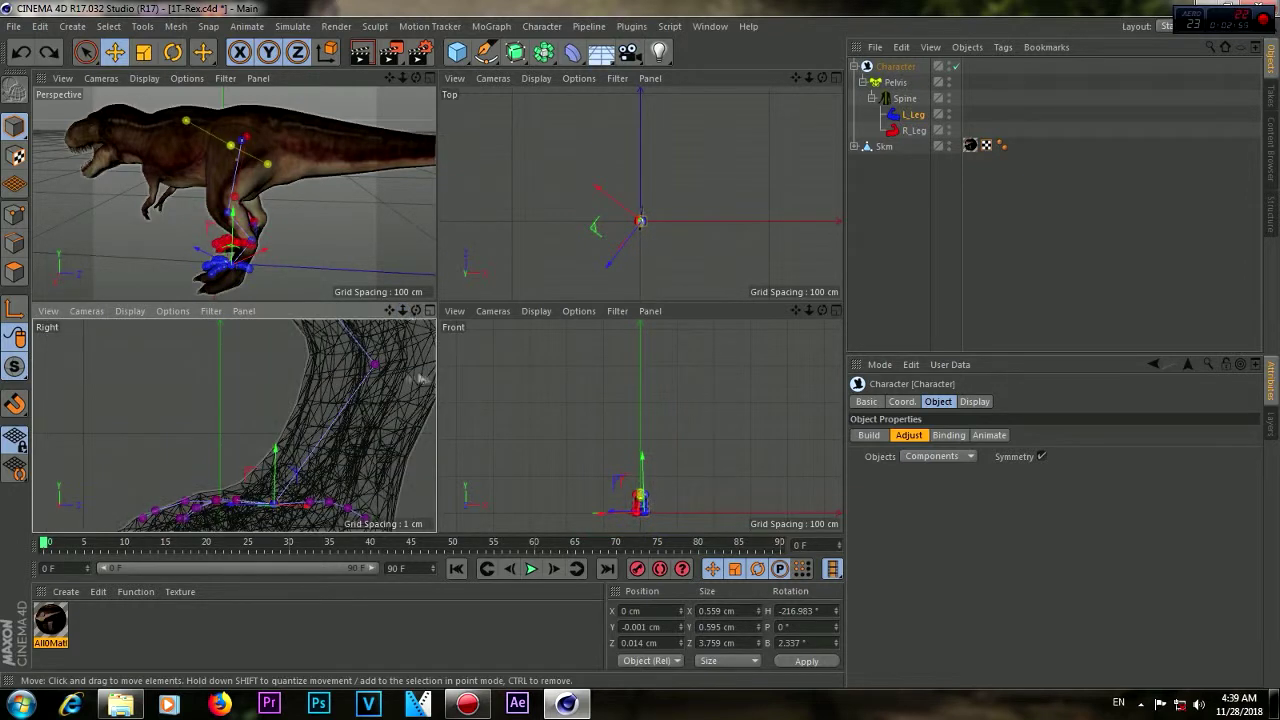
scroll(234, 426, down, 1)
scroll(234, 426, down, 2)
Fit the L_Hypotarsus and foot joints into the foot, undoing a toe-joint change
click(253, 372)
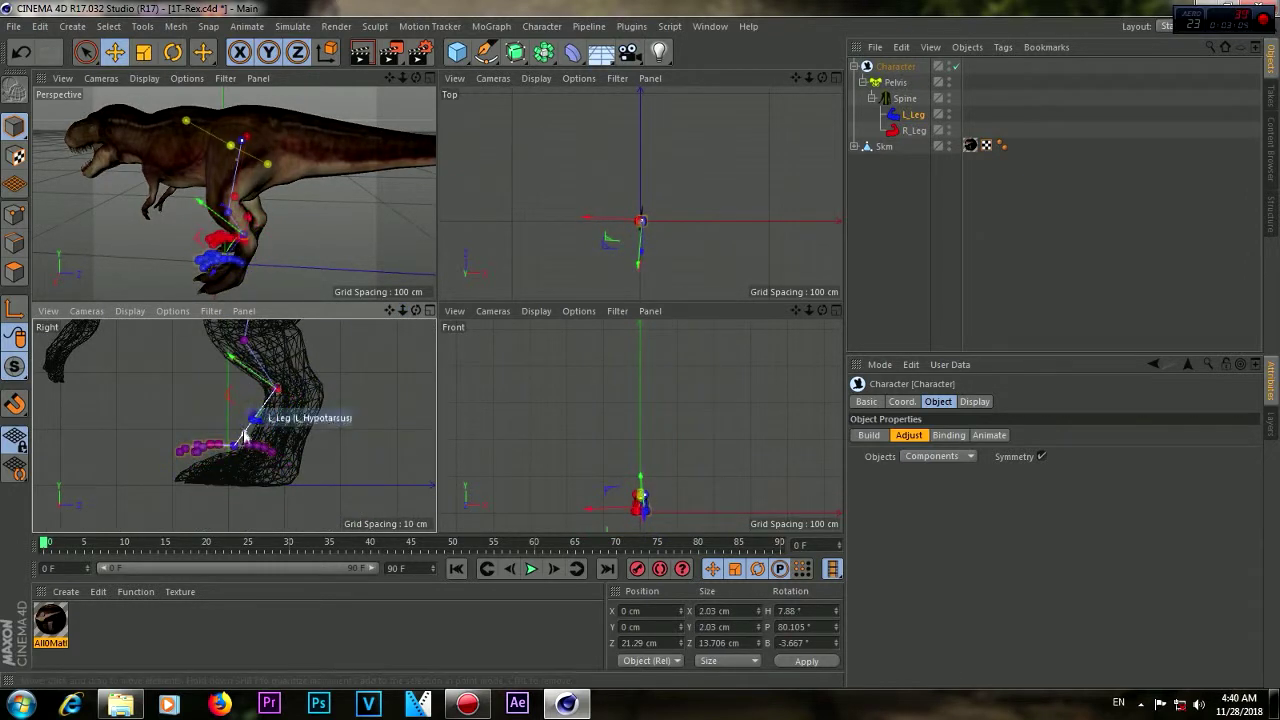
drag(240, 436, 282, 442)
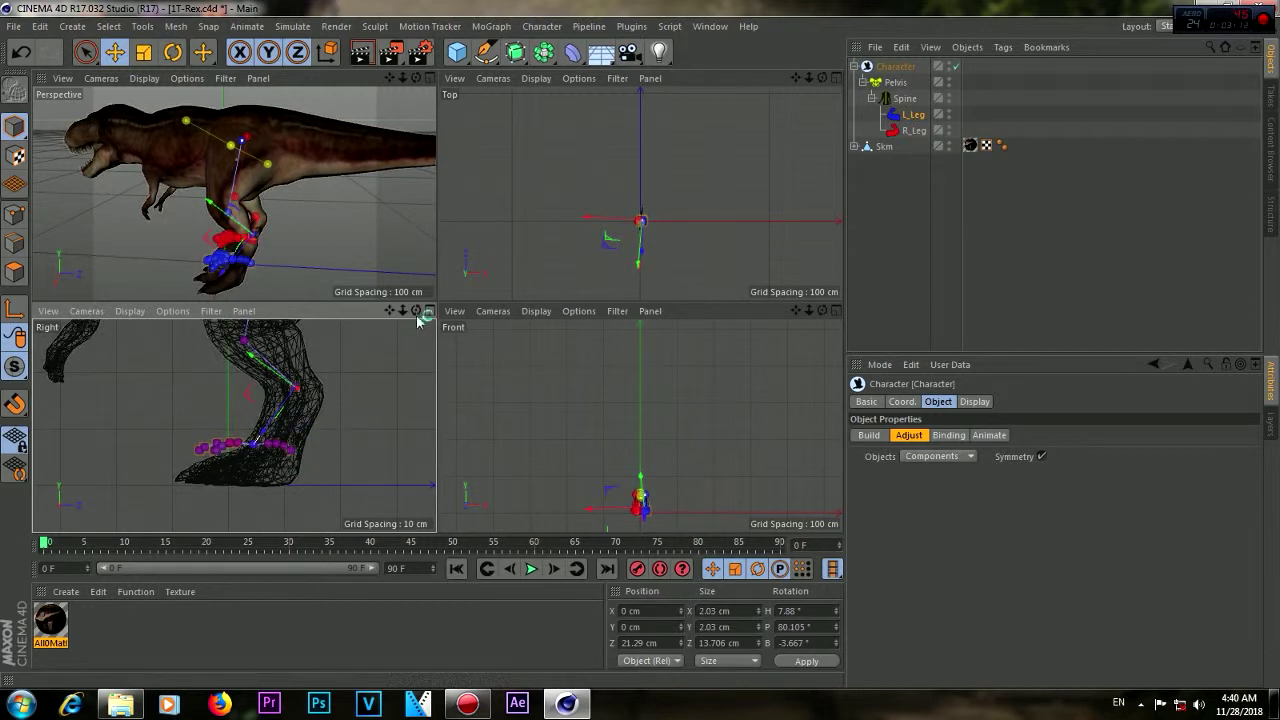
scroll(280, 430, up, 3)
click(268, 460)
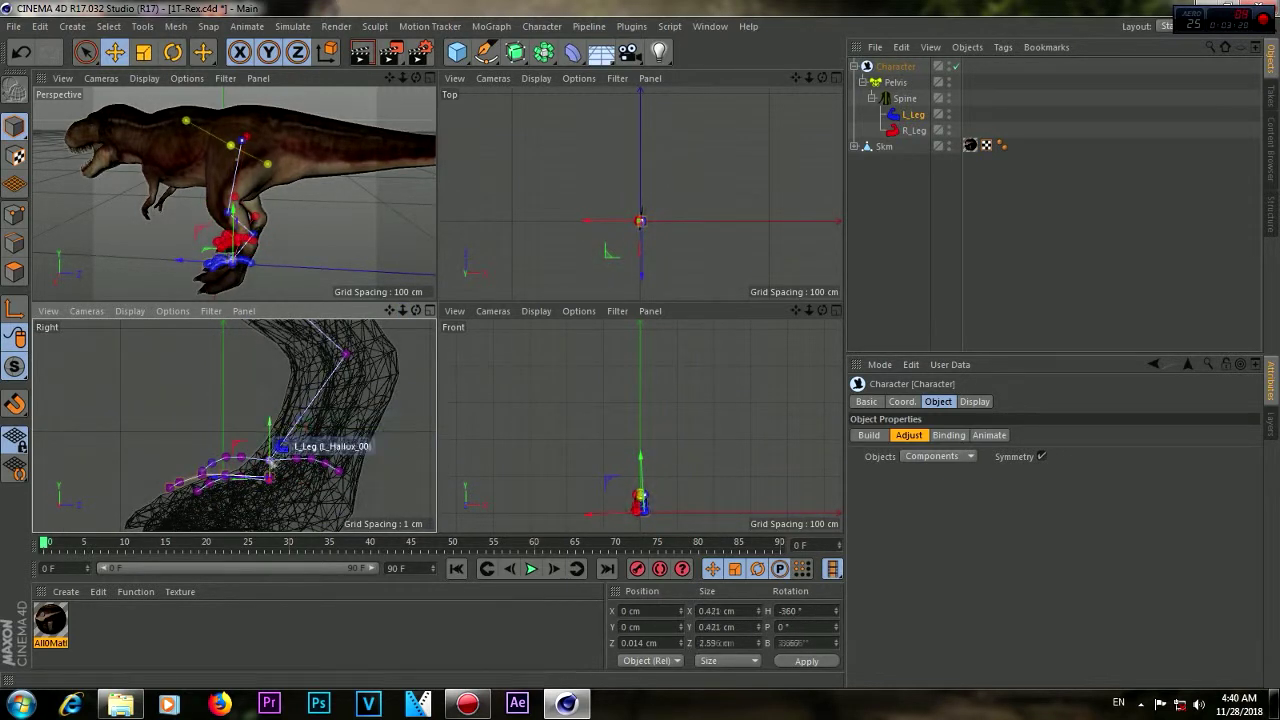
key(ctrl+z)
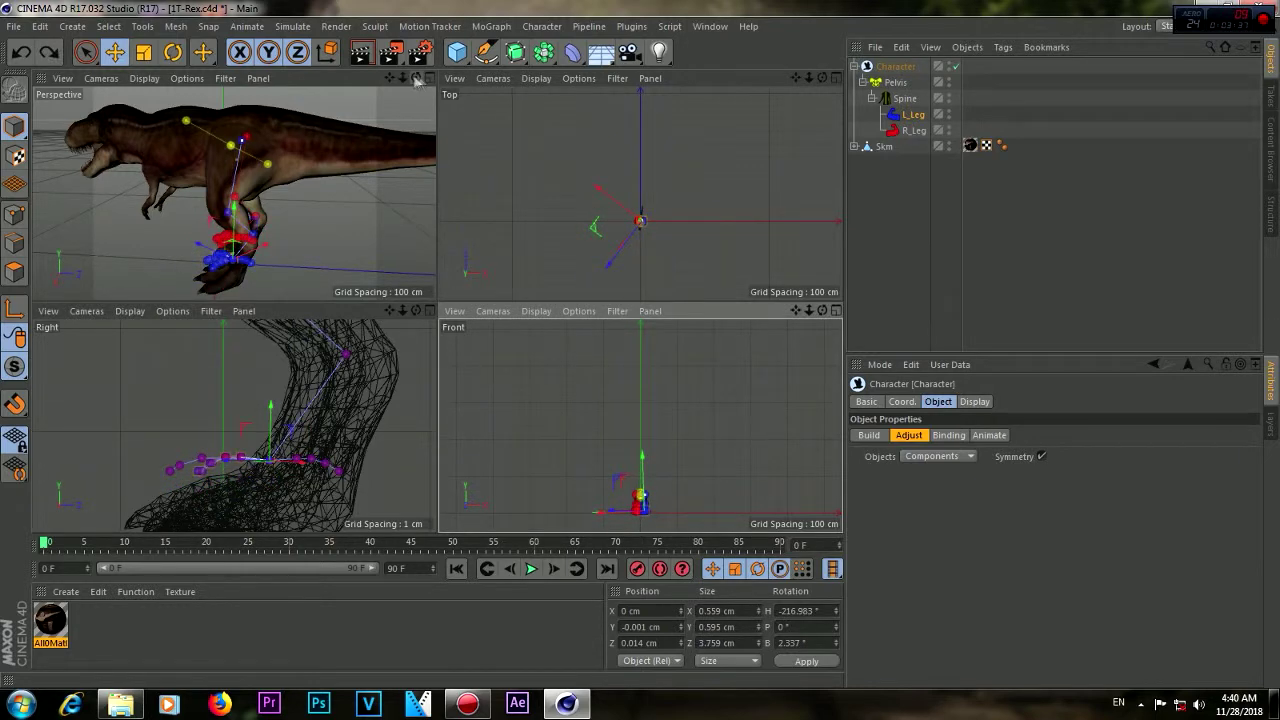
click(427, 78)
From a front view, shift the L_Leg and R_Leg controllers onto the T-Rex's legs
alt+drag(400, 300, 437, 309)
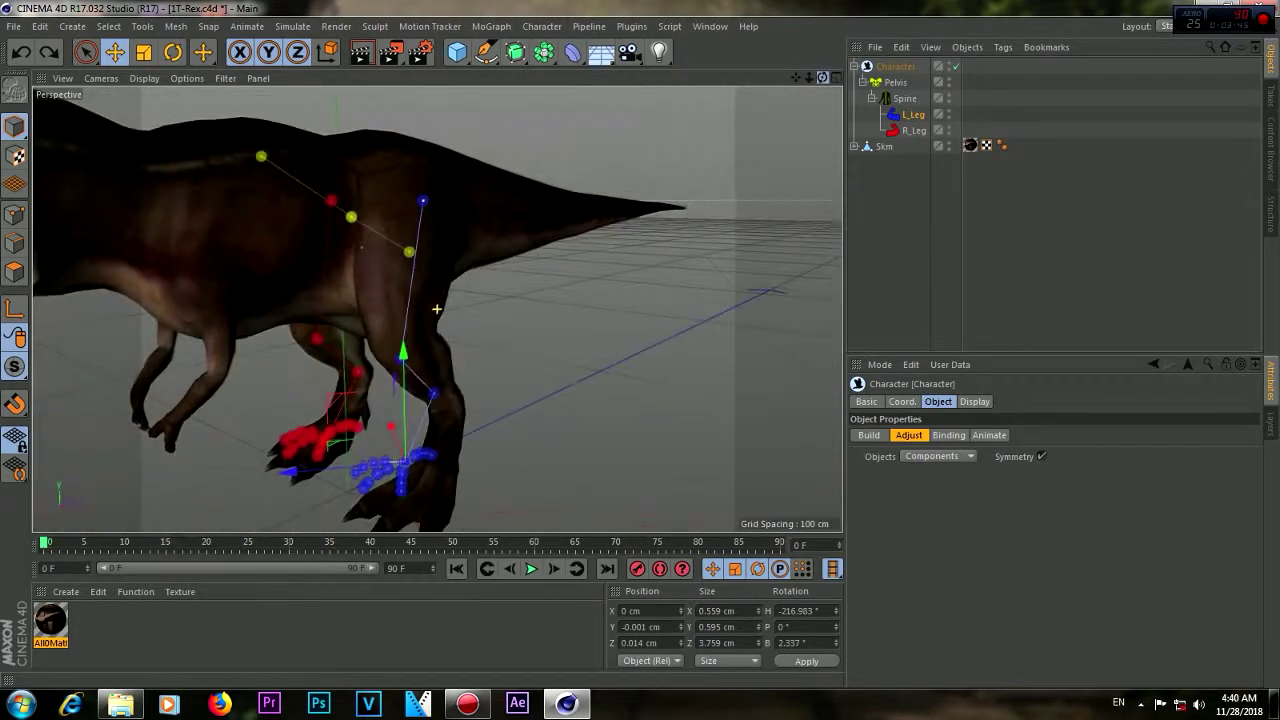
click(400, 350)
alt+drag(400, 350, 407, 480)
click(405, 478)
drag(296, 460, 288, 460)
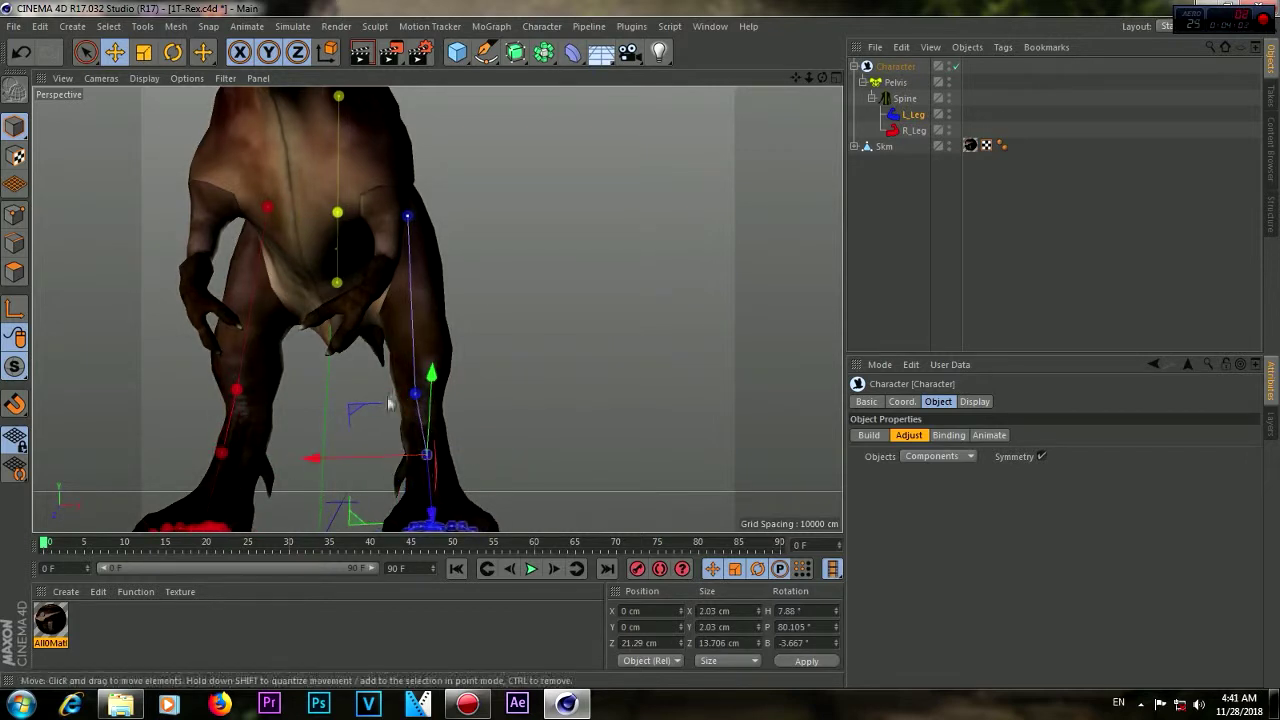
drag(443, 428, 320, 430)
mouse_move(215, 452)
mouse_down()
mouse_move(80, 443)
mouse_move(437, 310)
mouse_move(571, 449)
mouse_up()
Rotate the right leg rig about -8.7° and the left leg rig about 5.8°
key(r)
drag(352, 455, 358, 475)
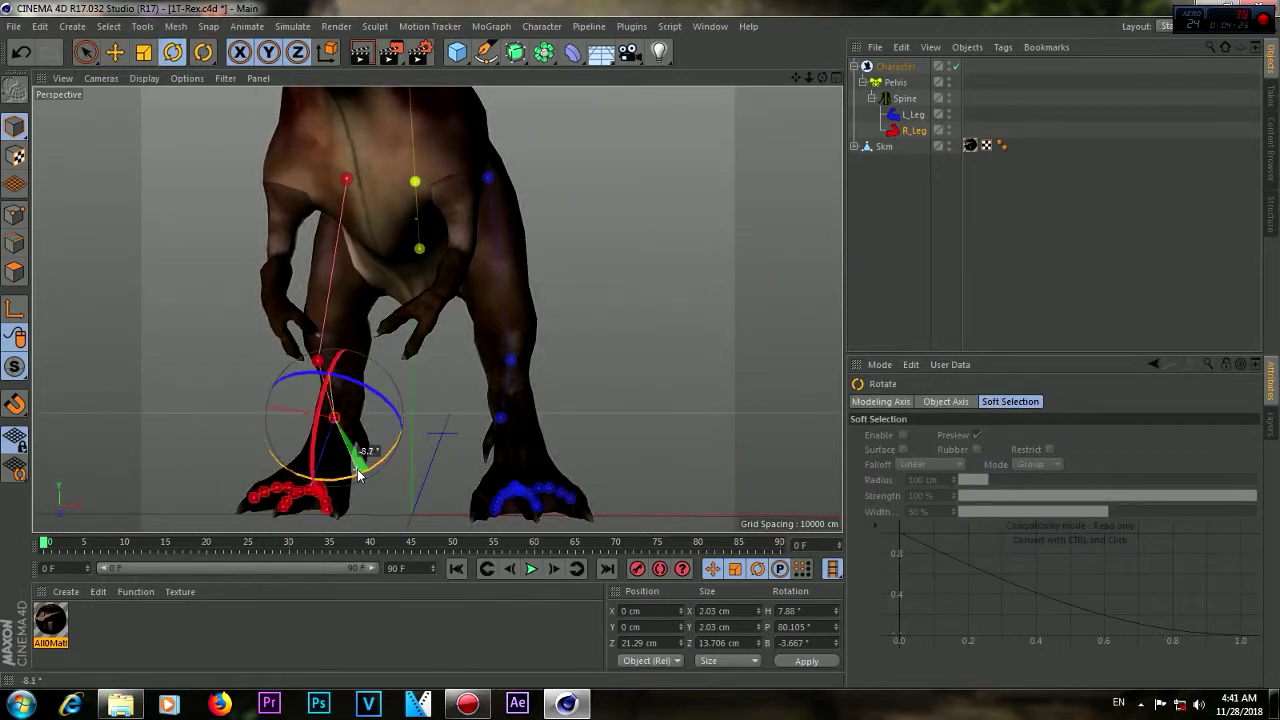
alt+drag(808, 128, 528, 343)
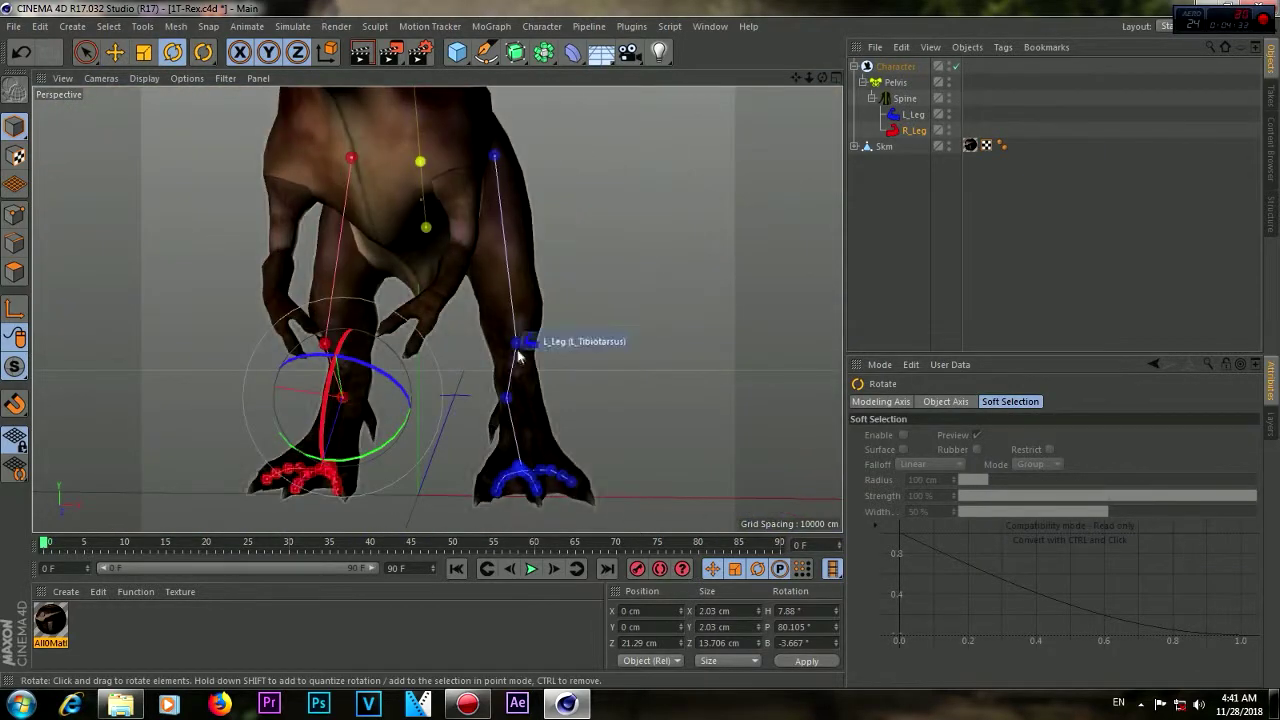
click(515, 343)
drag(522, 458, 540, 462)
drag(822, 80, 800, 84)
click(836, 78)
Fit the left tibiotarsus and foot joints into the ankle, sliding the foot controller about 2 cm left
click(884, 146)
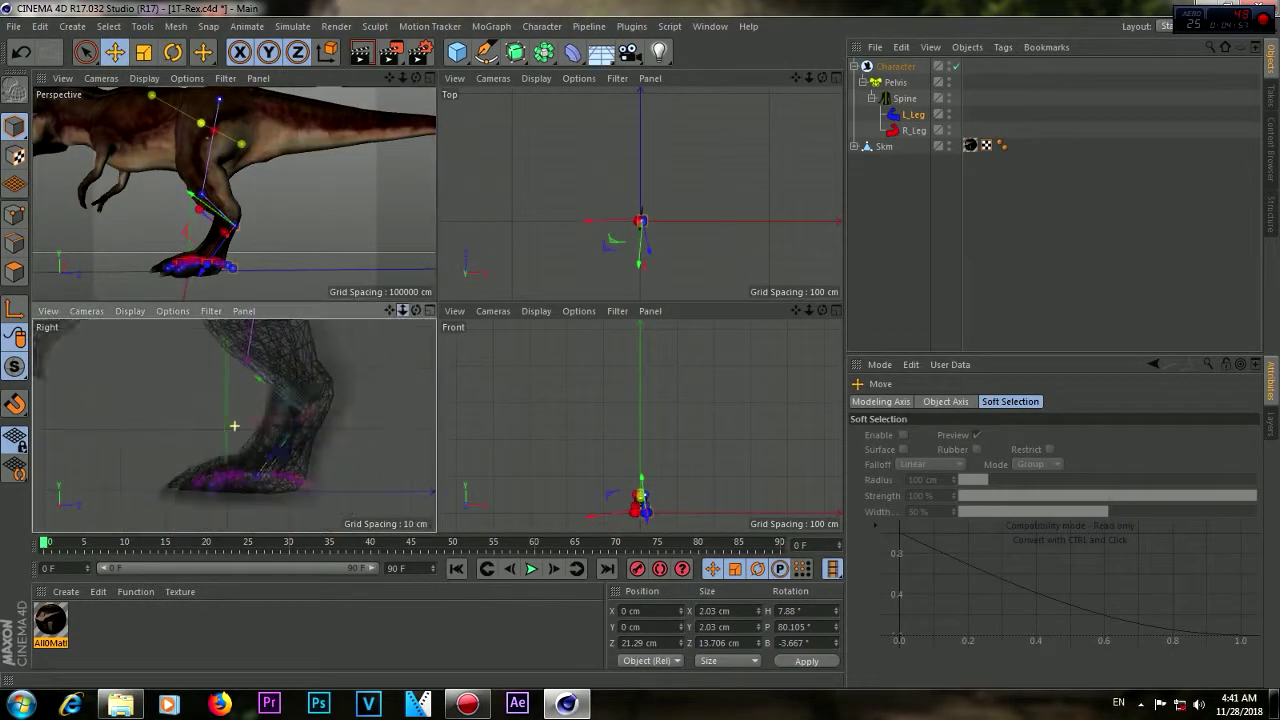
scroll(234, 425, down, 5)
key(ctrl+z)
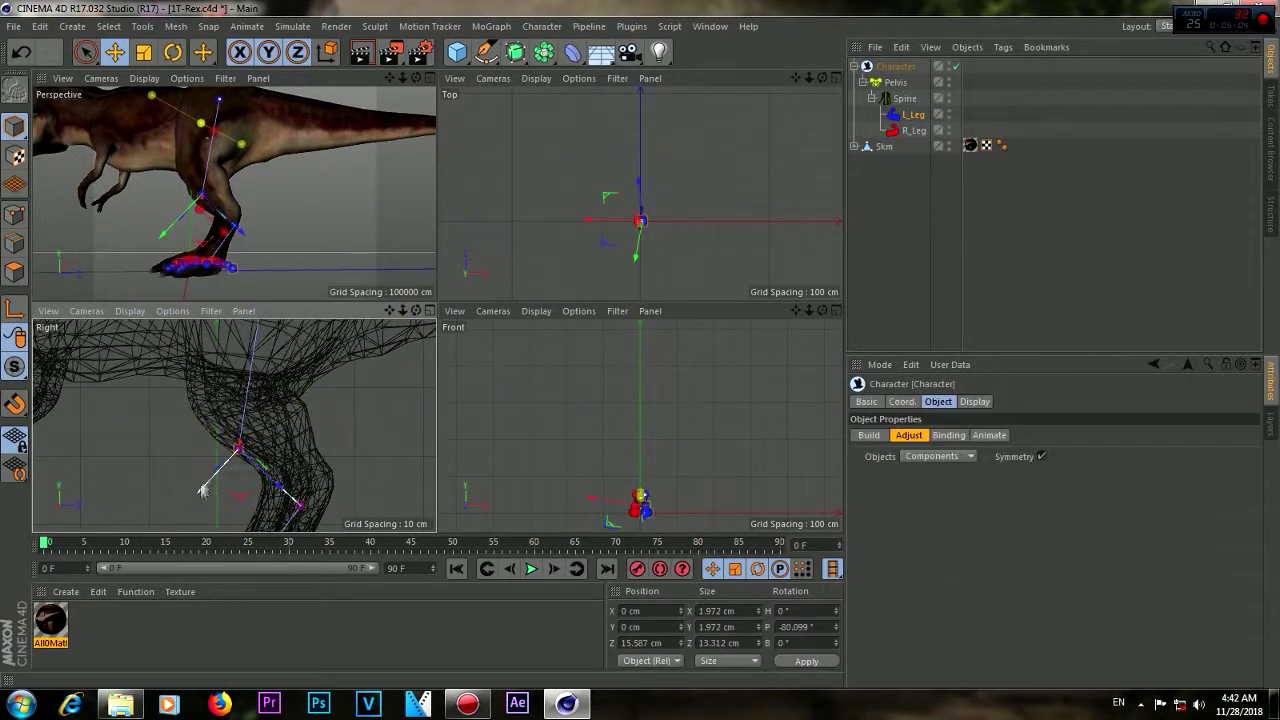
drag(277, 452, 256, 462)
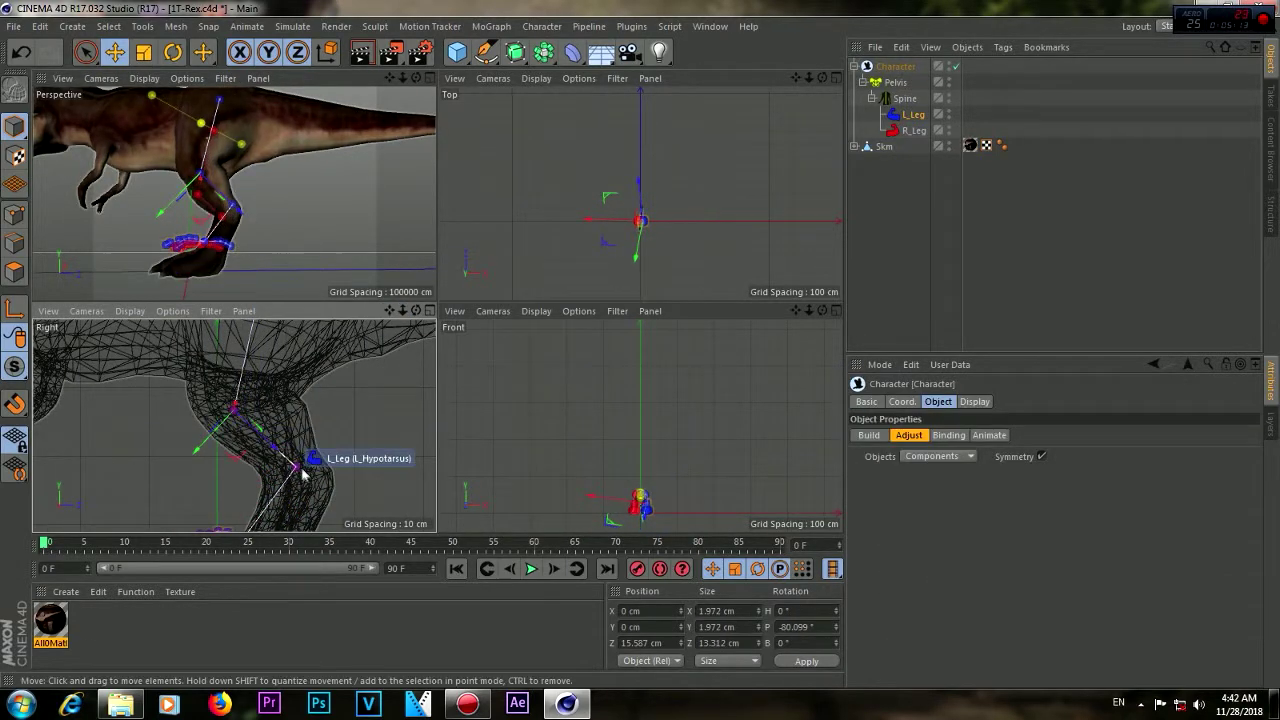
mouse_move(410, 334)
mouse_down()
mouse_move(400, 386)
mouse_move(371, 429)
mouse_move(268, 432)
mouse_up()
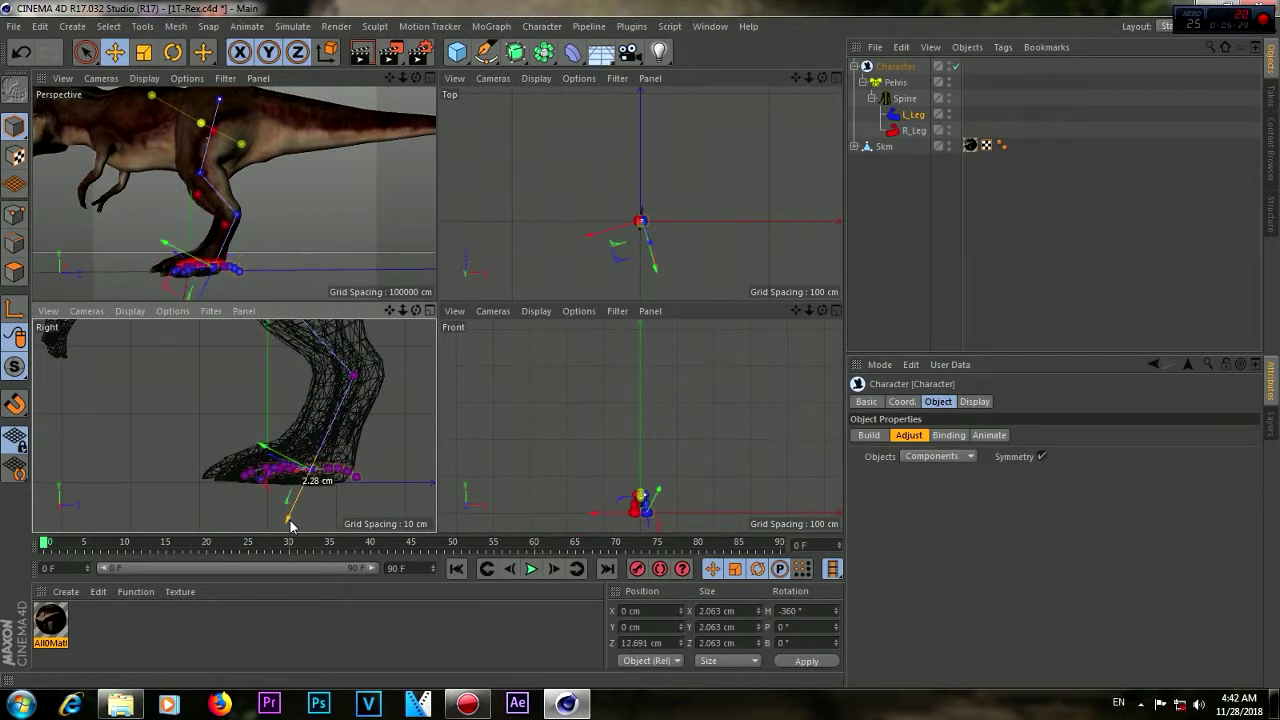
drag(392, 312, 234, 426)
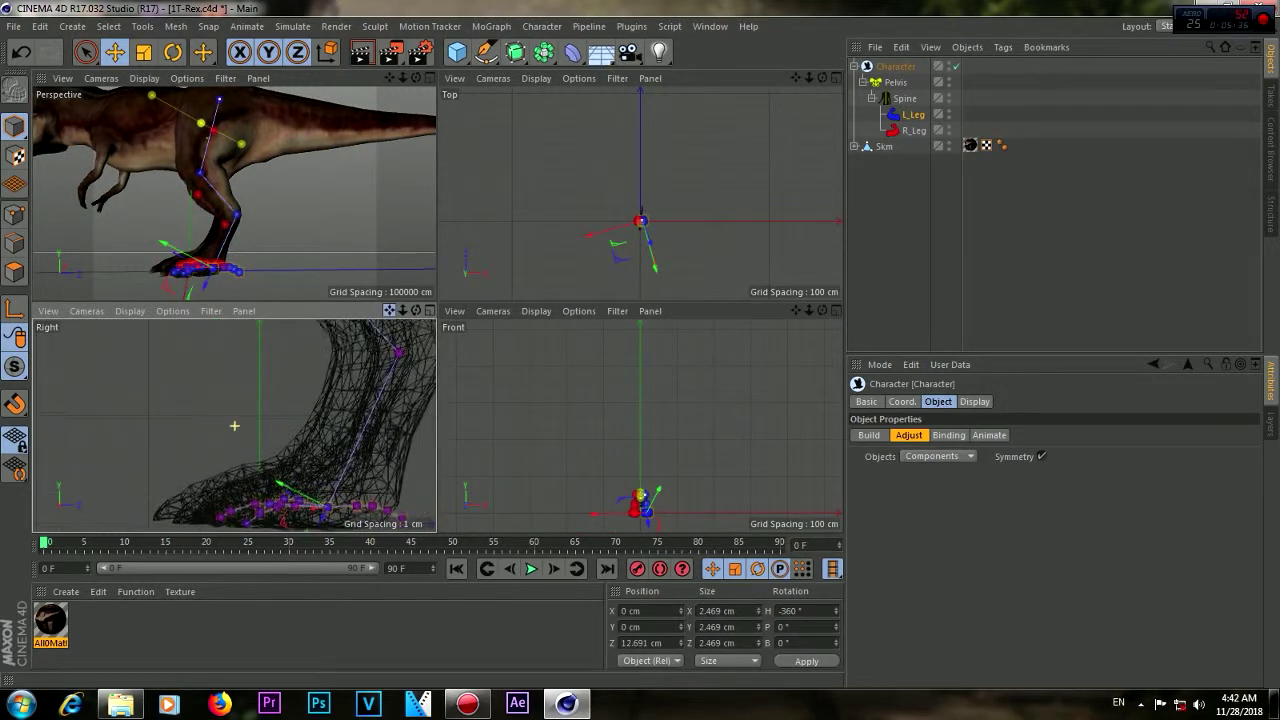
click(429, 78)
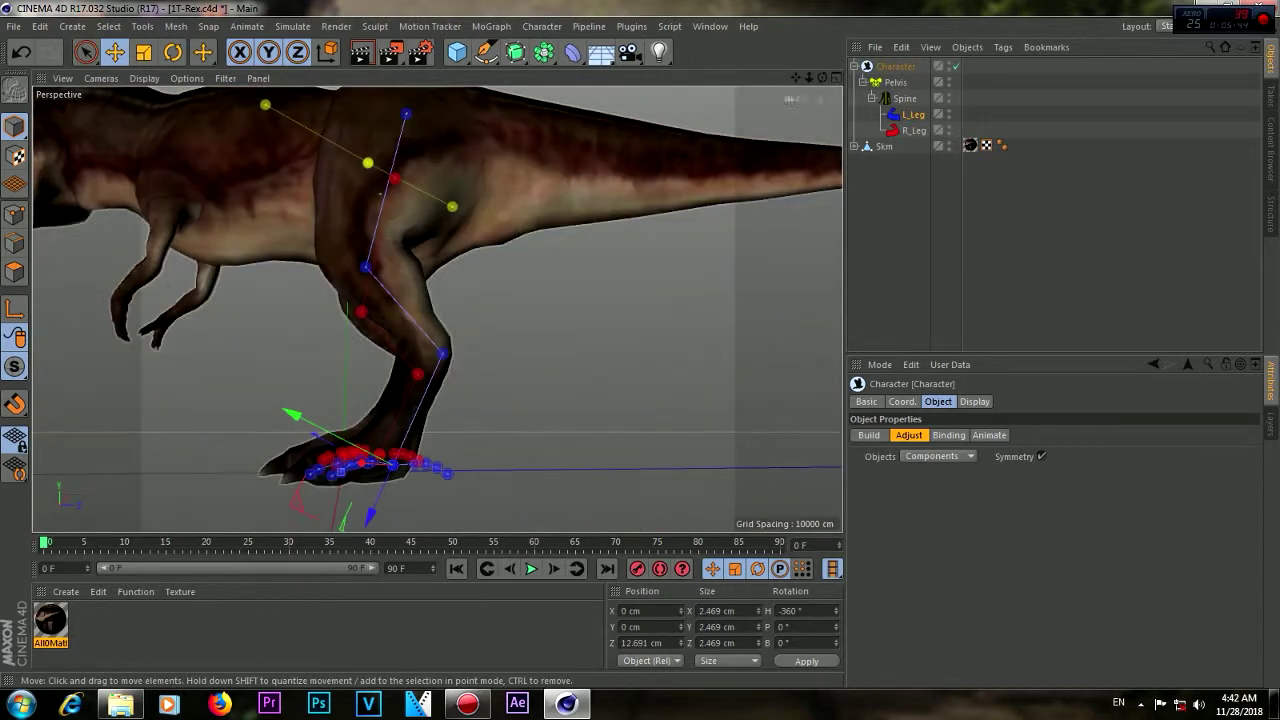
scroll(437, 309, up, 3)
drag(437, 466, 307, 484)
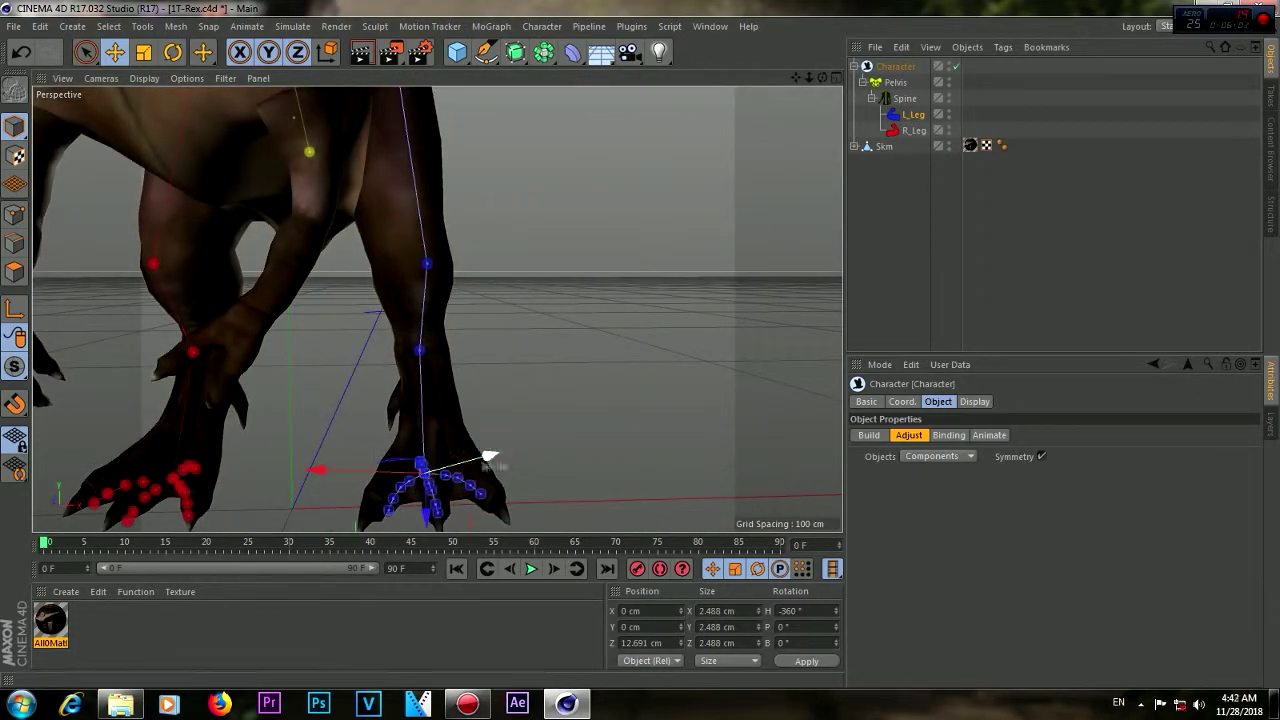
Rotate the left foot controller and check its alignment from the side
key(r)
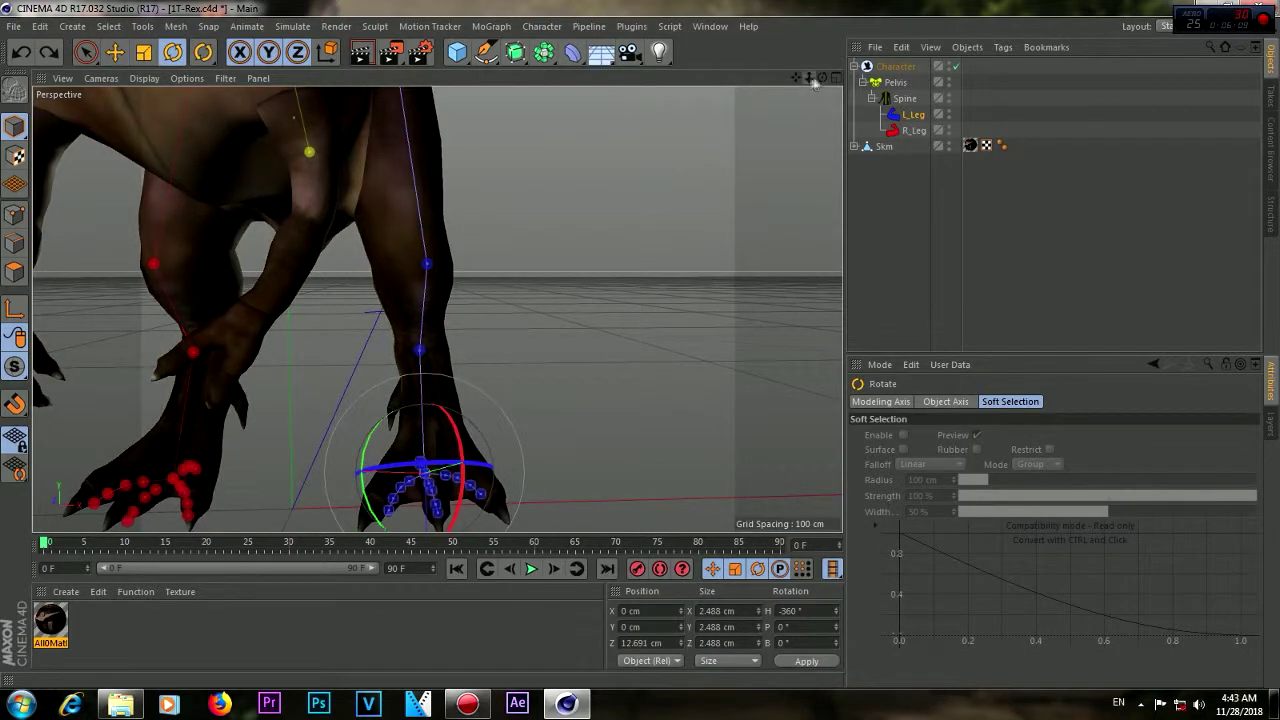
drag(815, 83, 815, 150)
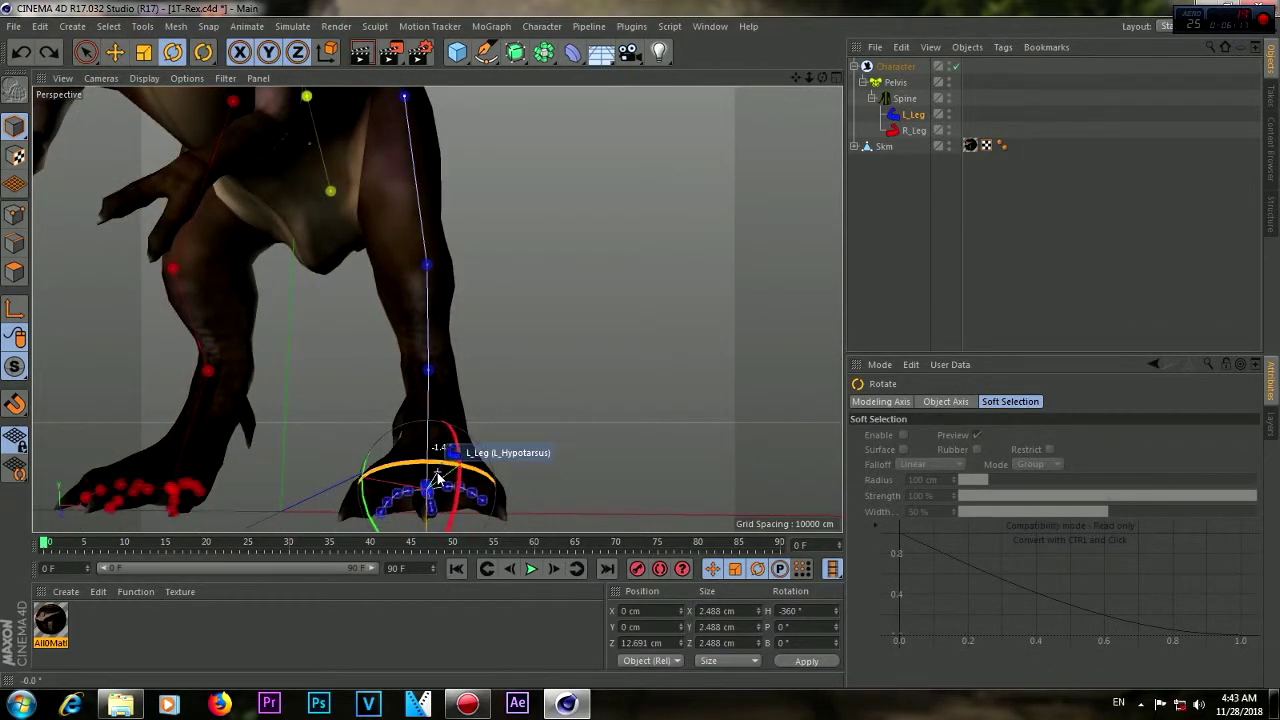
alt+drag(437, 478, 437, 309)
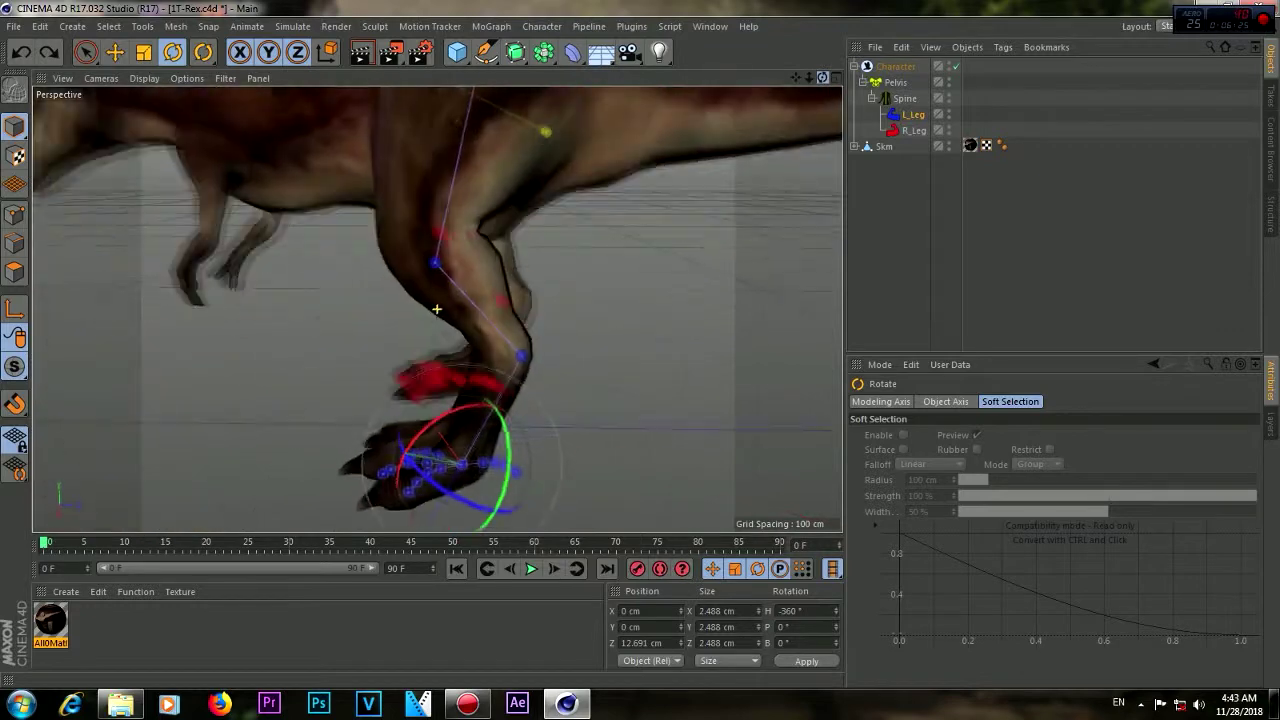
scroll(437, 309, down, 5)
middle_click(437, 309)
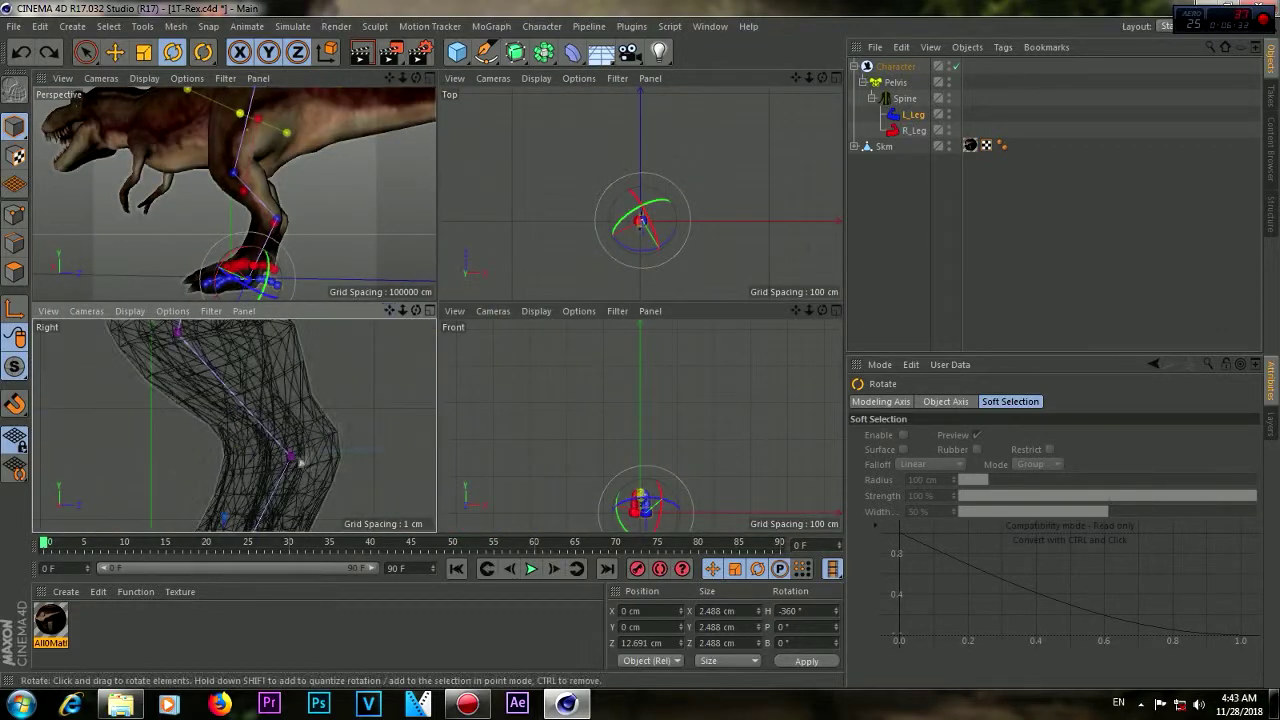
Move another left leg joint, then check the rig from the perspective view
click(252, 443)
key(e)
drag(394, 312, 380, 340)
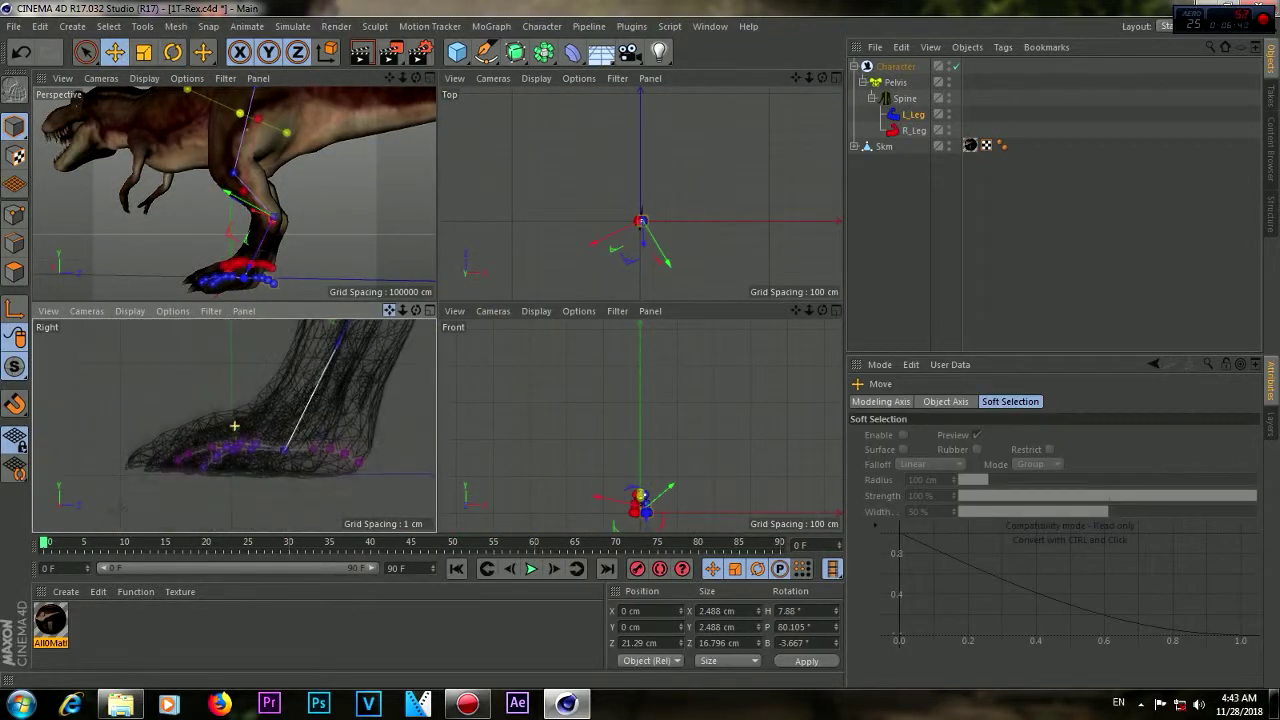
middle_click(415, 84)
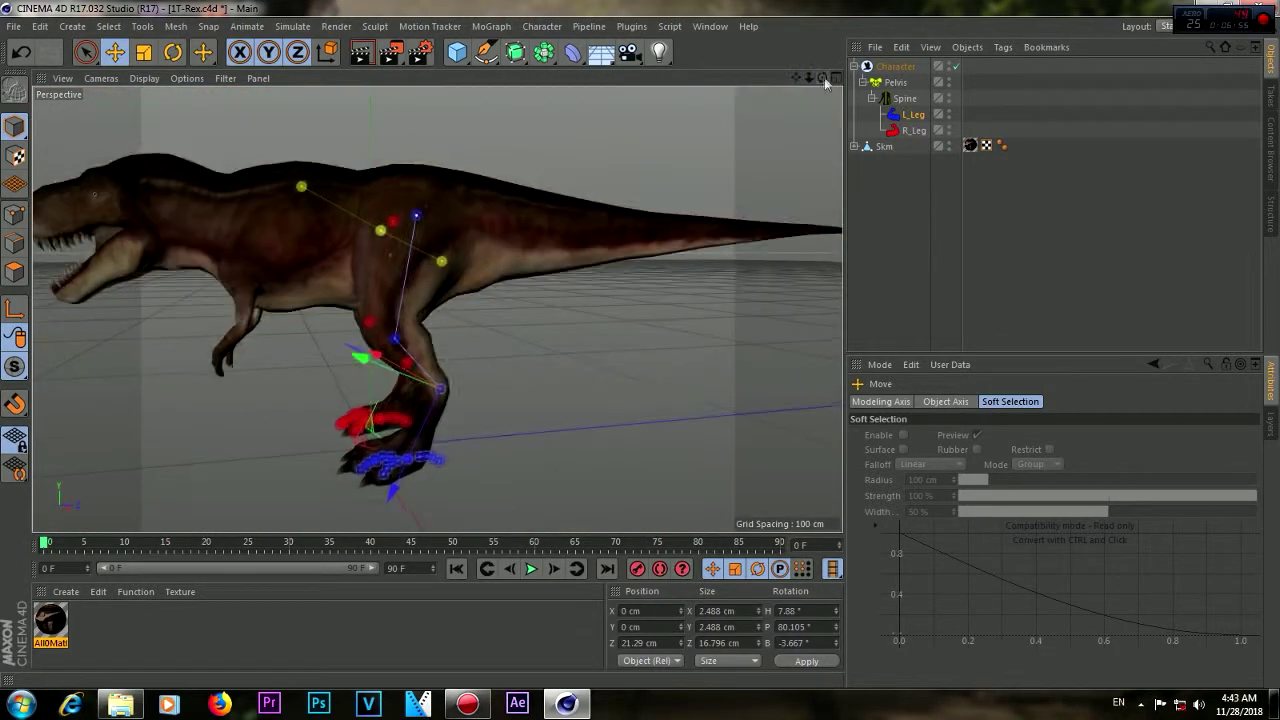
drag(822, 78, 826, 84)
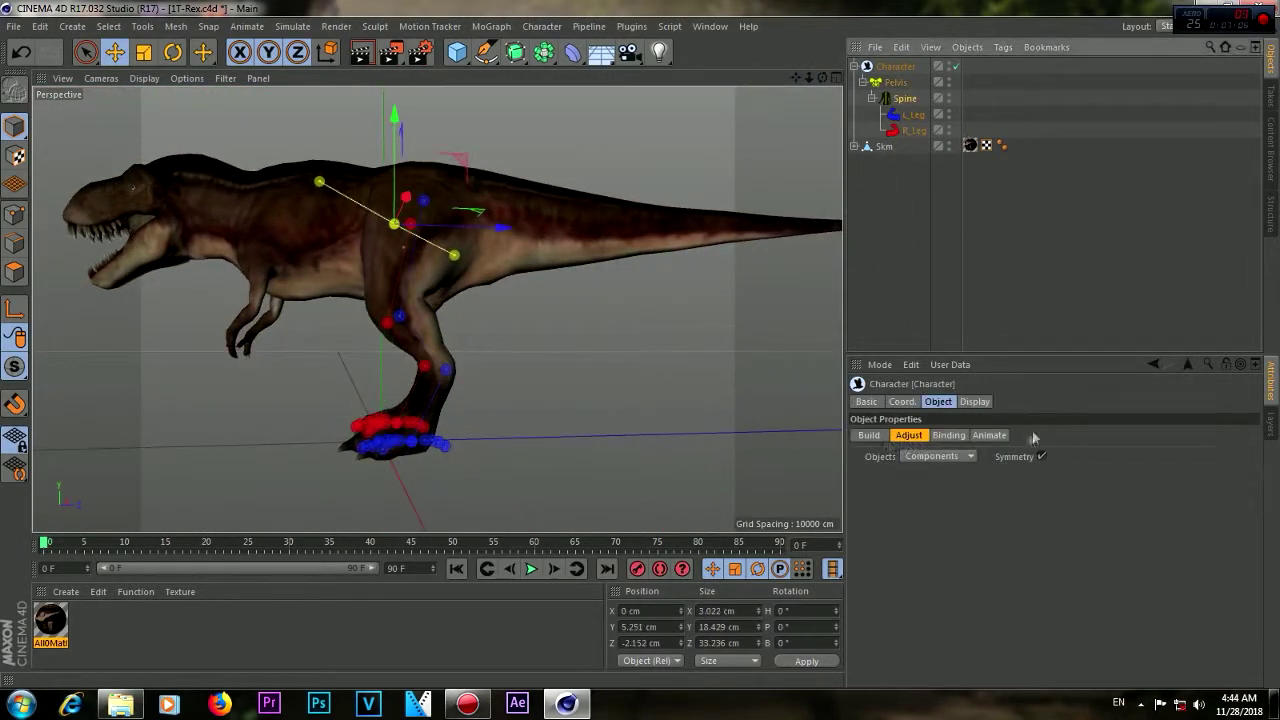
click(913, 442)
Pull the tail joint chain into the tail and position the first tail bone
key(F5)
scroll(245, 365, up, 3)
scroll(250, 362, up, 1)
drag(260, 343, 328, 408)
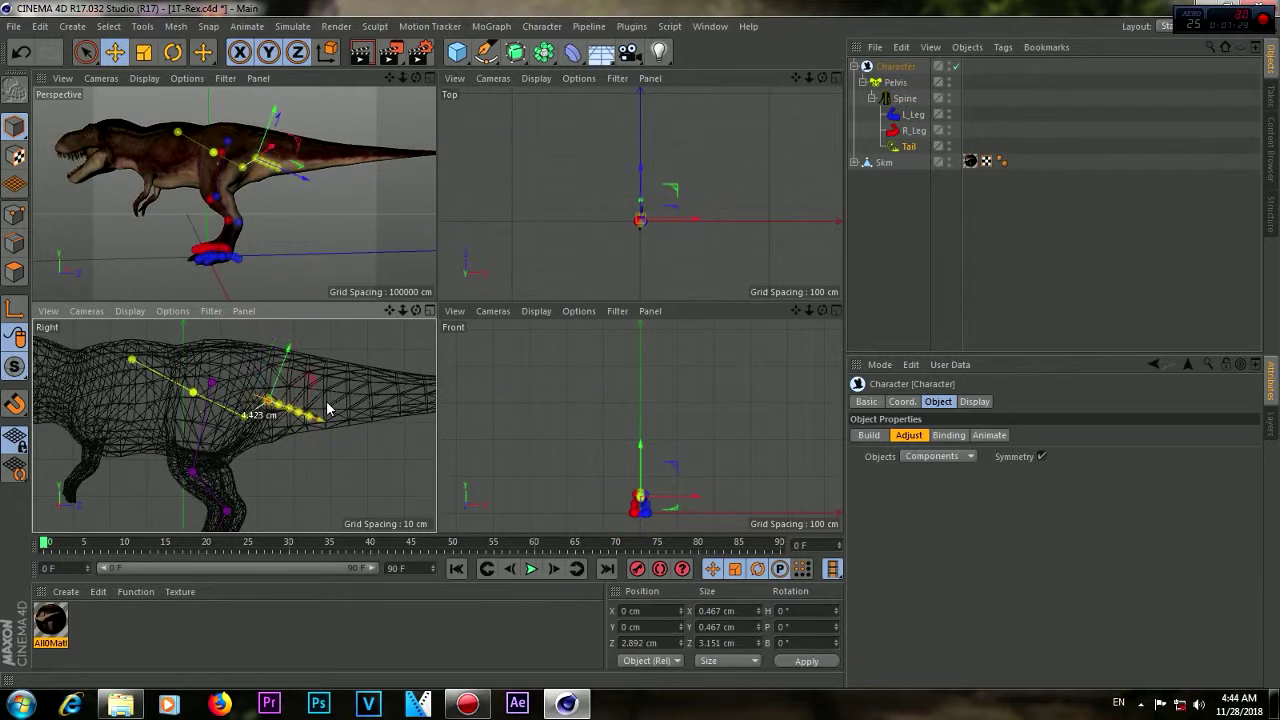
mouse_move(244, 416)
mouse_down()
mouse_move(249, 366)
mouse_move(212, 350)
mouse_move(290, 345)
mouse_up()
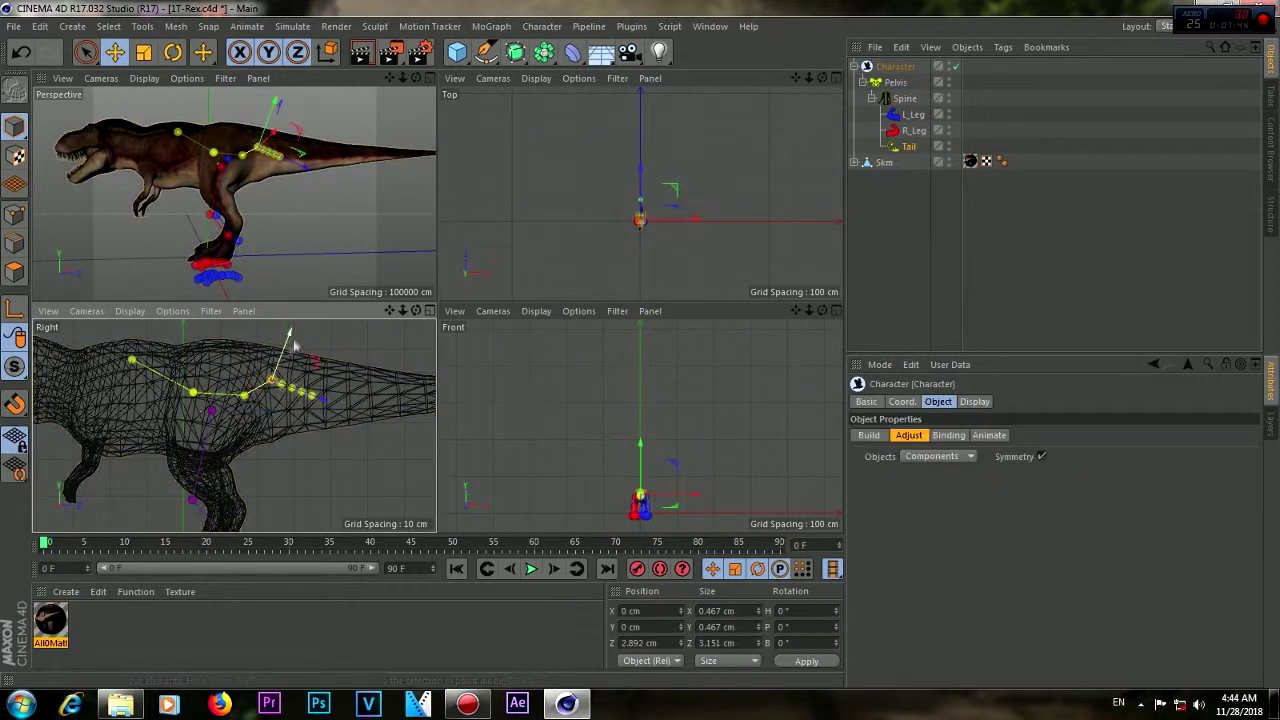
mouse_move(402, 311)
mouse_down()
mouse_move(418, 318)
mouse_move(192, 442)
mouse_up()
key(ctrl+z)
Place the remaining tail joints along the tail's centre out to its tip
drag(209, 393, 248, 438)
ctrl+click(287, 435)
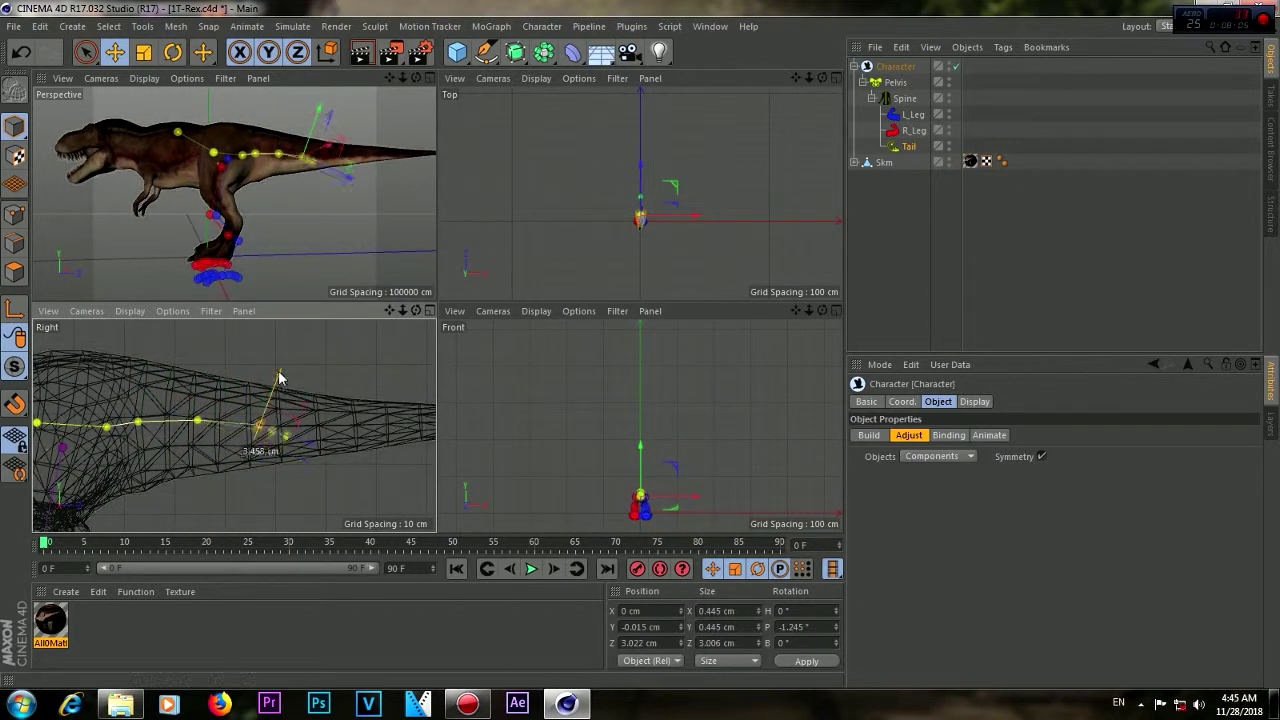
ctrl+click(318, 450)
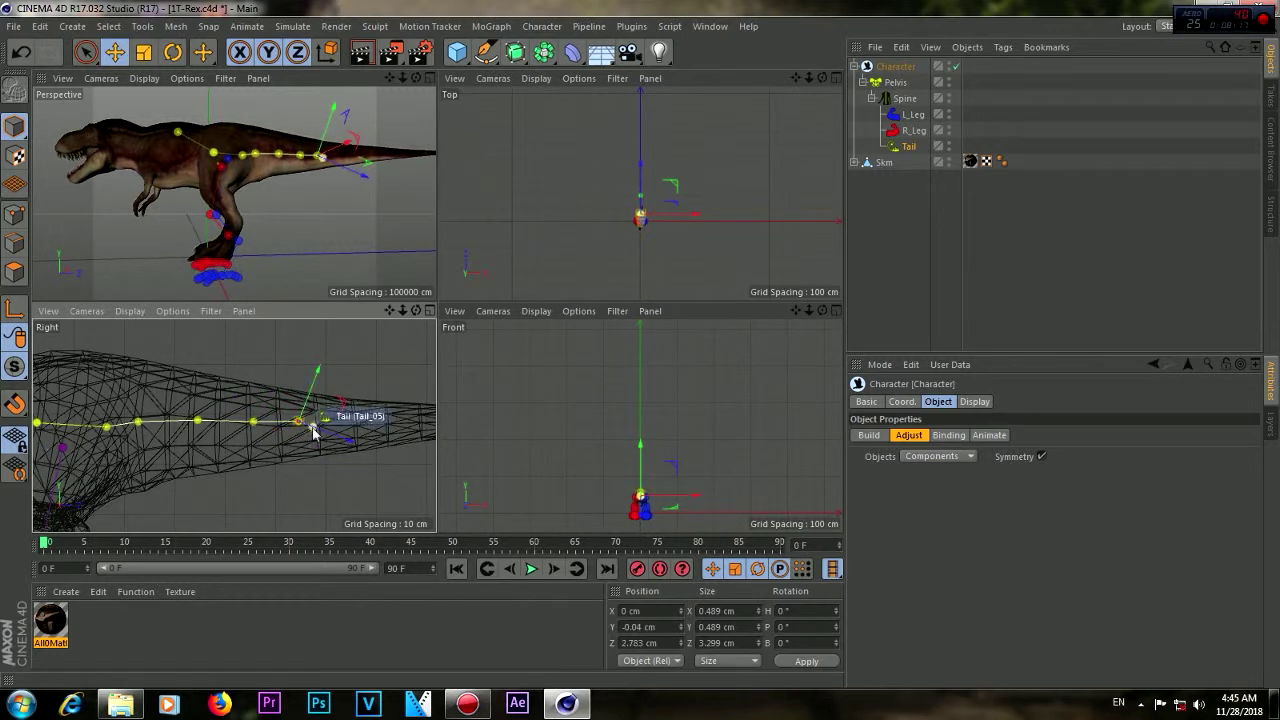
drag(398, 455, 385, 383)
key(ctrl+z)
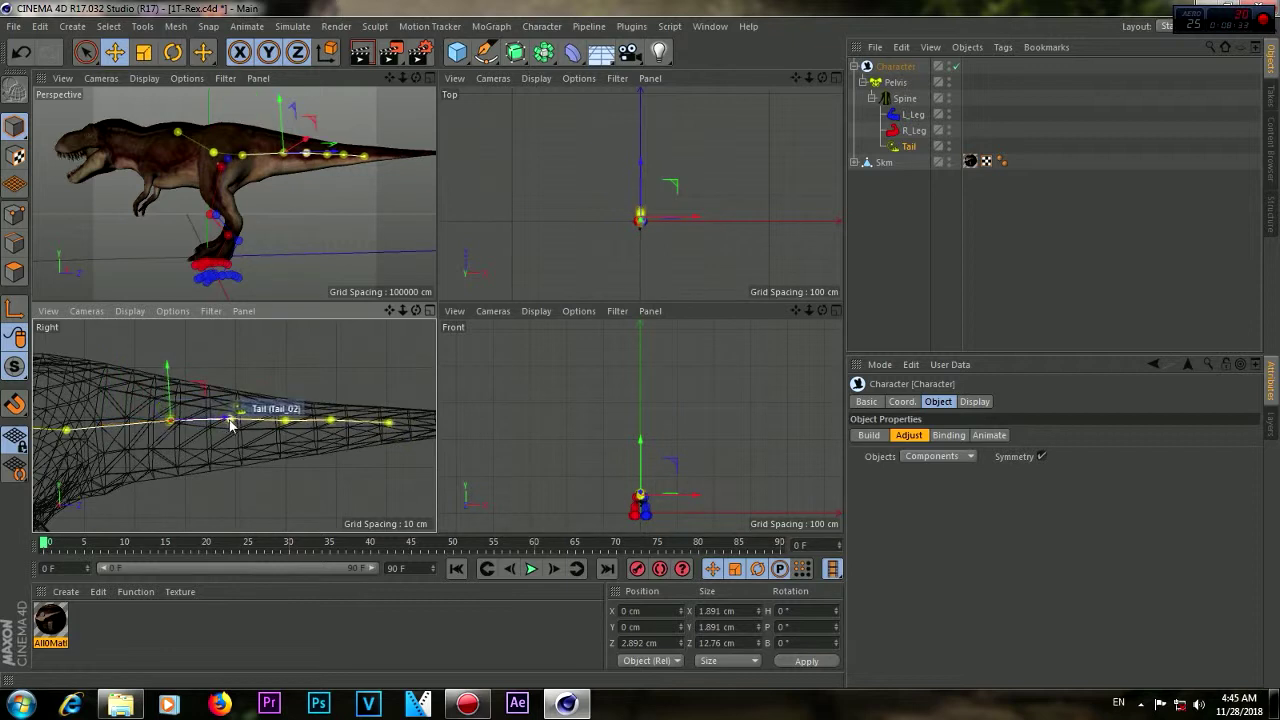
key(ctrl+z)
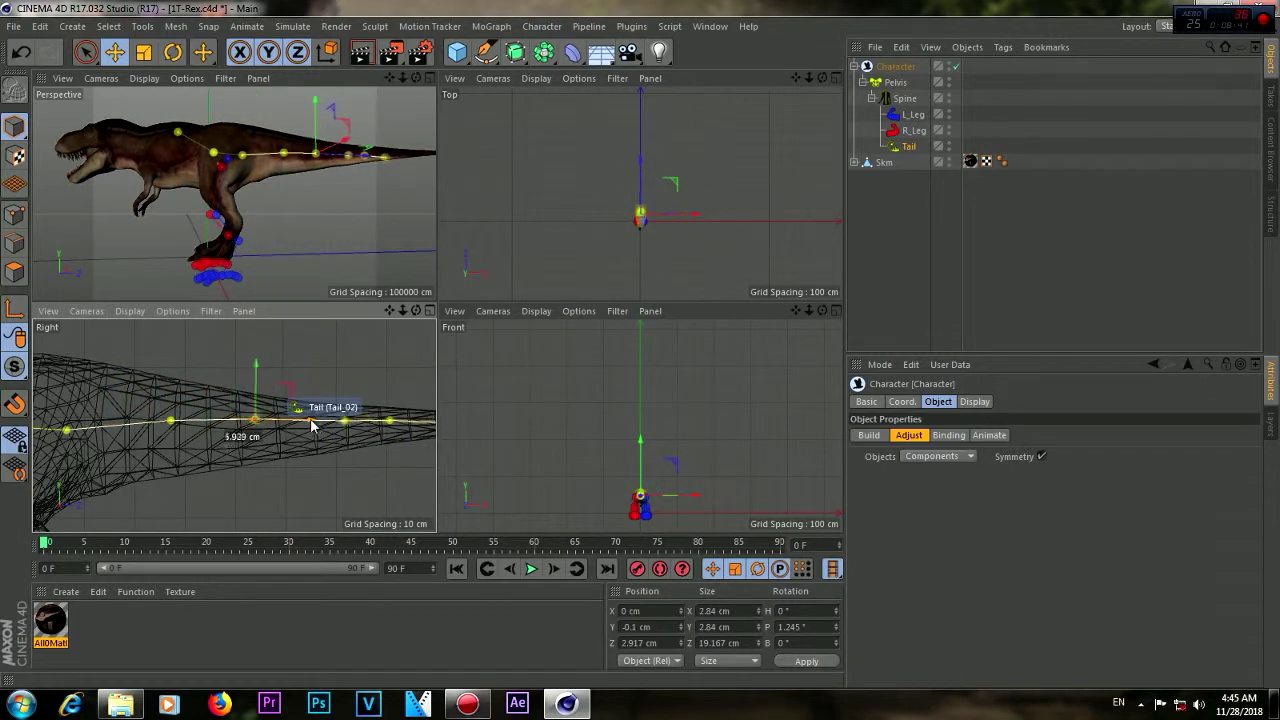
key(ctrl+z)
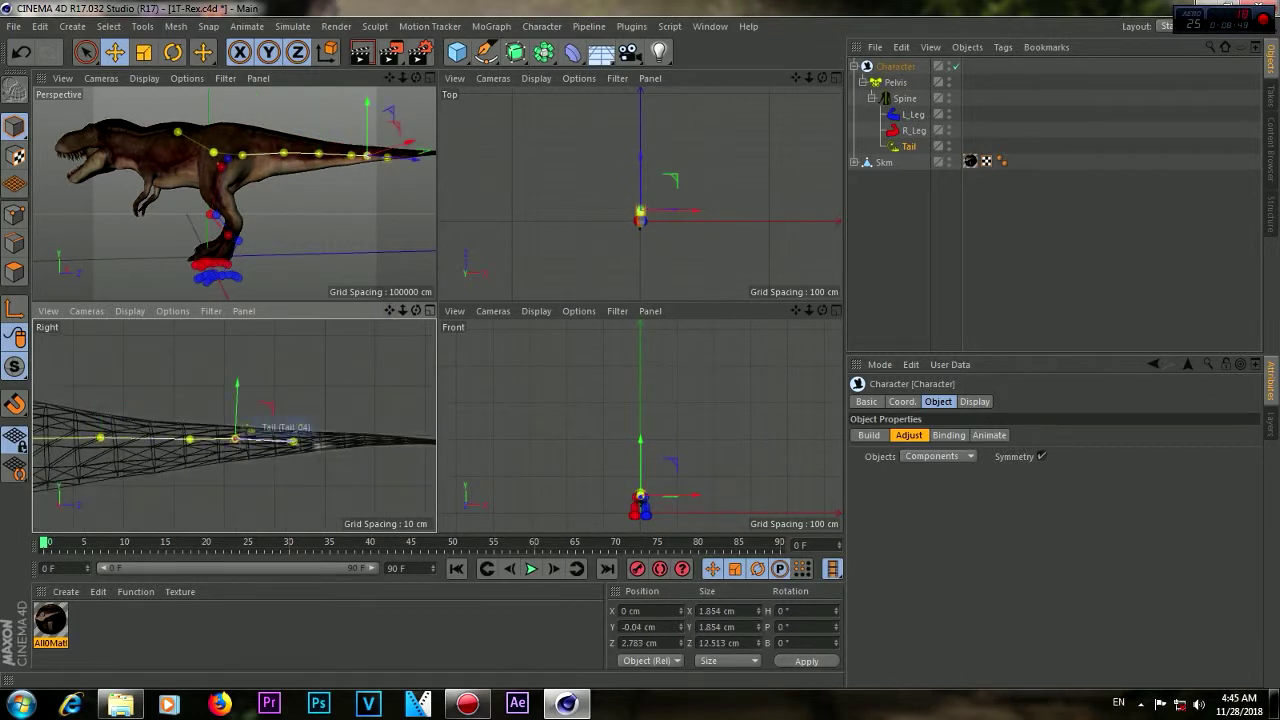
key(ctrl+z)
key(ctrl+z)
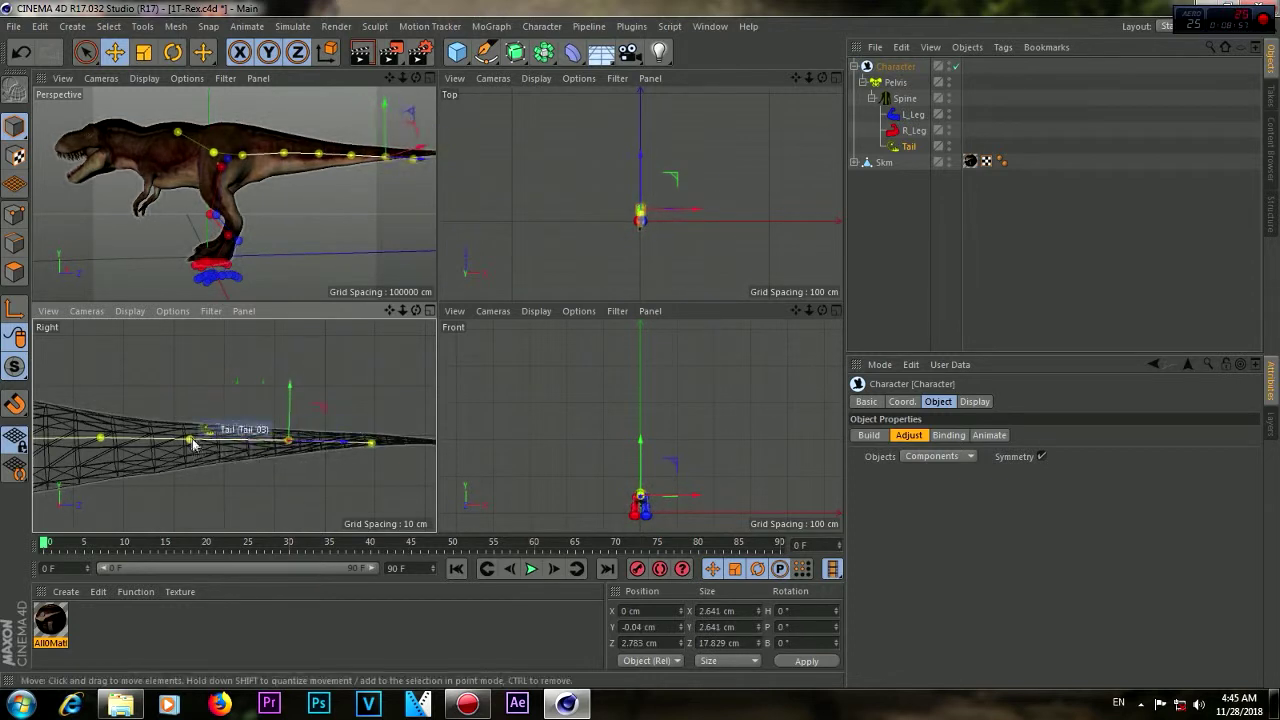
key(ctrl+z)
key(ctrl+z)
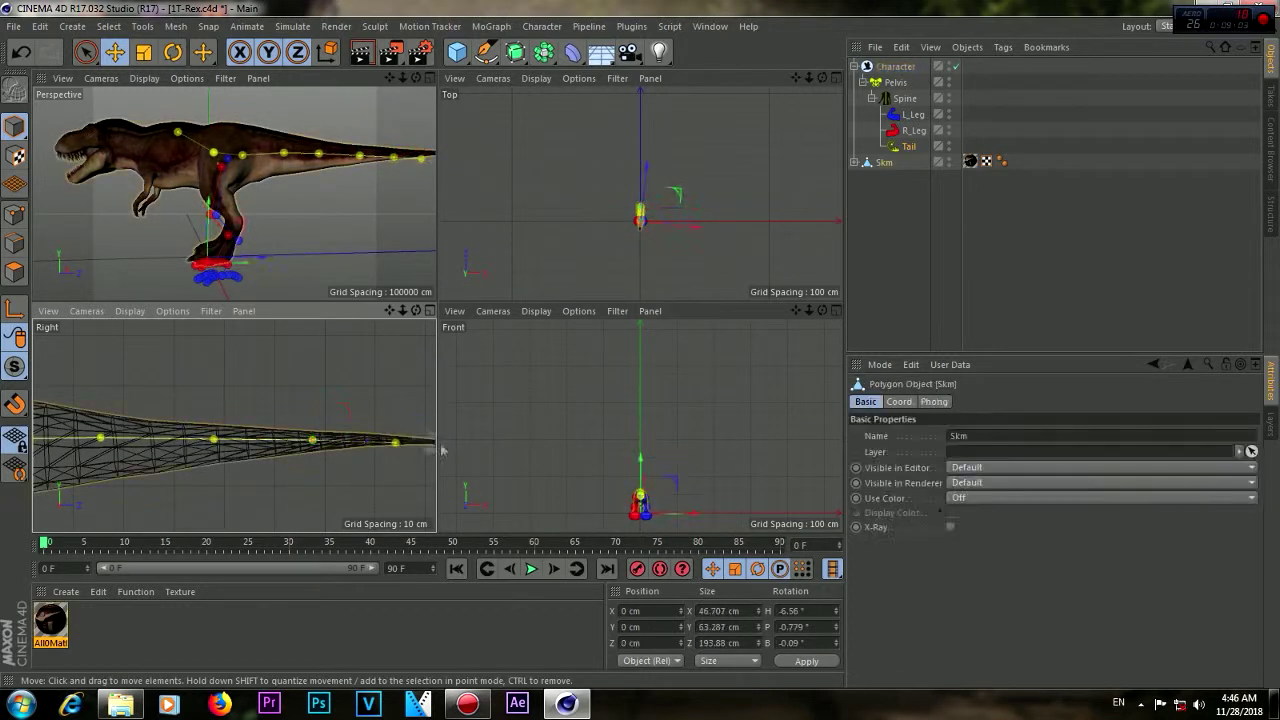
key(ctrl+z)
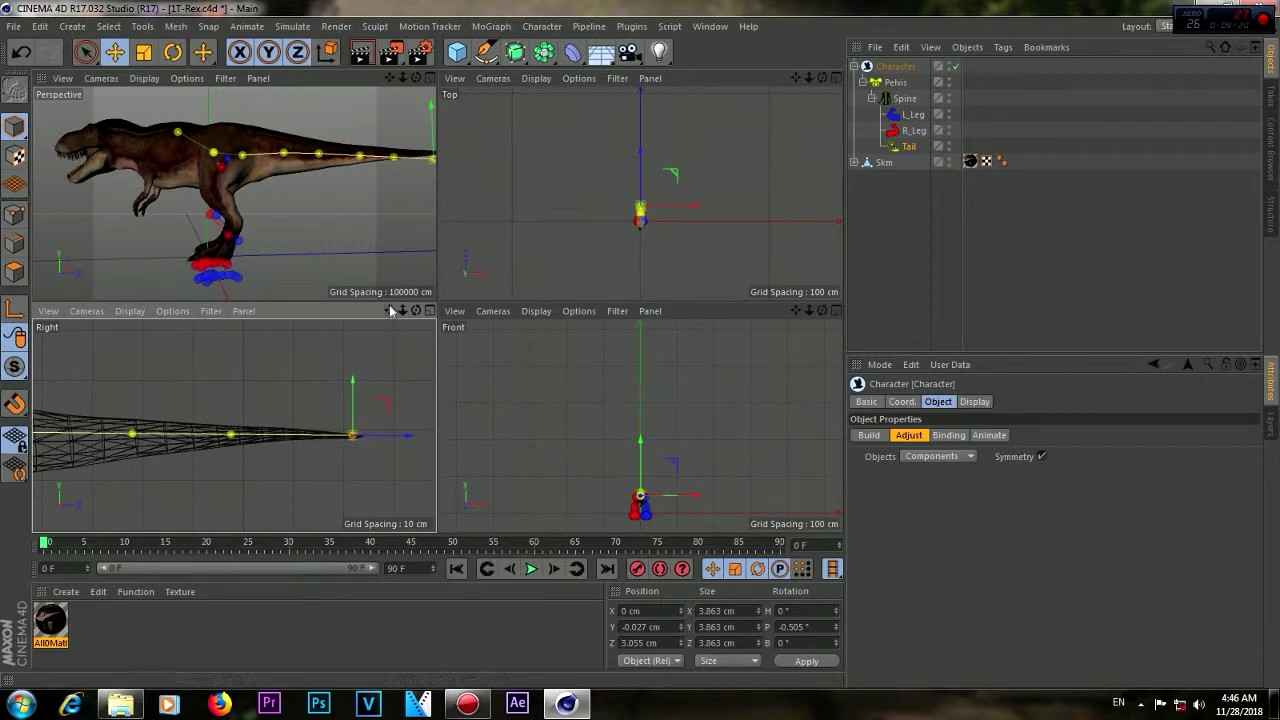
drag(392, 311, 234, 425)
Move the L_Tibiotarsus joint and raise the L_Hypotarsus joint into the leg
scroll(234, 425, up, 2)
scroll(238, 440, up, 2)
scroll(243, 470, up, 2)
mouse_move(243, 470)
mouse_down()
mouse_move(221, 461)
mouse_move(230, 445)
mouse_up()
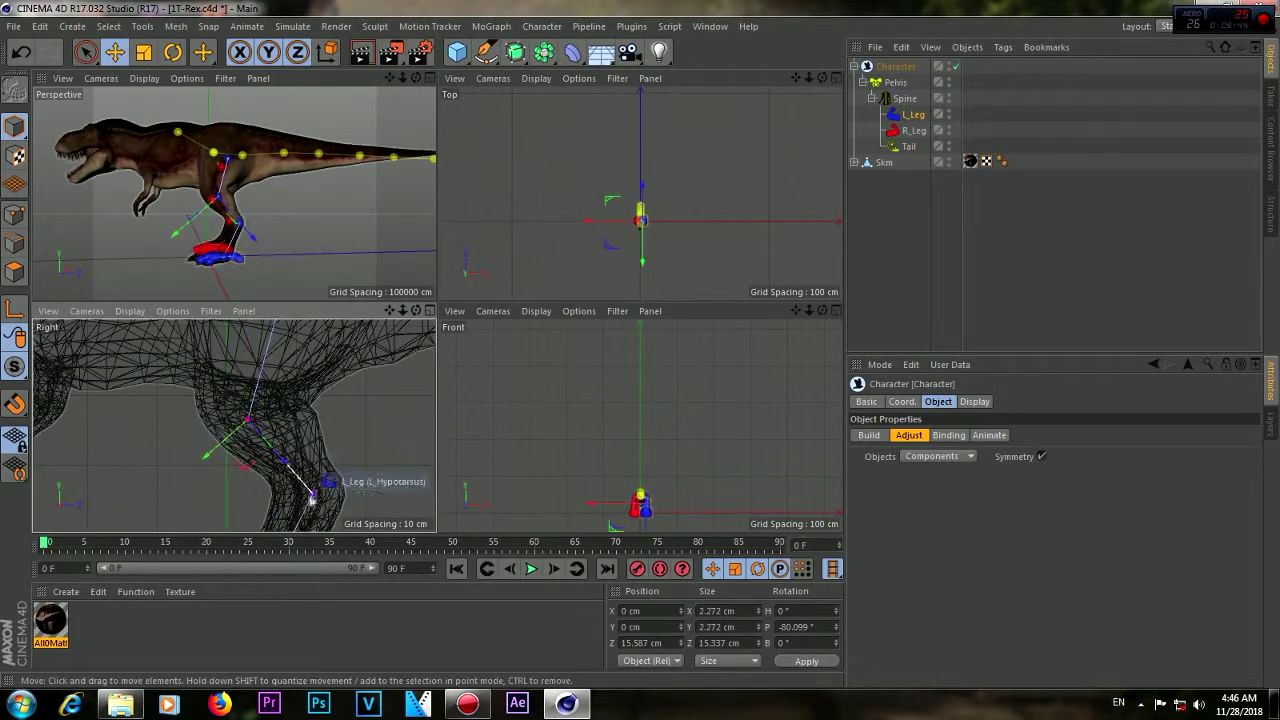
middle_drag(287, 496, 293, 430)
drag(293, 481, 272, 408)
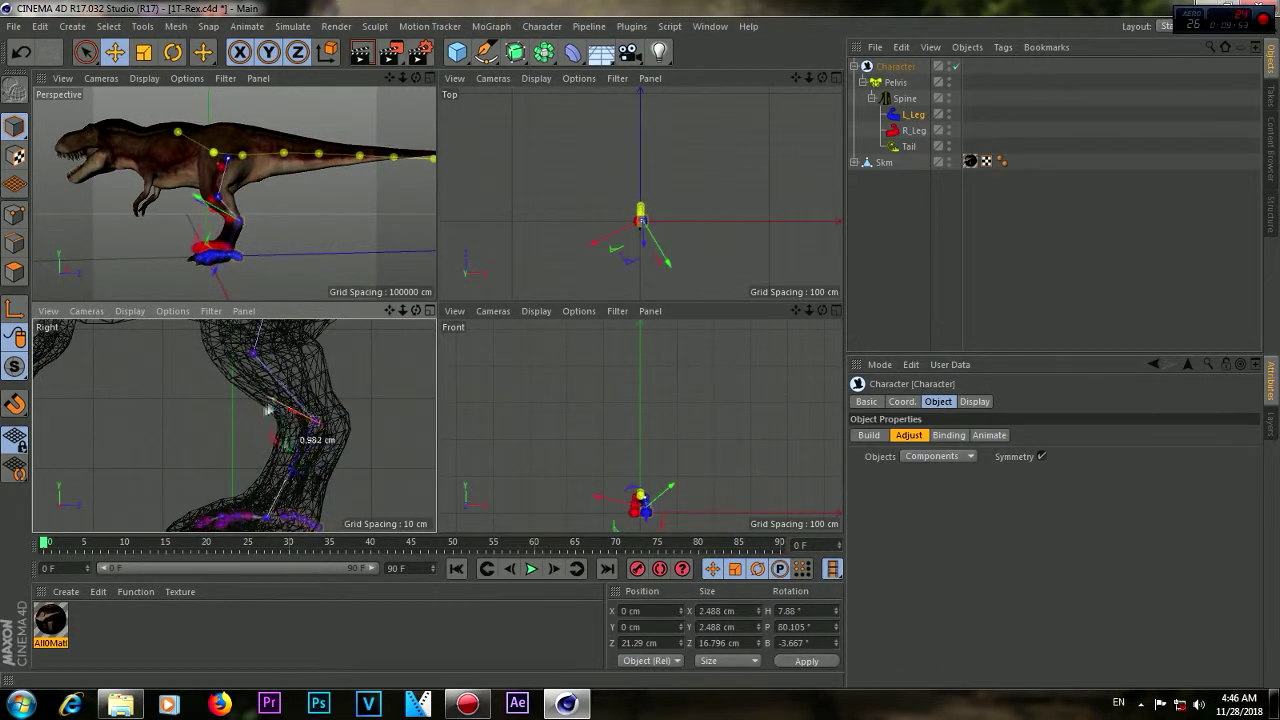
Fit the L_Foot joint into the foot and orbit the perspective view to check the leg
middle_drag(282, 487, 234, 426)
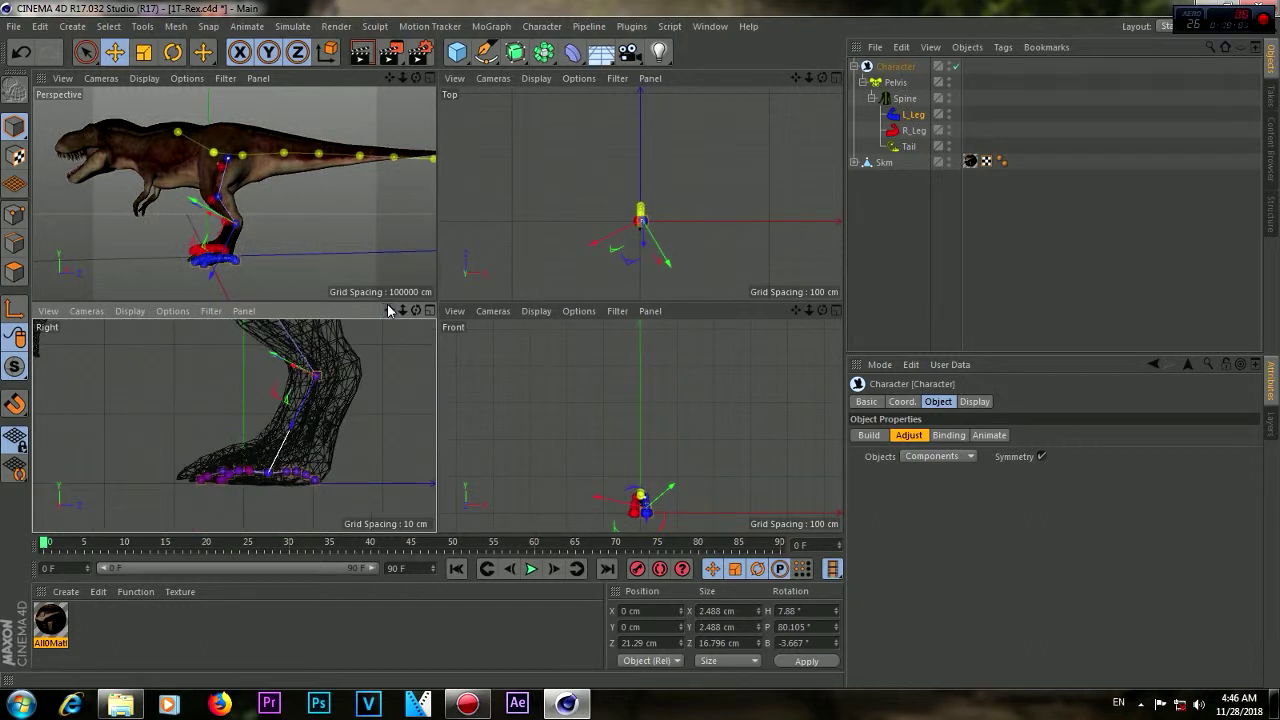
drag(392, 311, 305, 512)
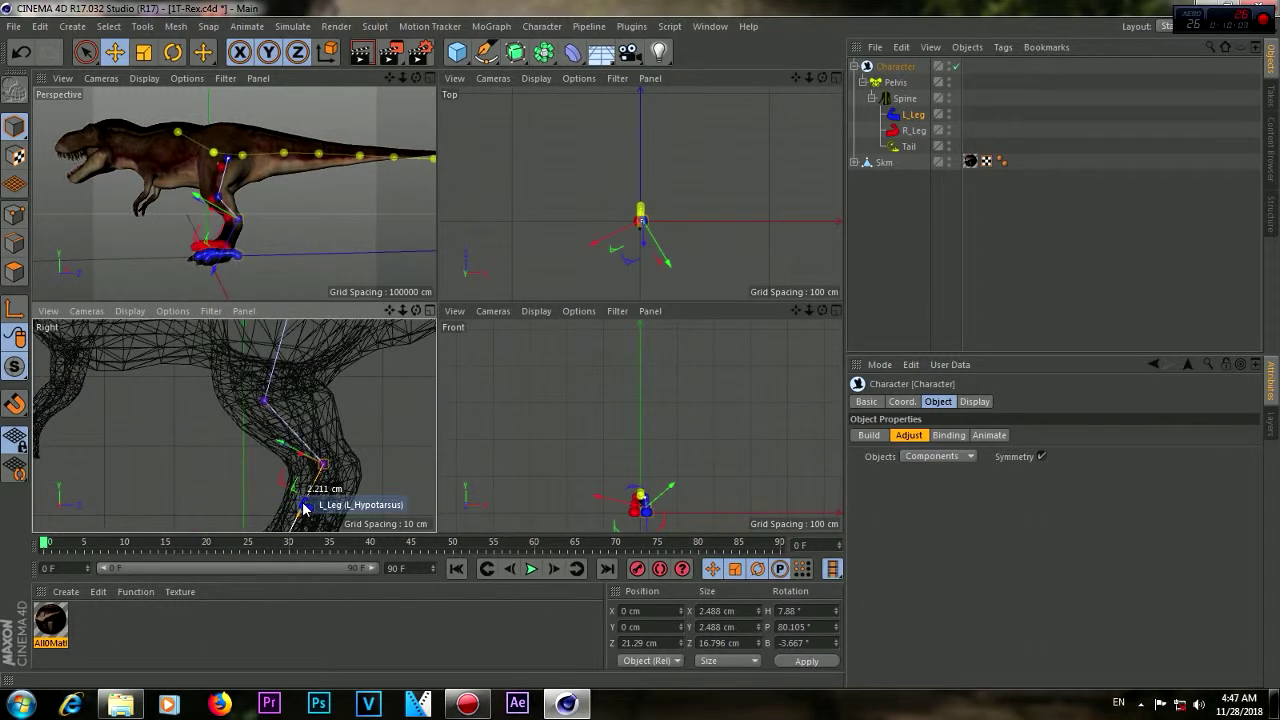
middle_drag(305, 510, 313, 410)
click(313, 450)
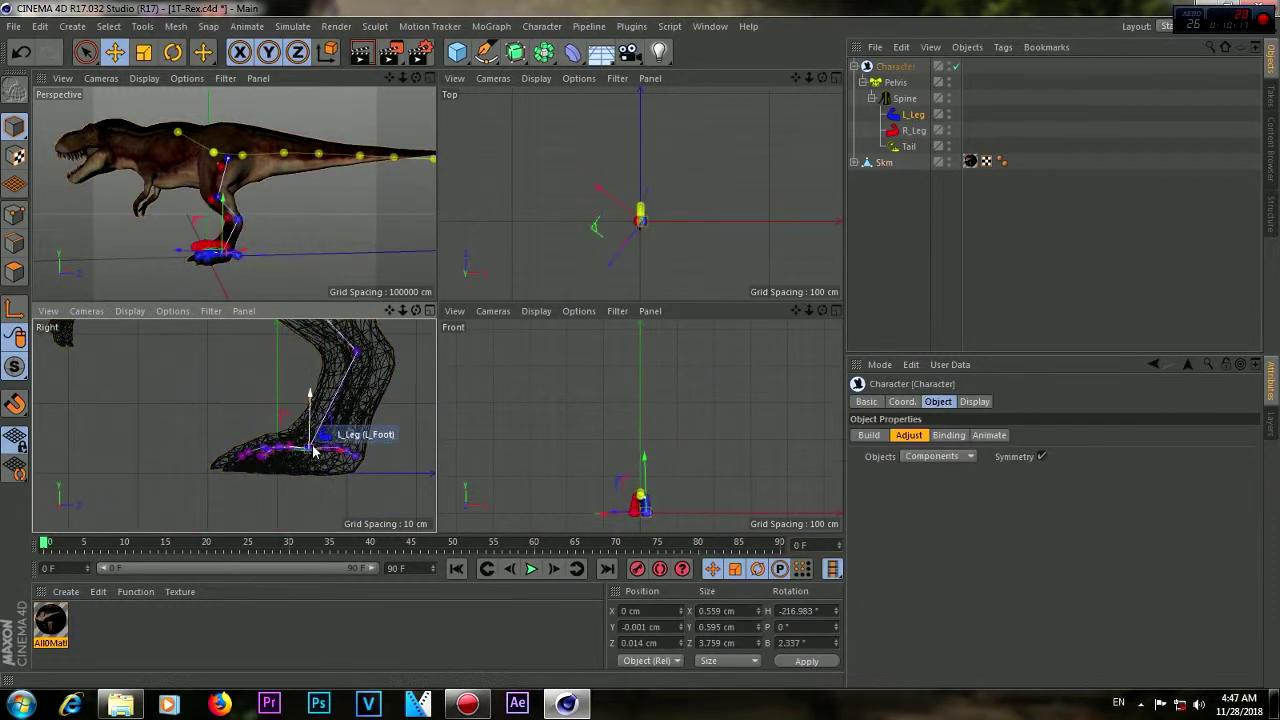
middle_click(415, 105)
alt+drag(415, 105, 437, 310)
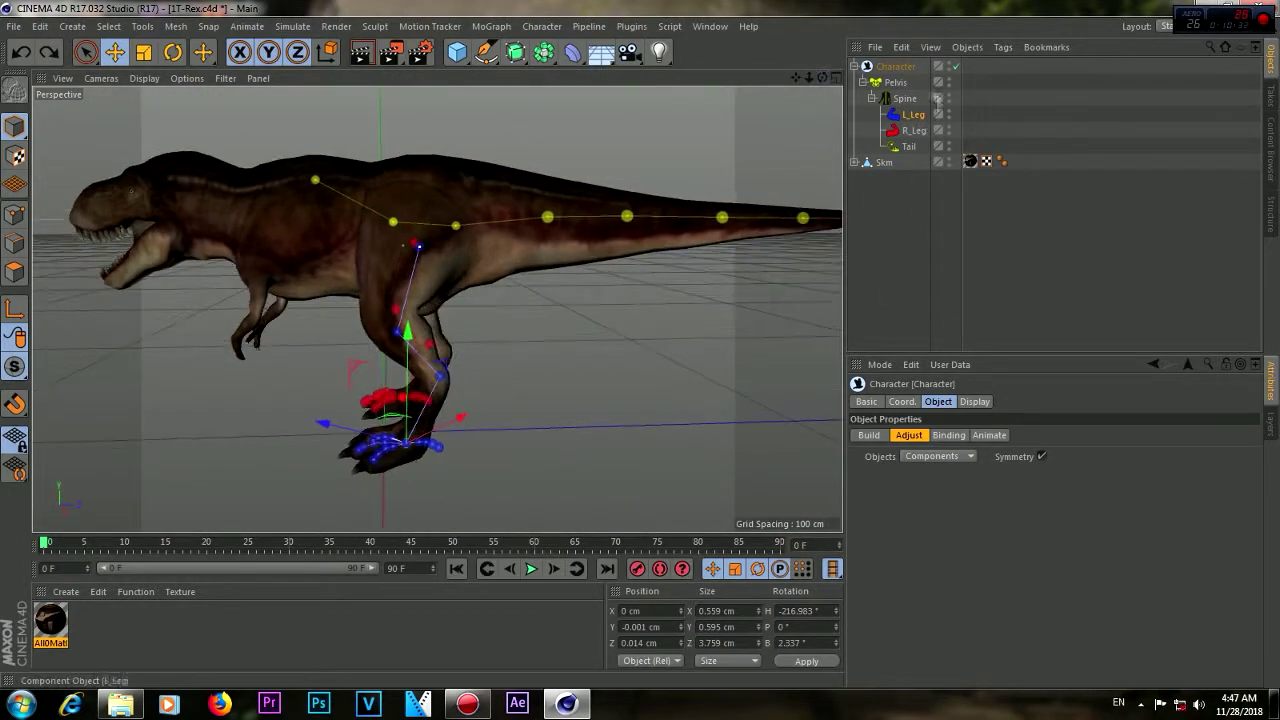
Add a Neck component with a head to the Spine and switch to the side view
click(869, 435)
click(897, 487)
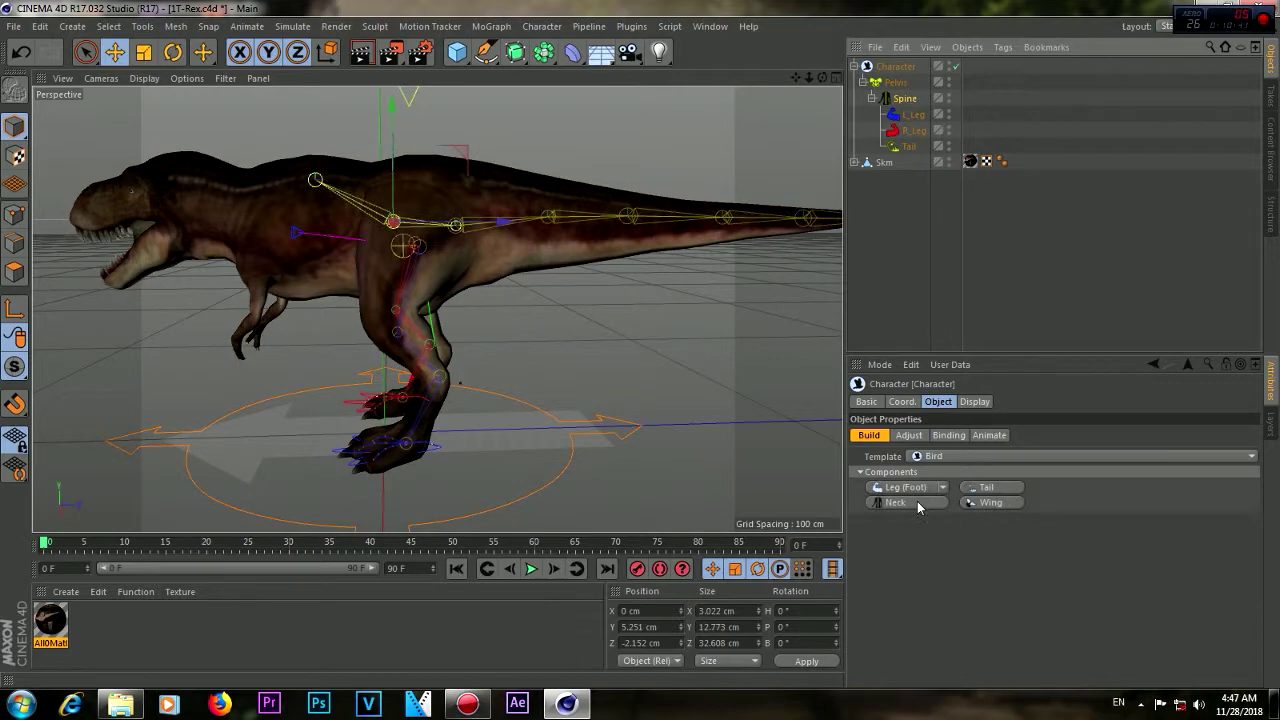
click(917, 501)
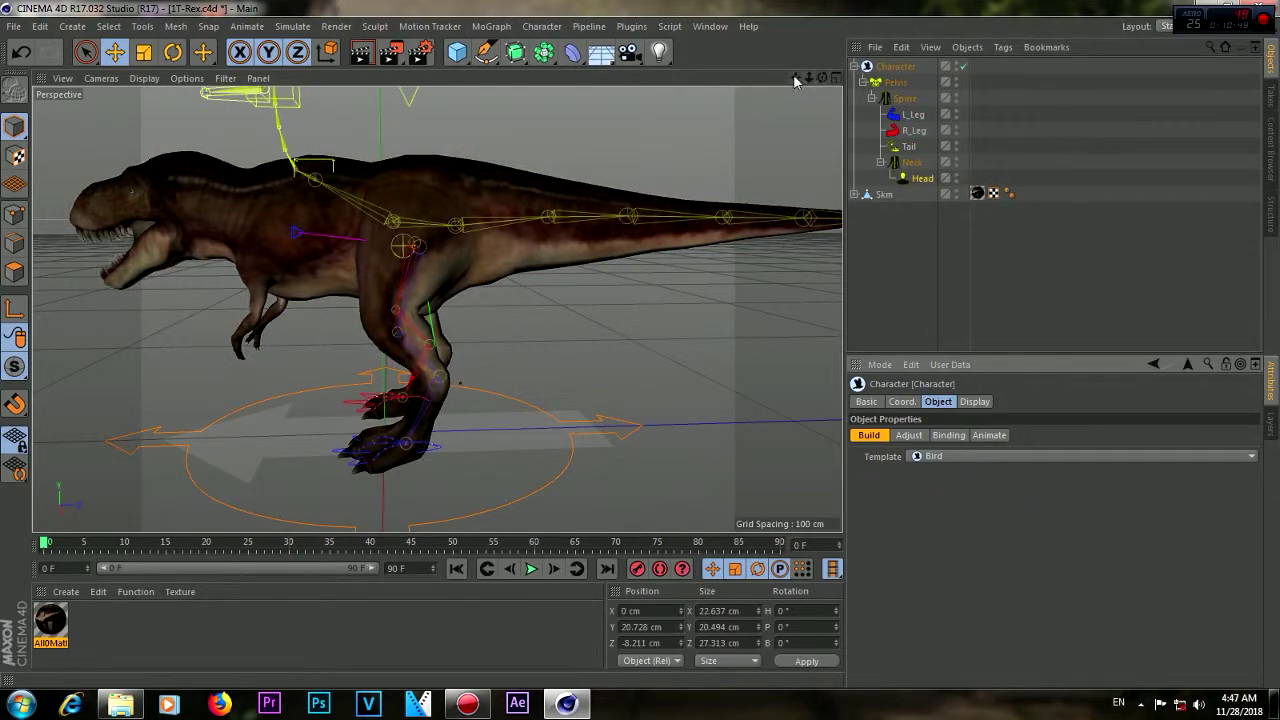
drag(796, 78, 809, 87)
key(F5)
key(F3)
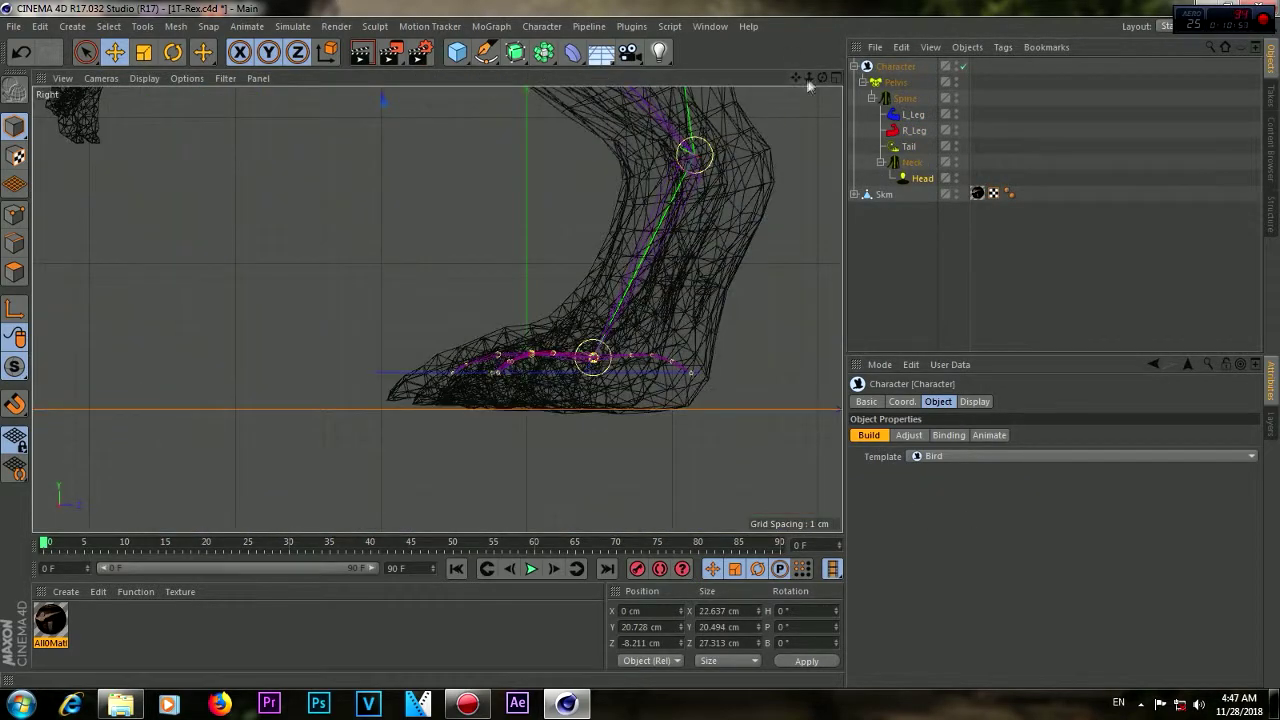
scroll(437, 308, down, 3)
scroll(437, 310, down, 3)
In Adjust mode, move the neck guides into the T-Rex's neck
click(908, 438)
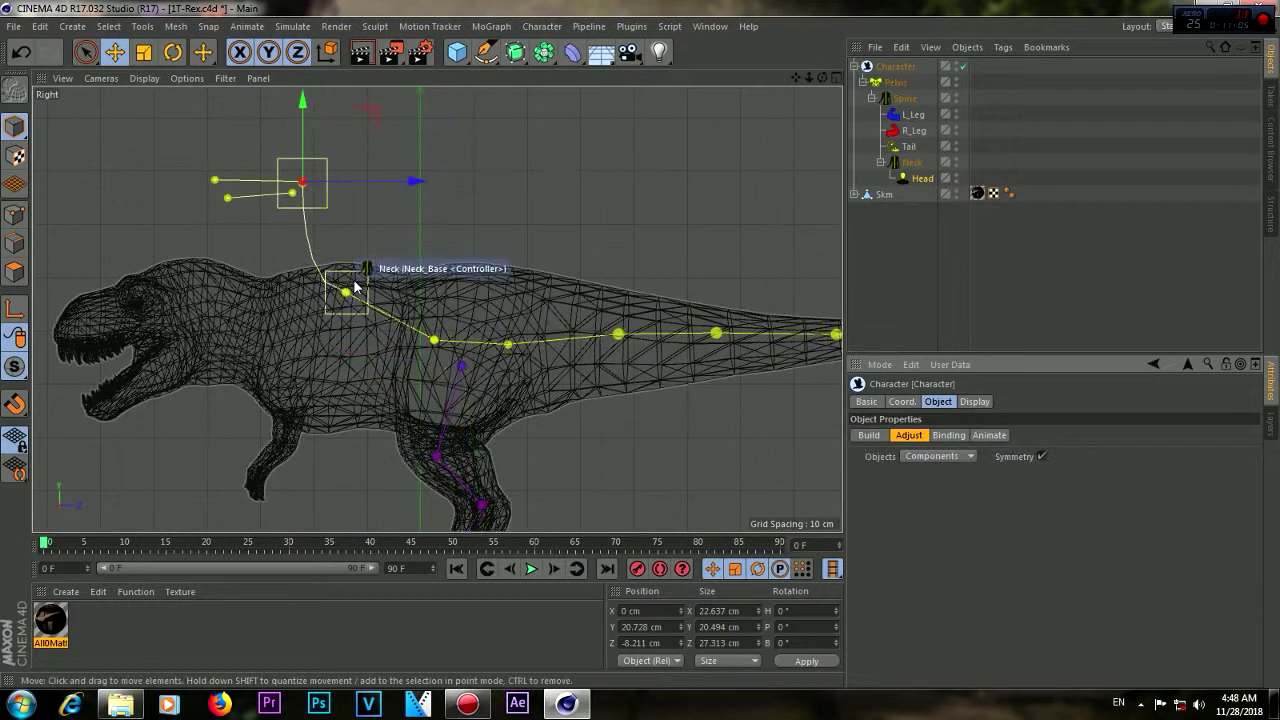
mouse_move(355, 287)
mouse_down()
mouse_move(425, 343)
mouse_move(297, 216)
mouse_up()
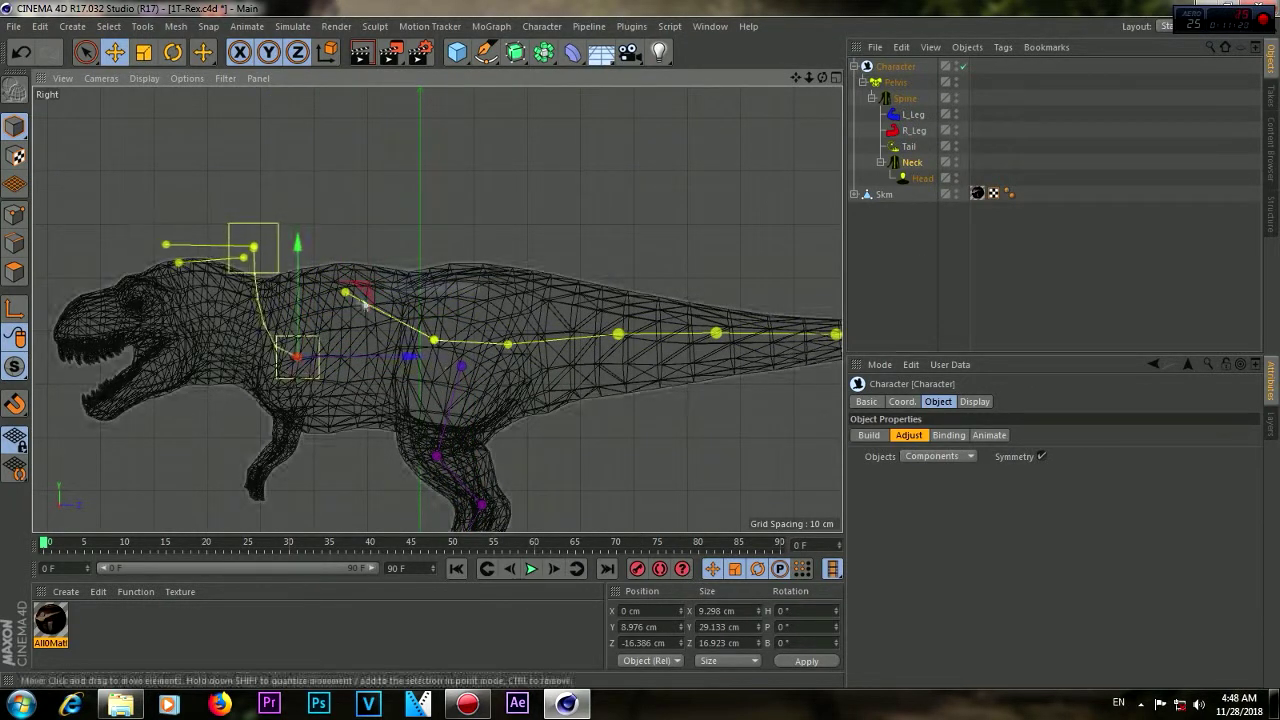
mouse_move(424, 345)
mouse_down()
mouse_move(226, 281)
mouse_move(383, 286)
mouse_up()
Fit the head and jaw-tip guides into the skull and lower jaw
click(253, 246)
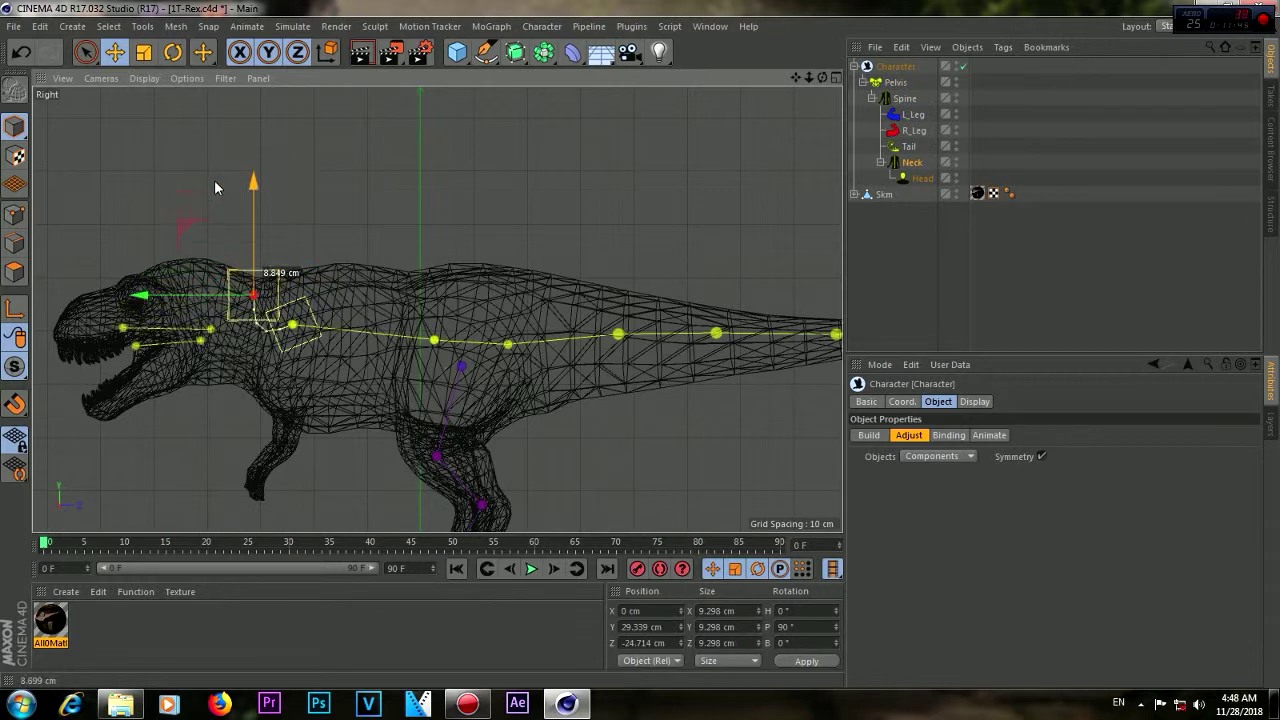
drag(107, 297, 106, 335)
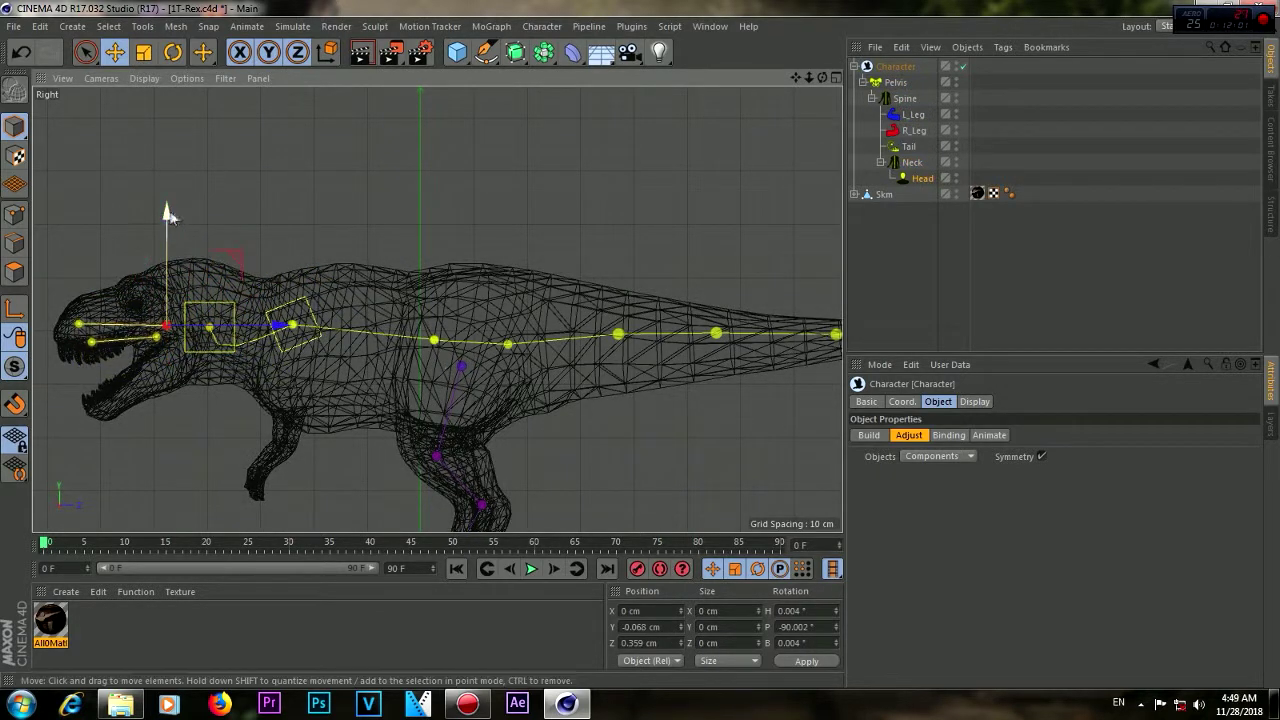
mouse_move(175, 218)
mouse_down()
mouse_move(81, 336)
mouse_move(62, 335)
mouse_up()
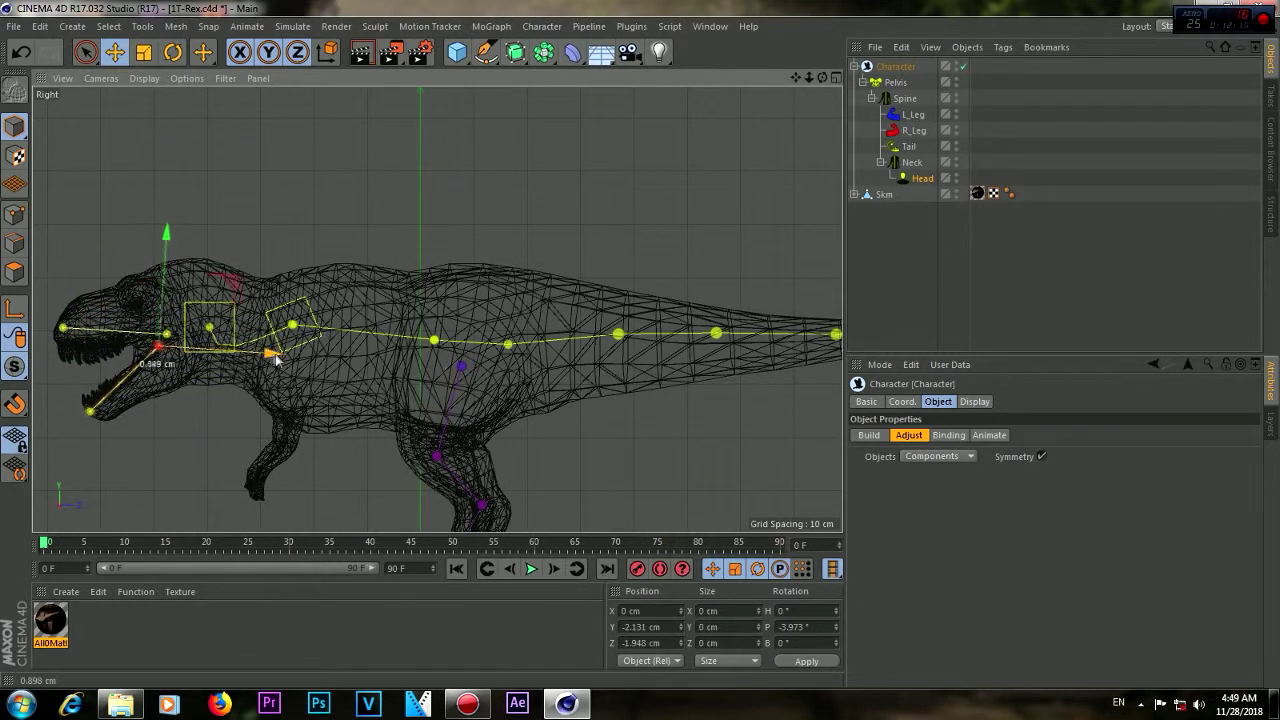
click(88, 410)
click(62, 326)
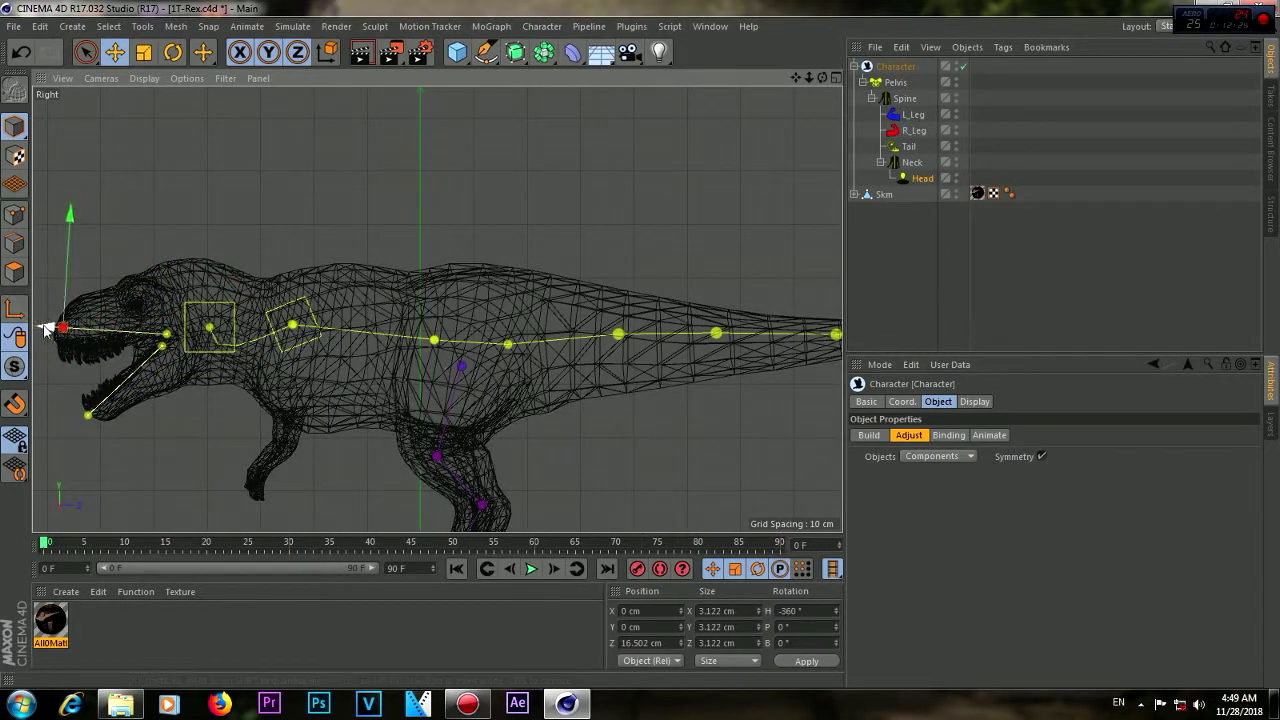
drag(797, 78, 790, 80)
click(836, 78)
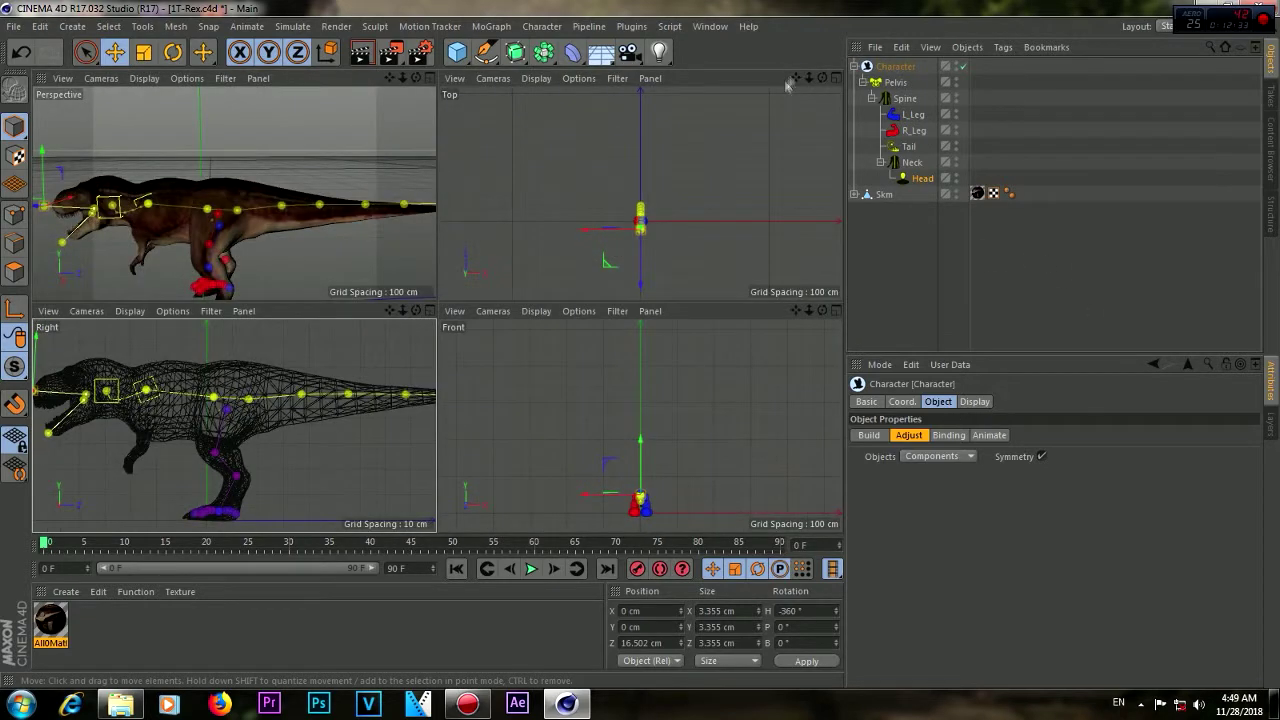
Zoom the Top view and move the tail guide onto the tail's centre line
mouse_move(808, 78)
mouse_down()
mouse_move(810, 100)
mouse_move(678, 250)
mouse_move(717, 184)
mouse_move(640, 193)
mouse_up()
click(661, 224)
click(648, 187)
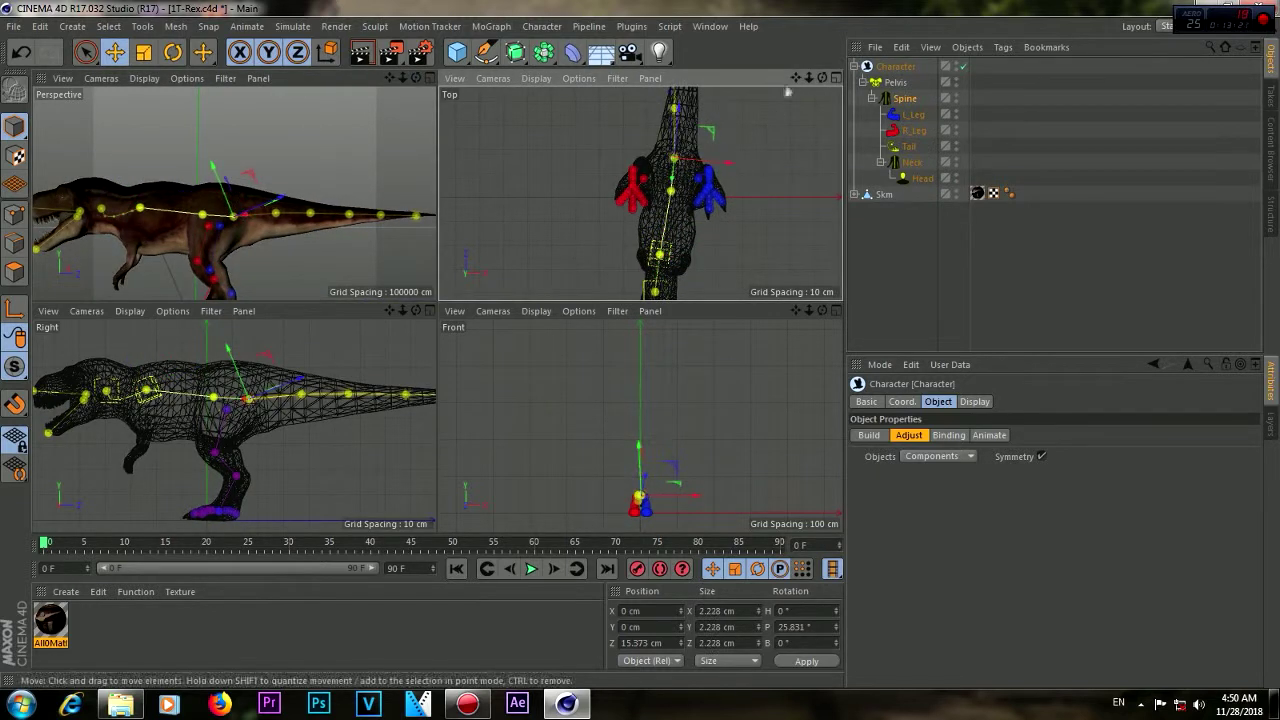
alt+middle_drag(783, 99, 655, 238)
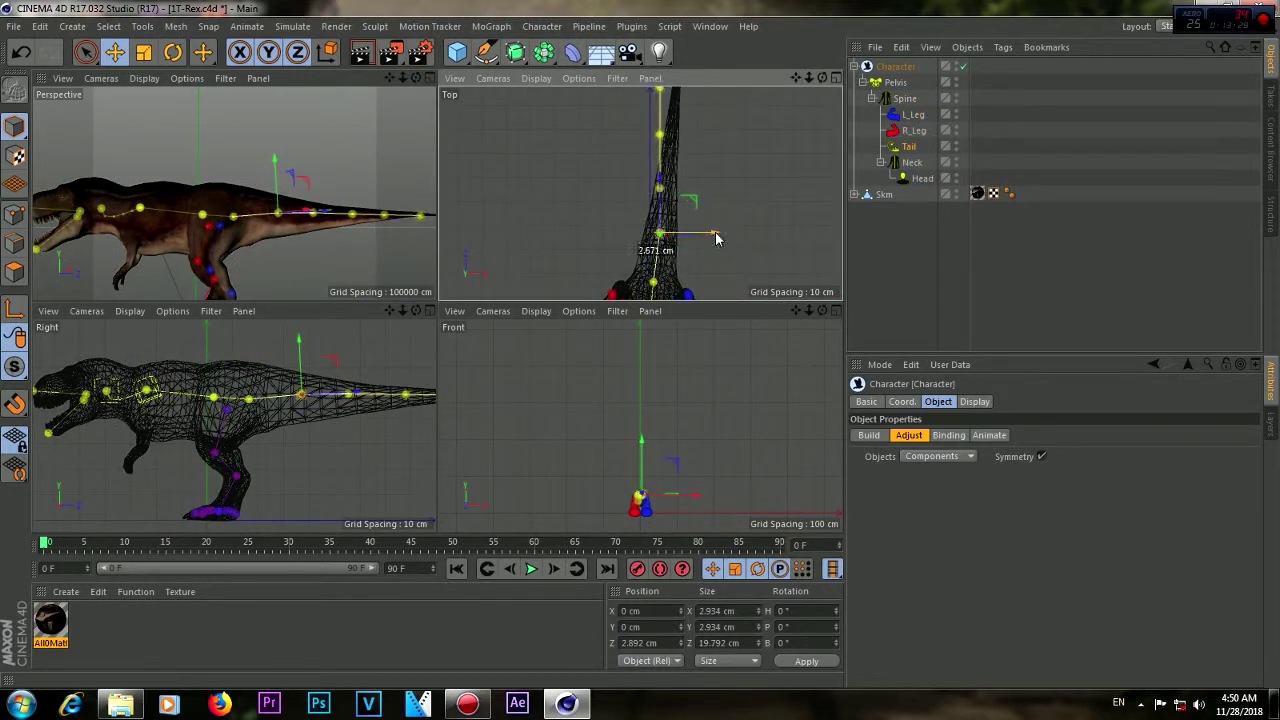
alt+middle_drag(723, 194, 795, 77)
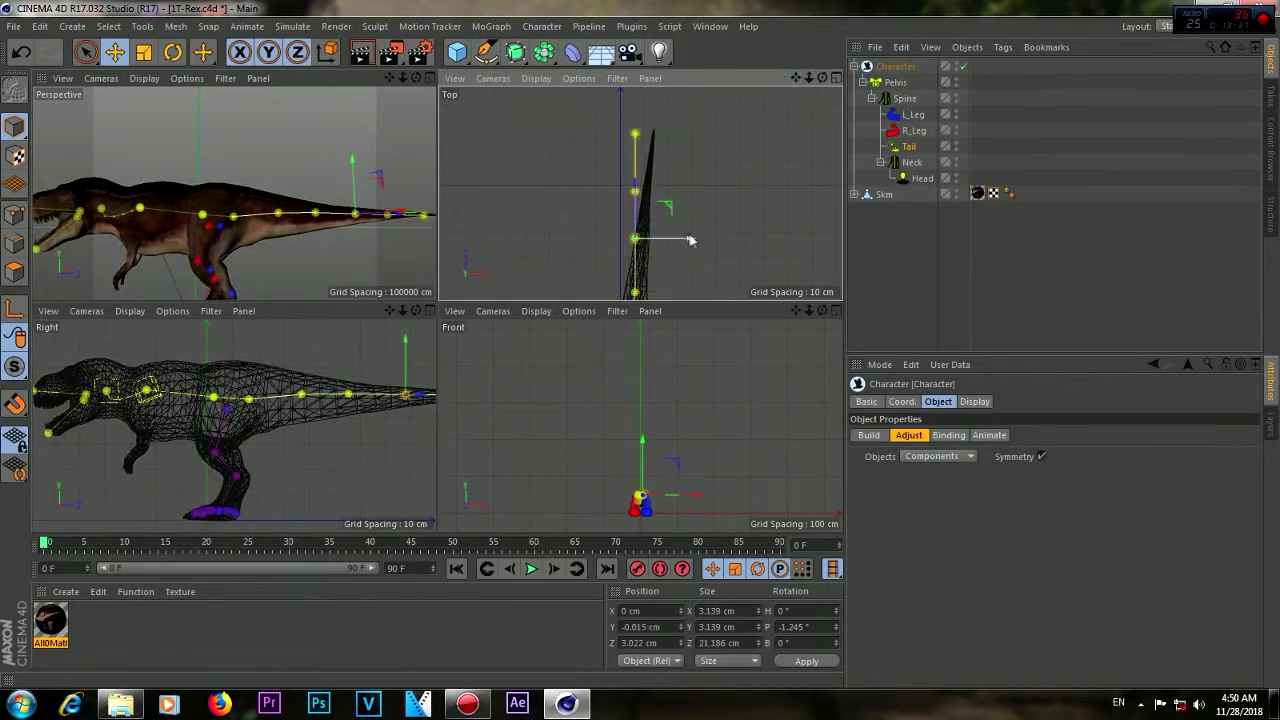
drag(697, 196, 711, 139)
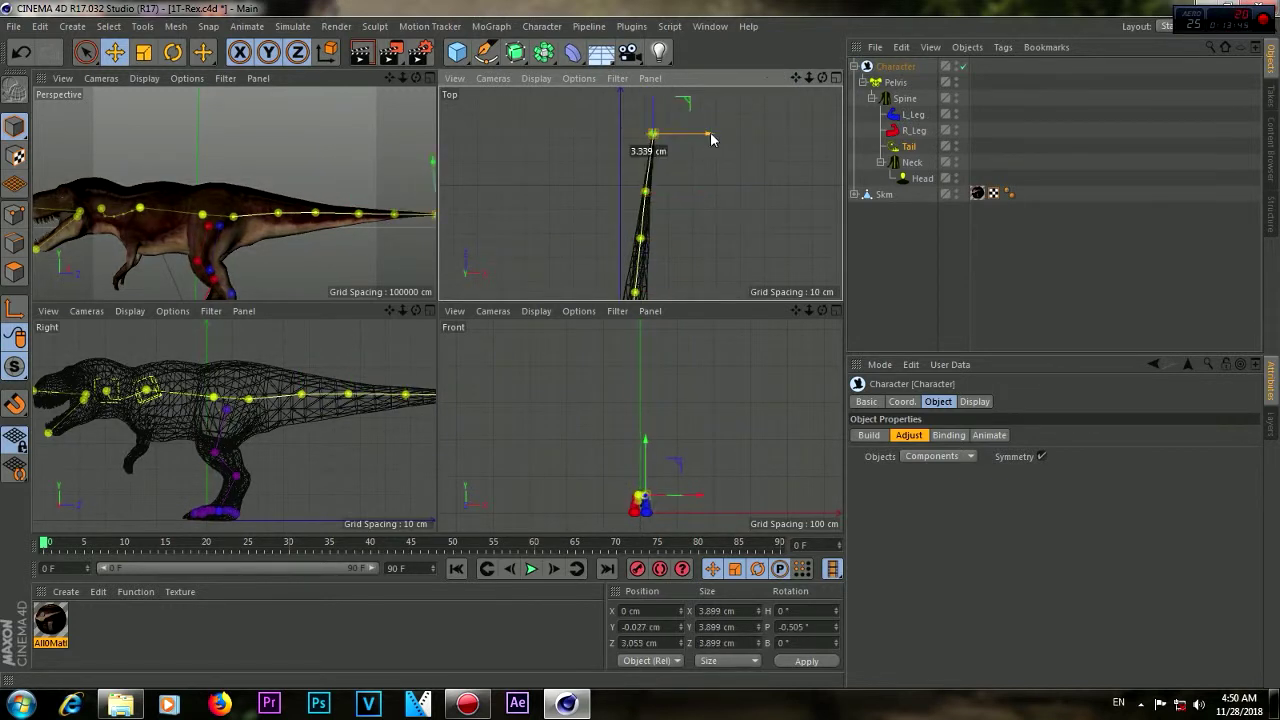
Align the upper spine, neck and head guides with the body's centre line from above
drag(810, 84, 830, 95)
click(645, 255)
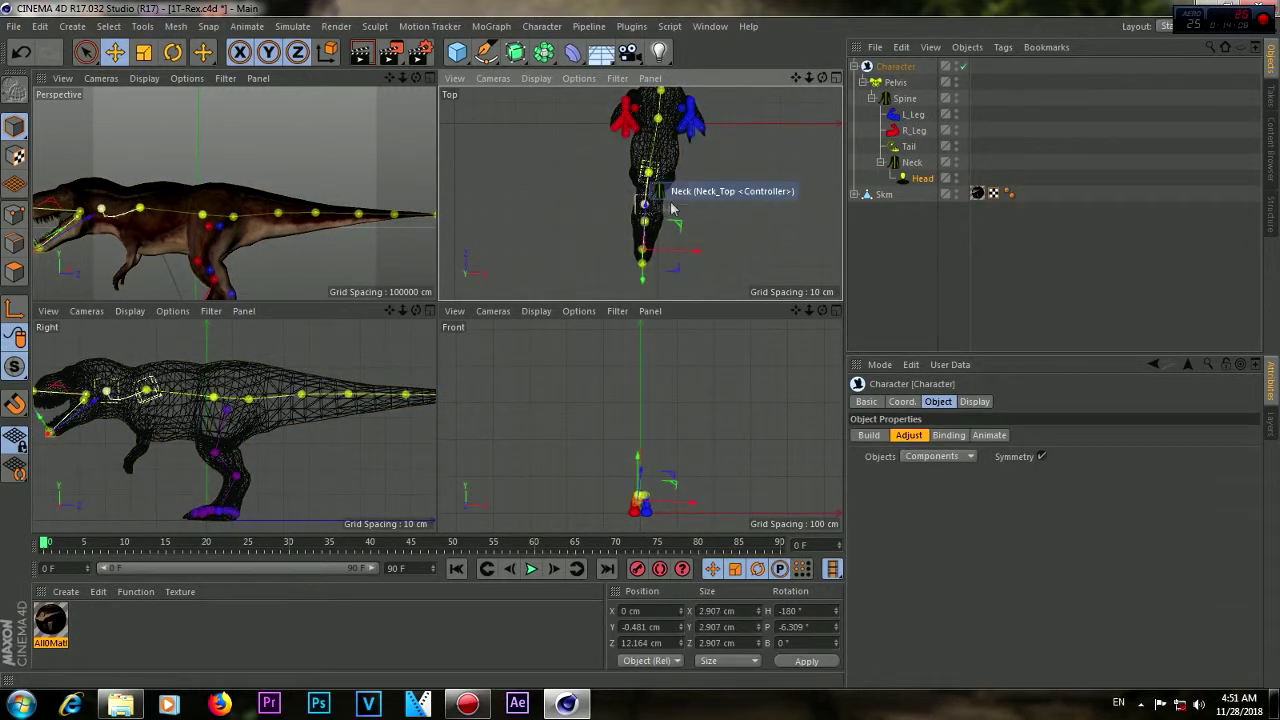
click(645, 207)
scroll(818, 92, up, 3)
click(707, 232)
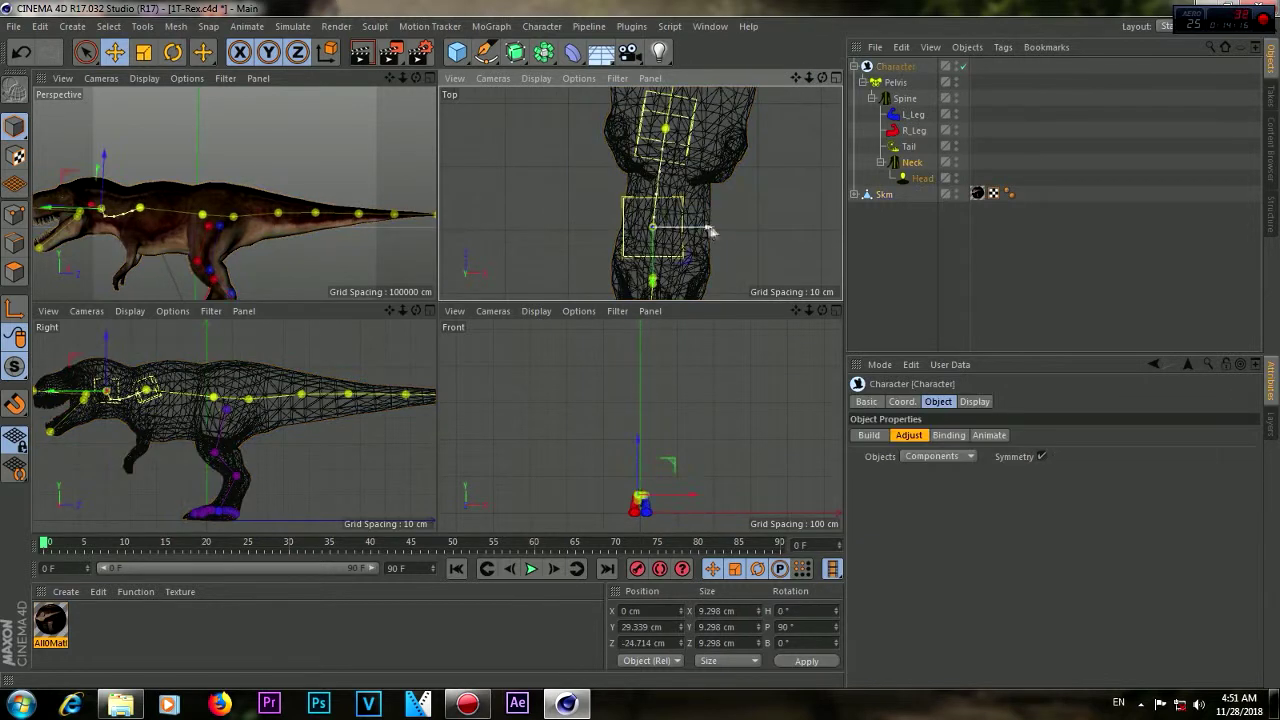
click(727, 144)
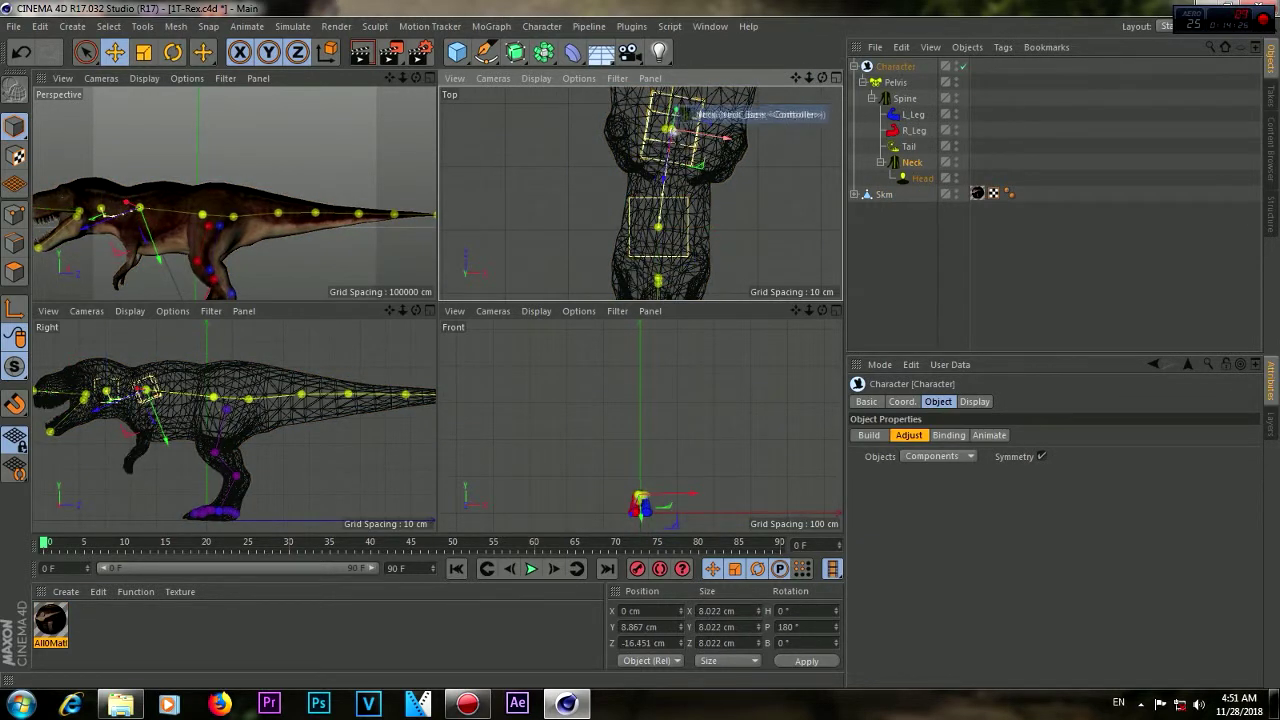
click(667, 133)
drag(727, 139, 730, 138)
mouse_move(809, 77)
mouse_down()
mouse_move(640, 193)
mouse_move(659, 236)
mouse_up()
drag(806, 84, 713, 280)
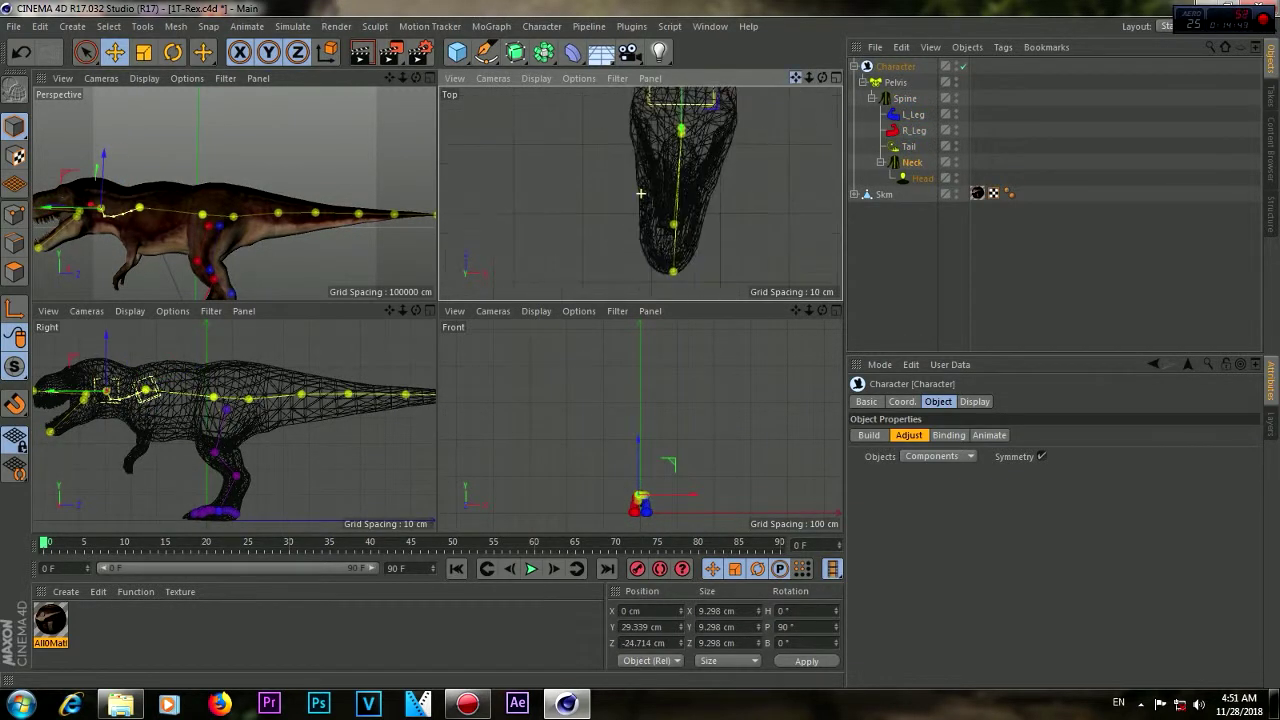
key(F1)
Frame the whole T-Rex and set Adjust Objects to show the rig's controllers
drag(812, 78, 887, 423)
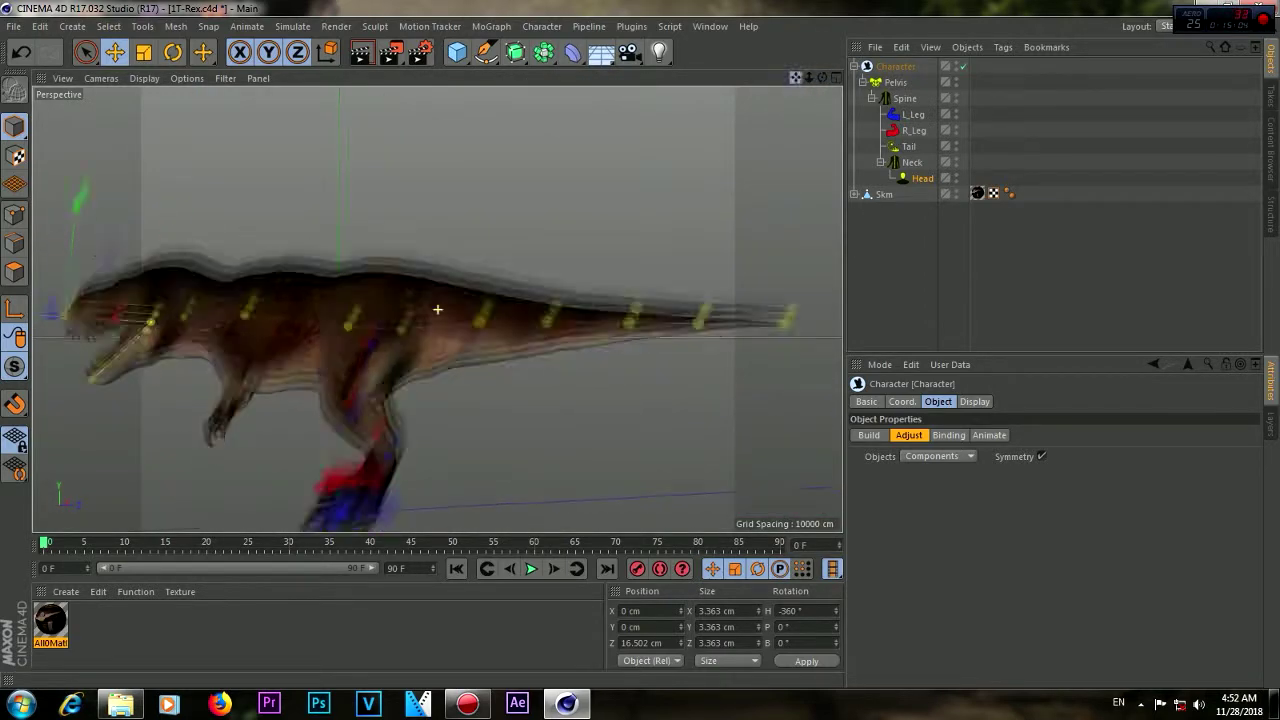
drag(822, 77, 437, 309)
click(968, 457)
click(940, 450)
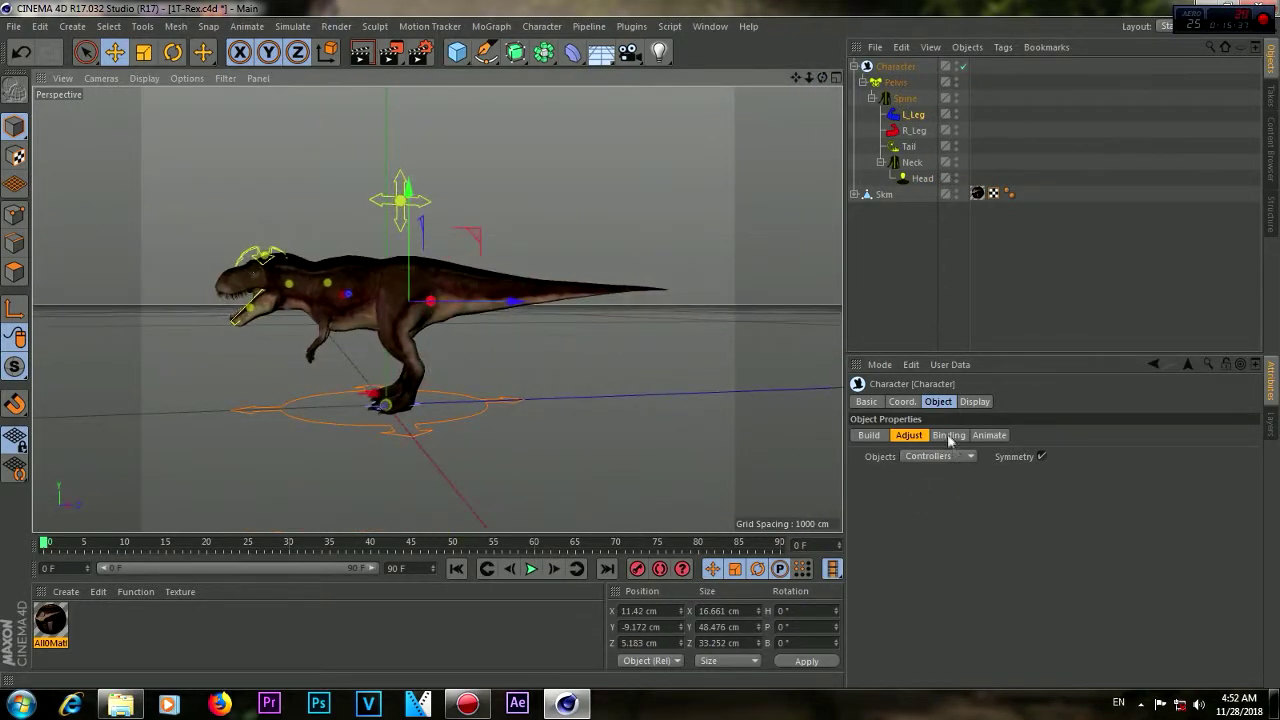
Confirm the Binding tab lists the Skm mesh, then switch the character to Animate mode
click(950, 438)
click(986, 436)
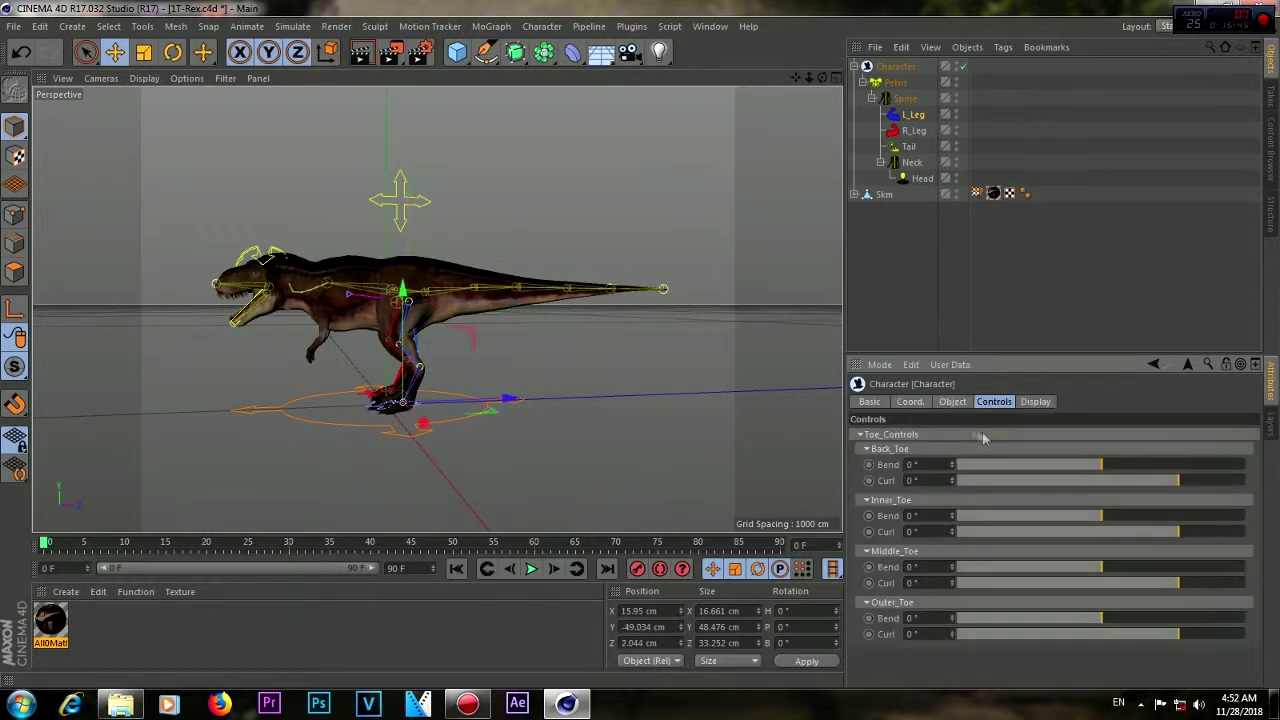
click(953, 402)
click(949, 435)
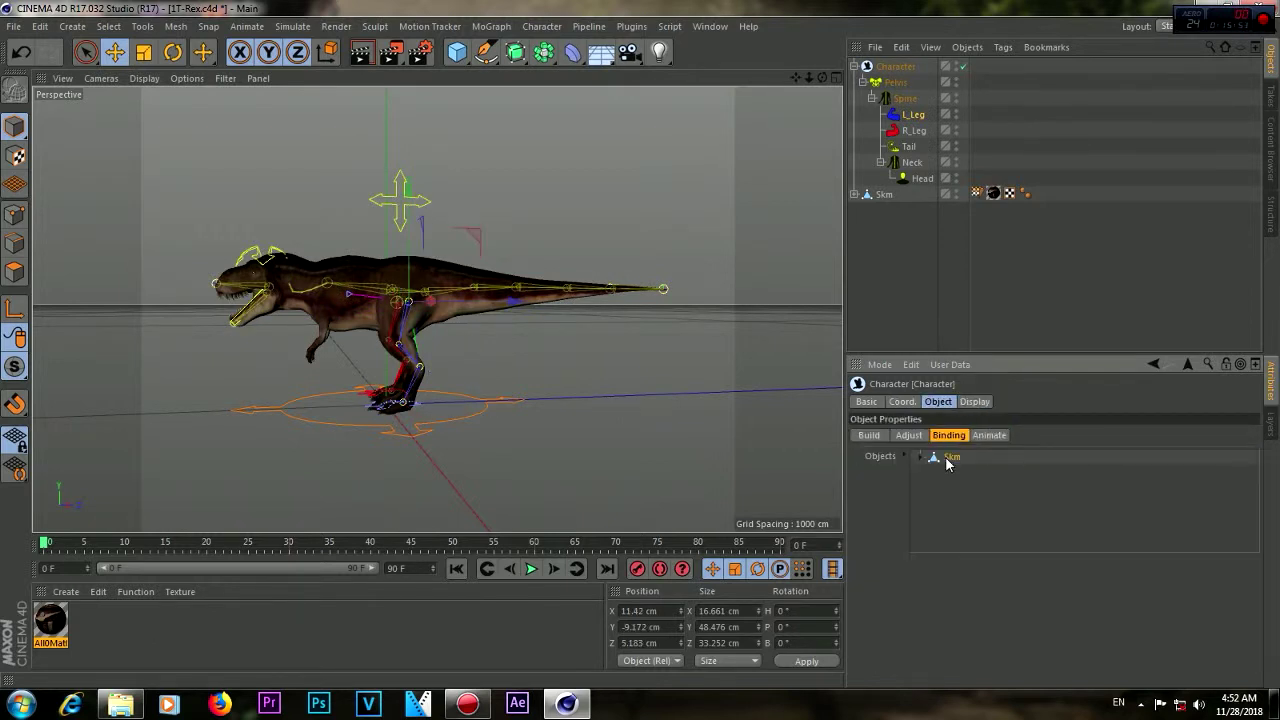
click(885, 195)
click(912, 100)
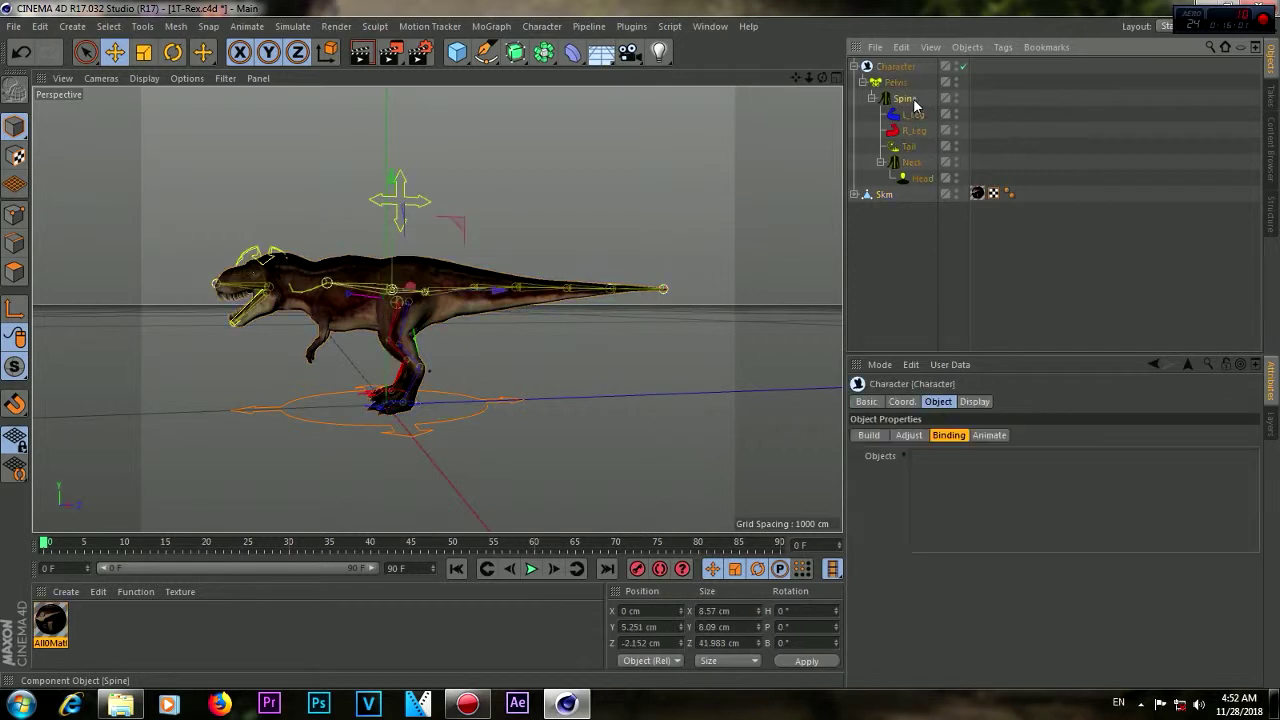
click(989, 435)
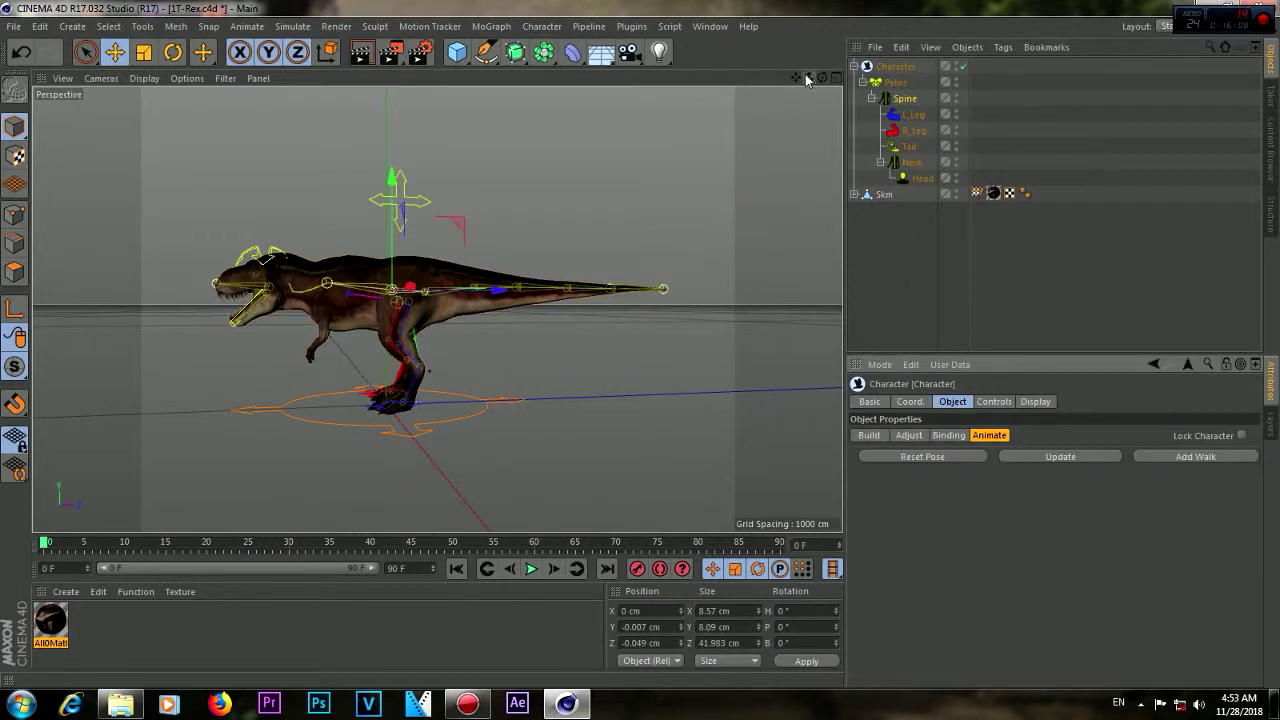
Test-move the left leg and rotate the head, undoing both test moves
drag(808, 80, 840, 90)
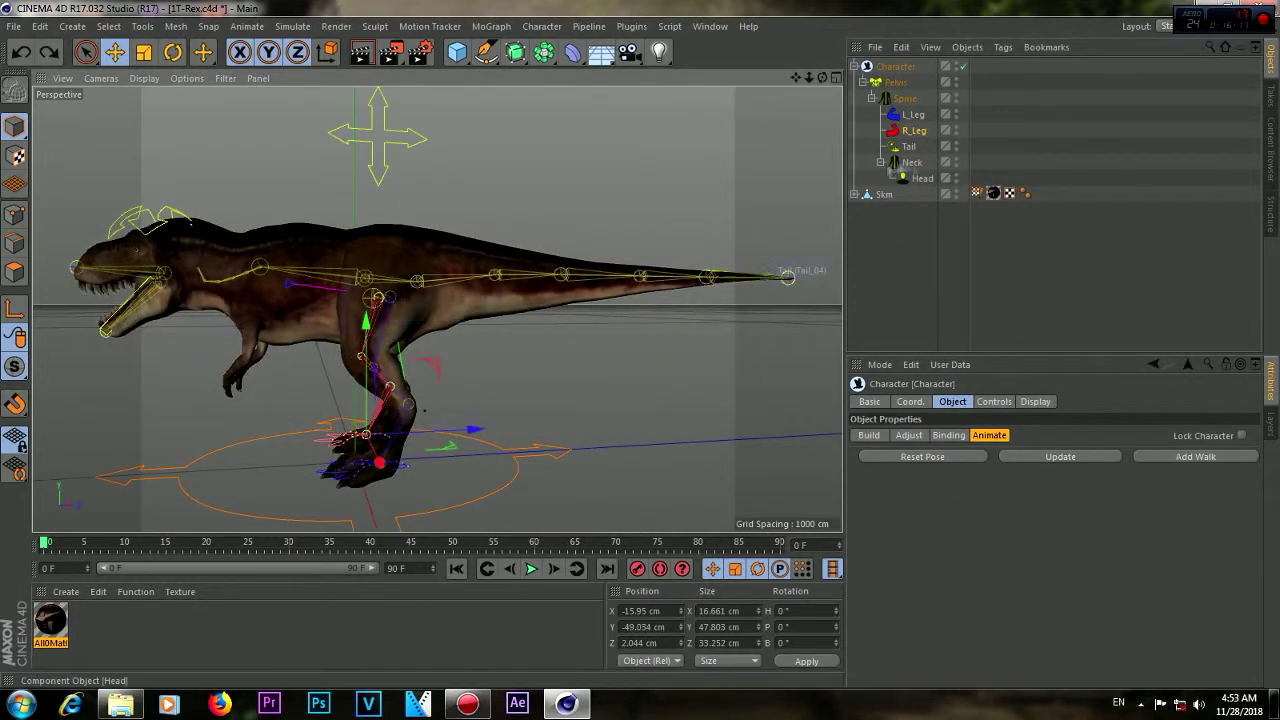
drag(395, 340, 498, 424)
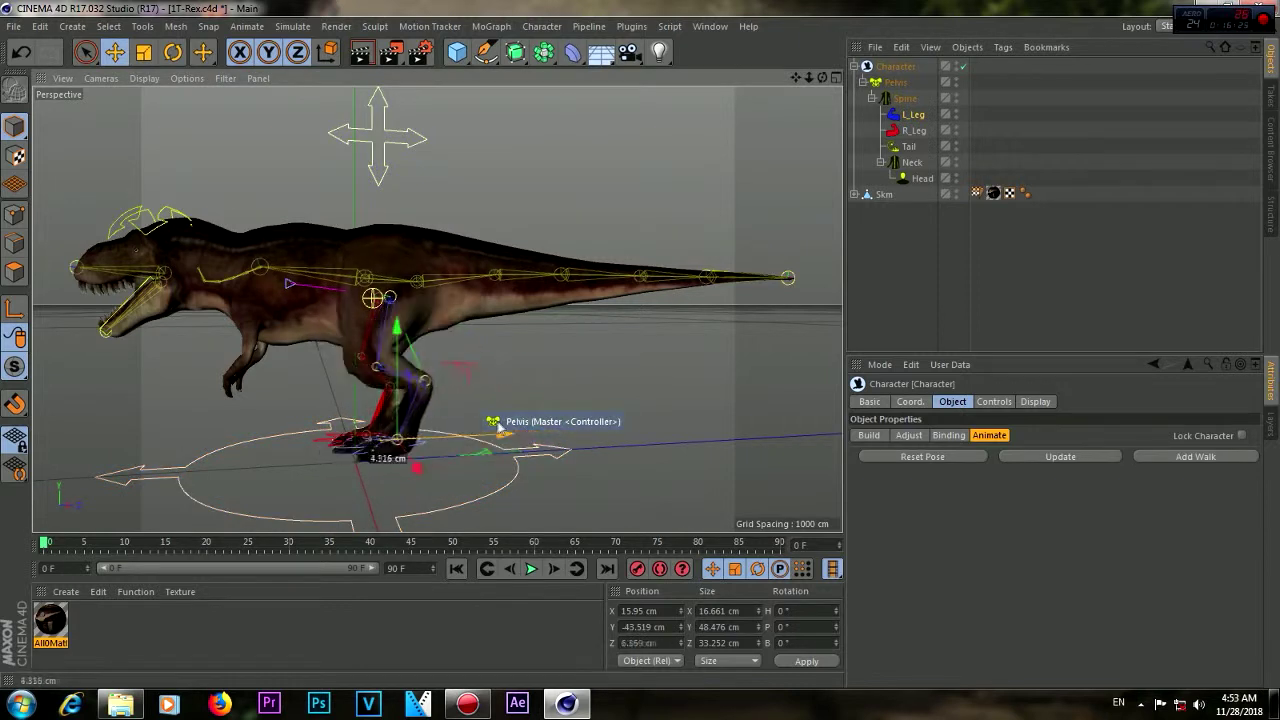
key(r)
click(162, 270)
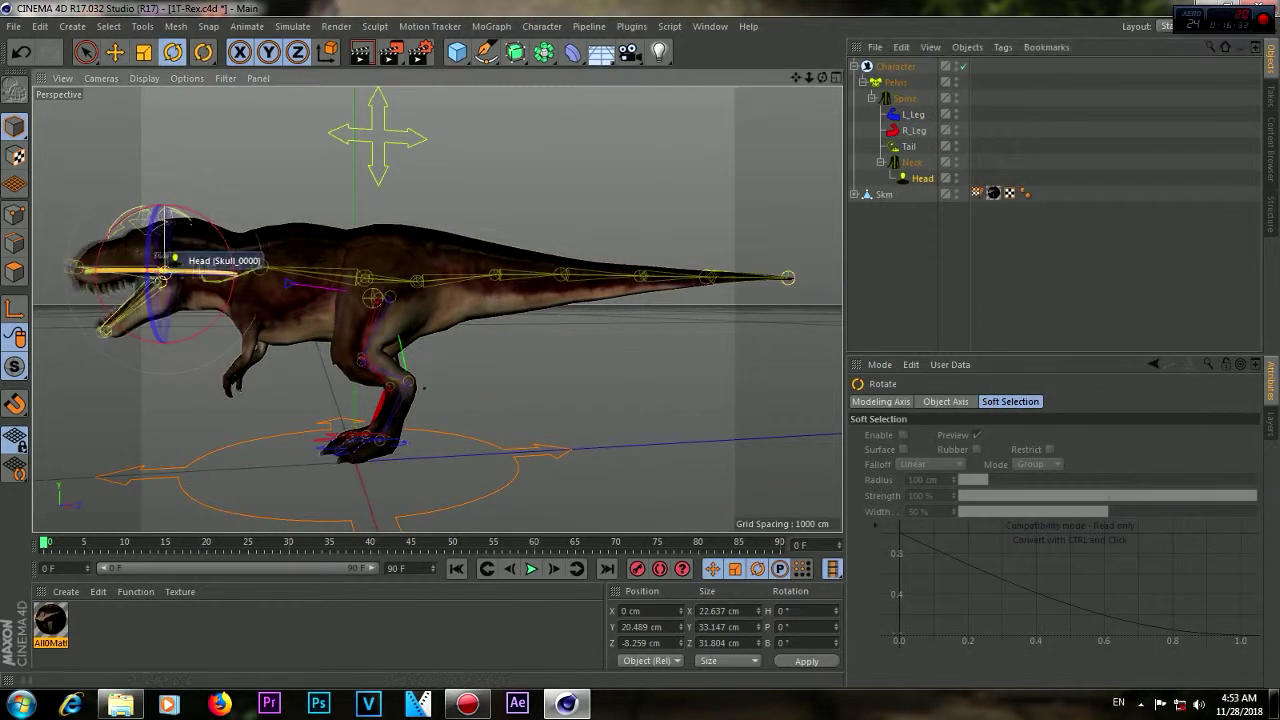
mouse_move(162, 270)
mouse_down()
mouse_move(98, 257)
mouse_move(471, 323)
mouse_up()
key(ctrl+z)
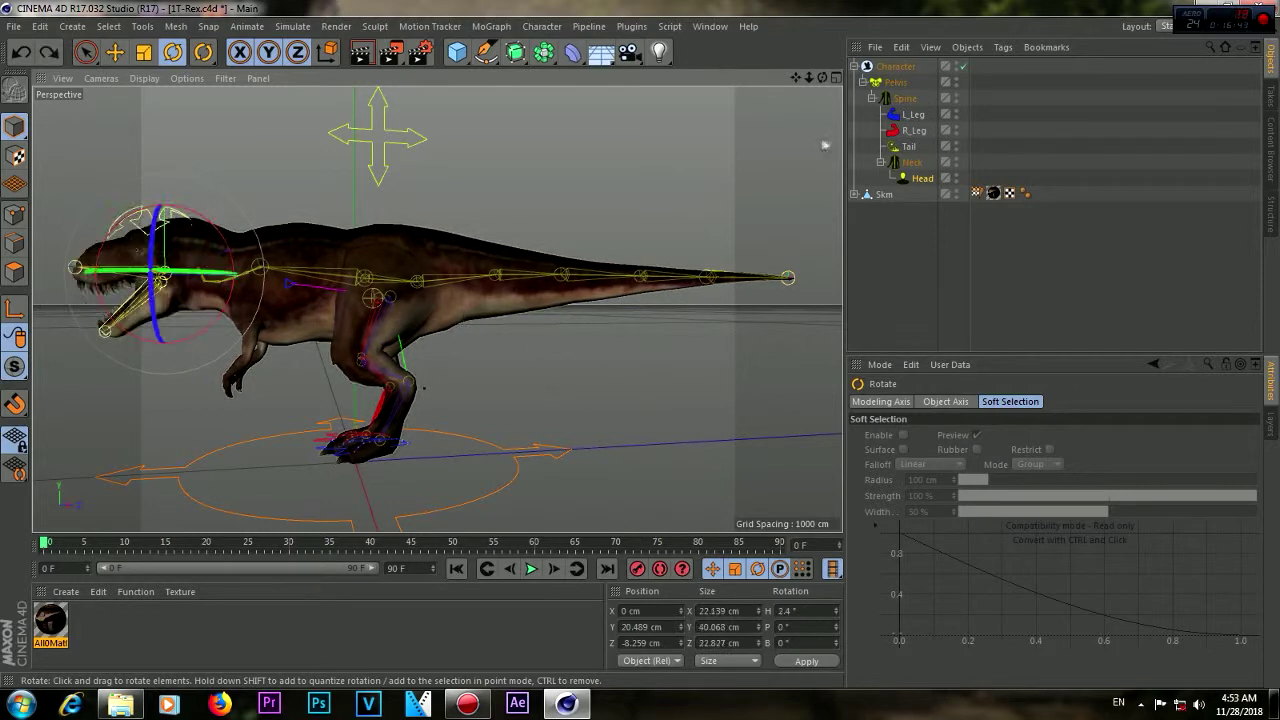
Activate the Weight Tool with L_Leg selected, showing its blue weights close up on the thigh
alt+drag(825, 146, 825, 170)
click(541, 26)
click(570, 234)
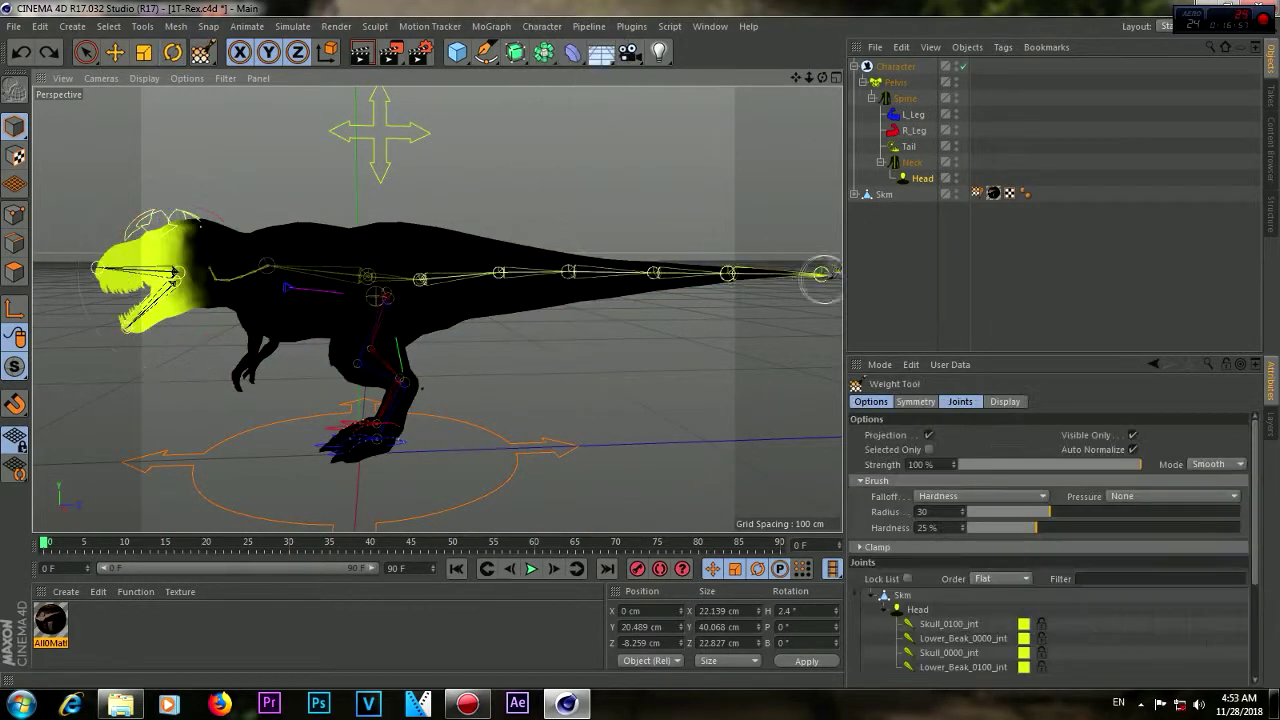
click(913, 115)
alt+drag(400, 300, 436, 309)
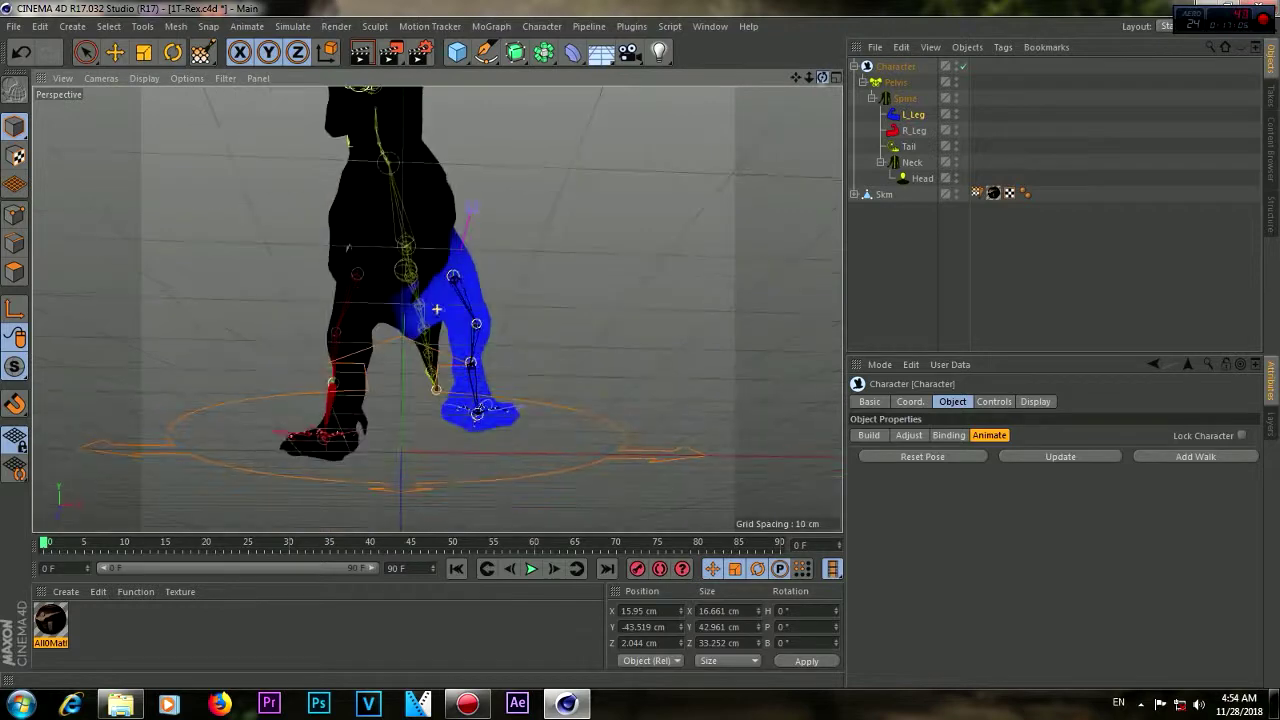
scroll(436, 309, up, 5)
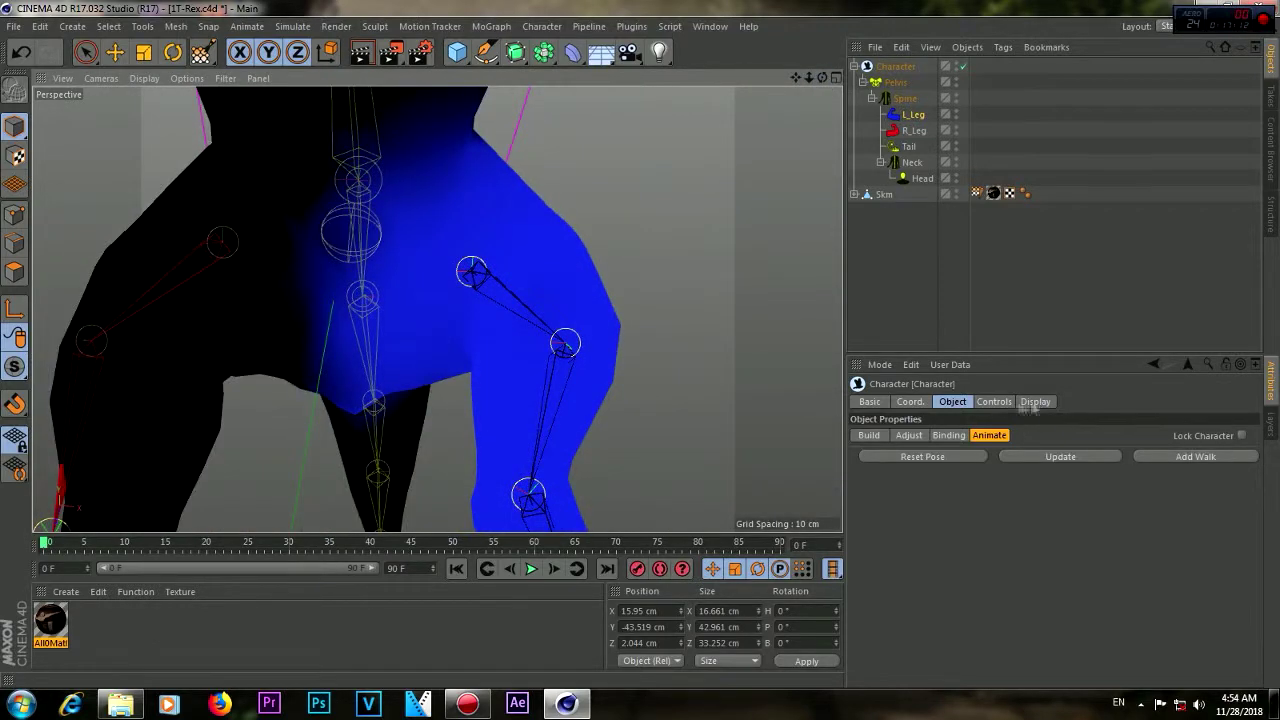
click(994, 401)
click(952, 401)
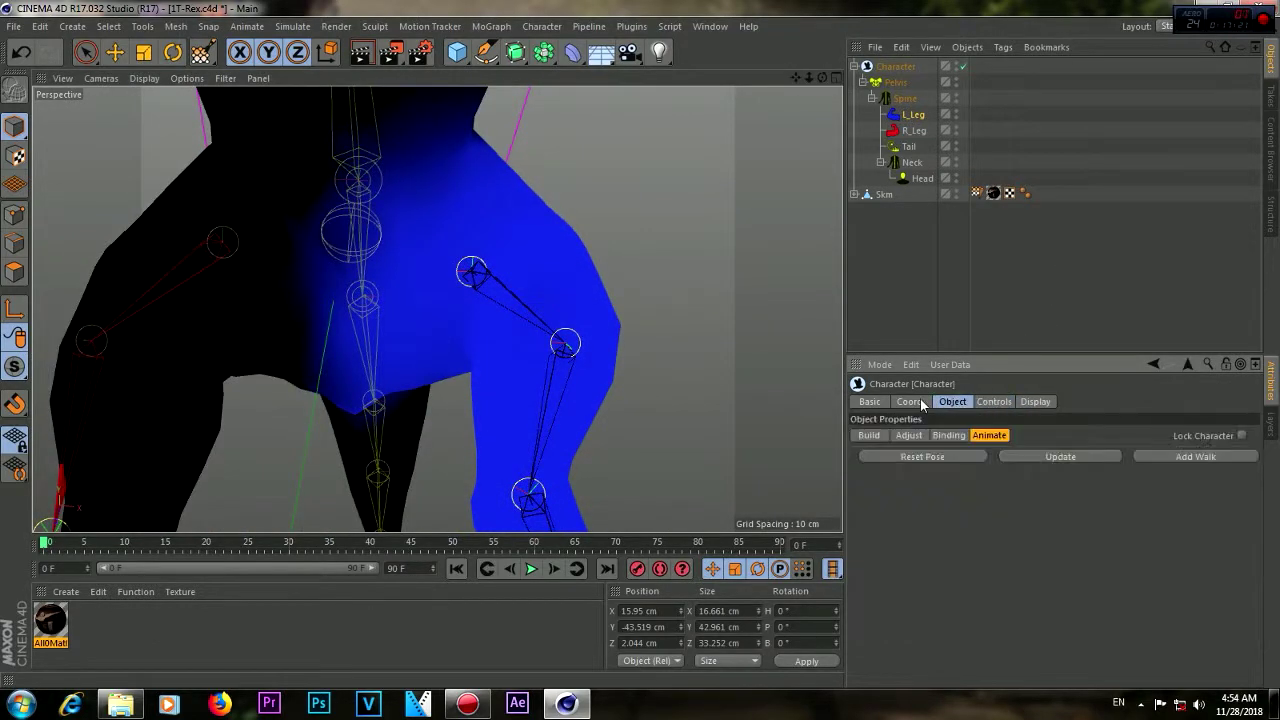
click(541, 26)
click(560, 140)
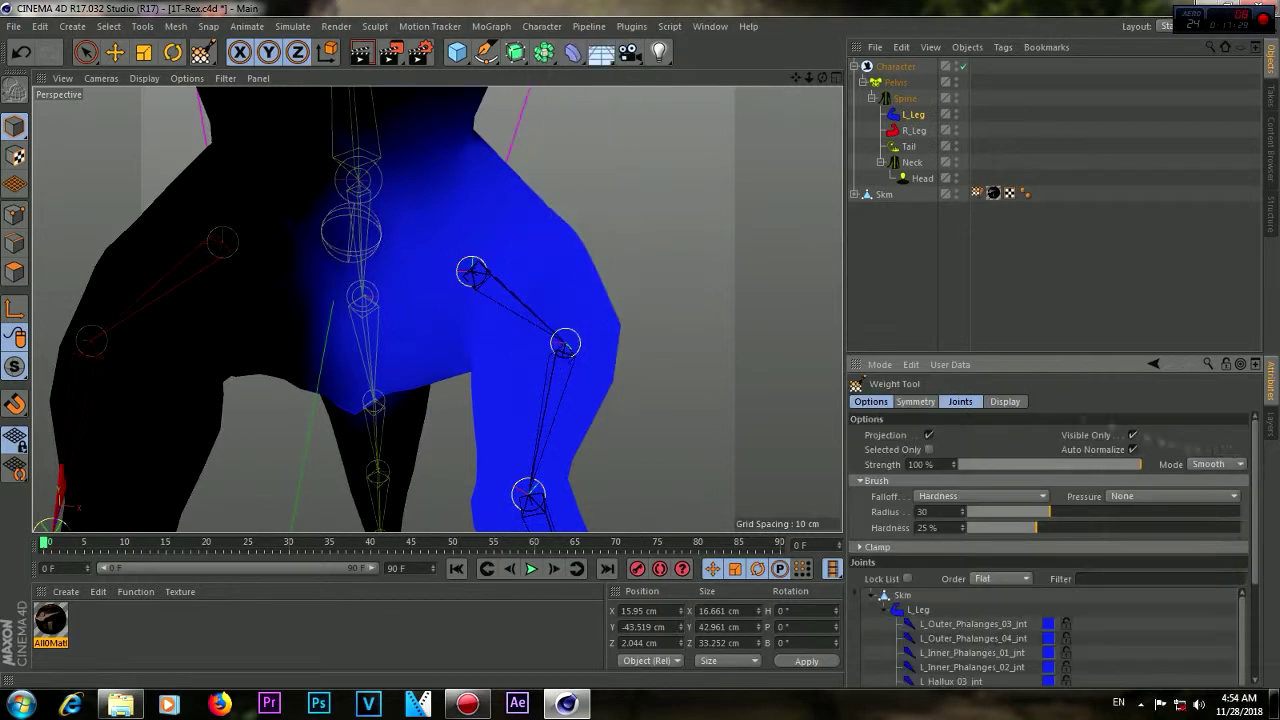
Set the Weight Tool to Erase, radius 40, and erase L_Leg weights from the pelvis and spine
click(1238, 464)
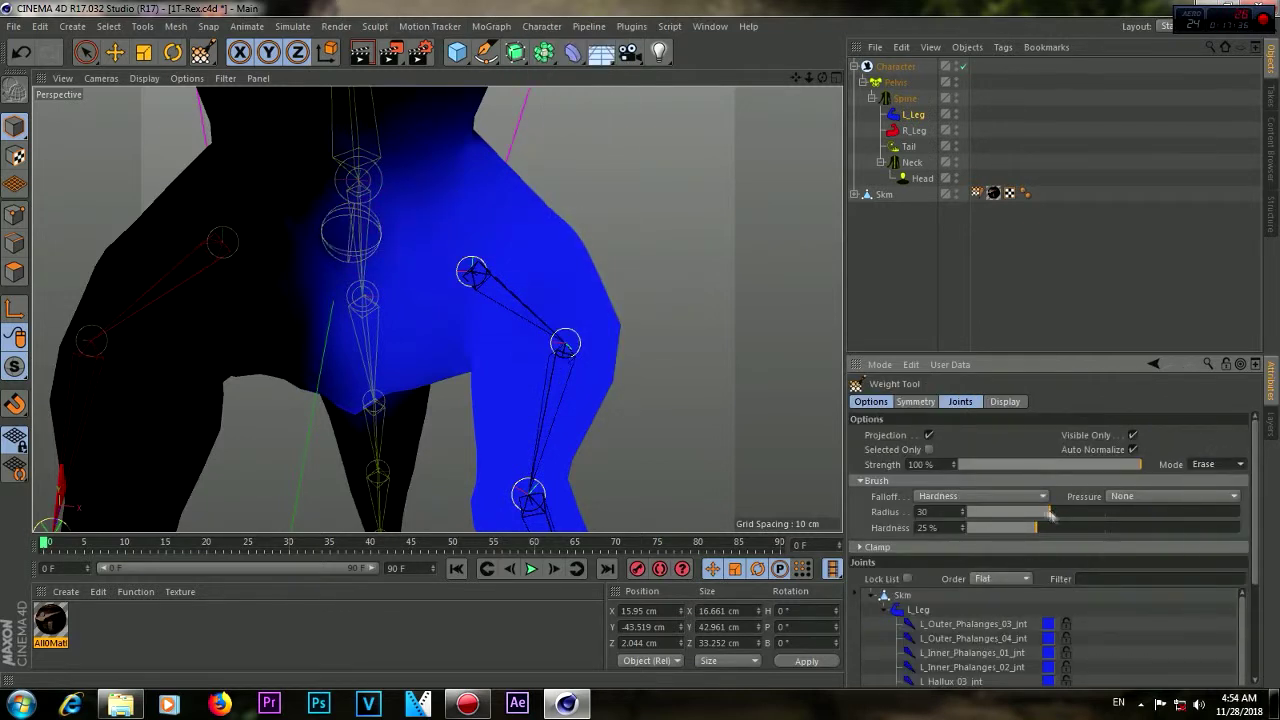
mouse_move(346, 188)
mouse_down()
mouse_move(360, 358)
mouse_move(414, 129)
mouse_move(400, 171)
mouse_move(357, 200)
mouse_move(410, 170)
mouse_up()
drag(822, 78, 436, 309)
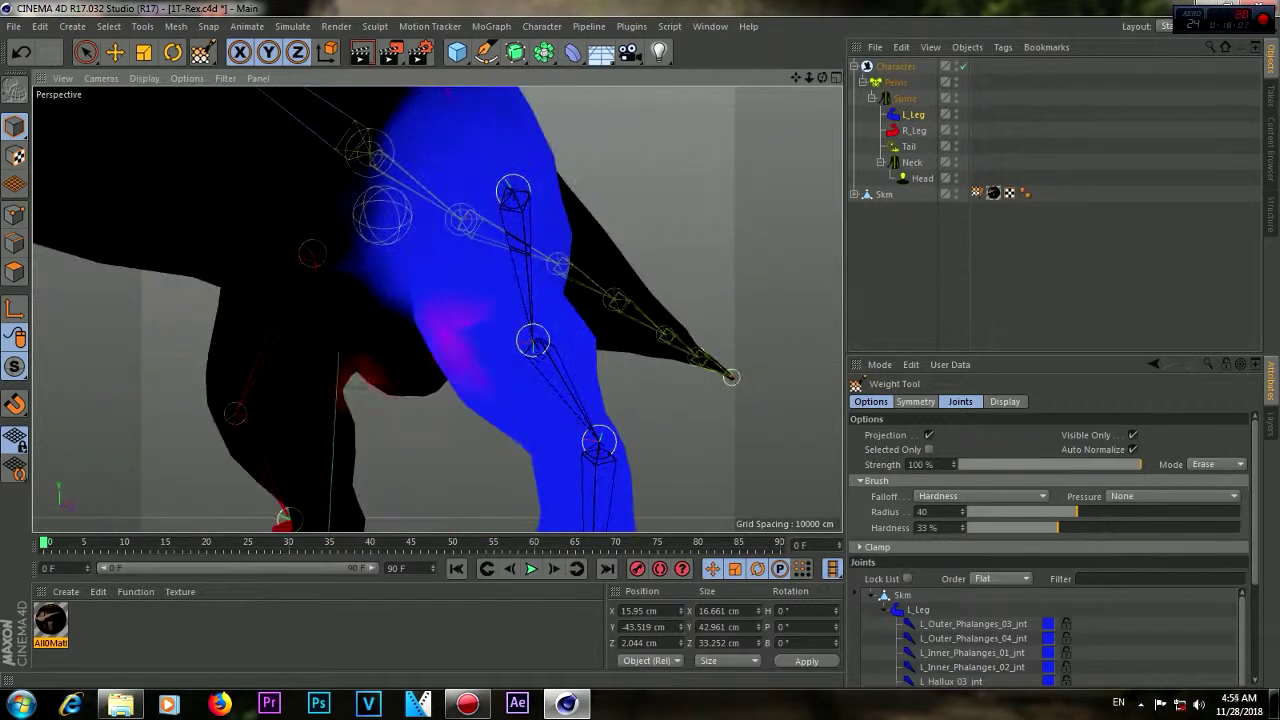
mouse_move(829, 78)
mouse_down()
mouse_move(807, 80)
mouse_move(760, 160)
mouse_up()
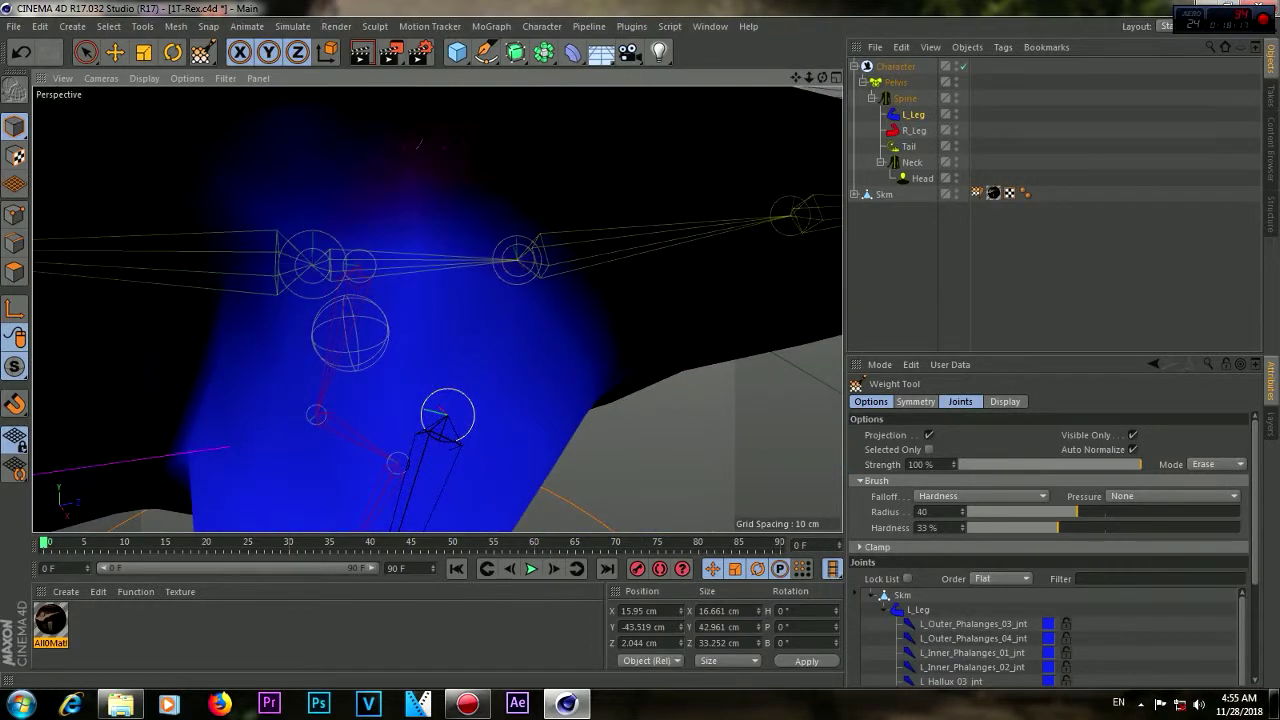
mouse_move(822, 78)
mouse_down()
mouse_move(437, 309)
mouse_move(752, 325)
mouse_up()
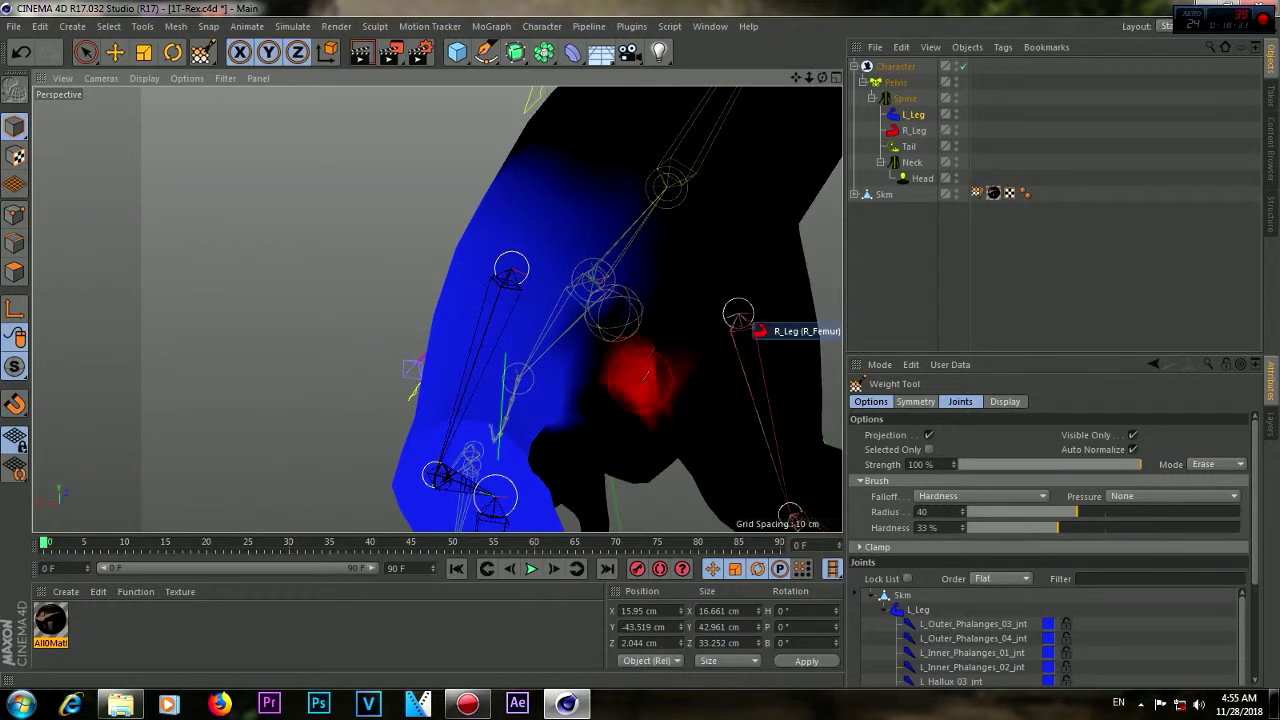
mouse_move(822, 78)
mouse_down()
mouse_move(437, 309)
mouse_move(284, 365)
mouse_up()
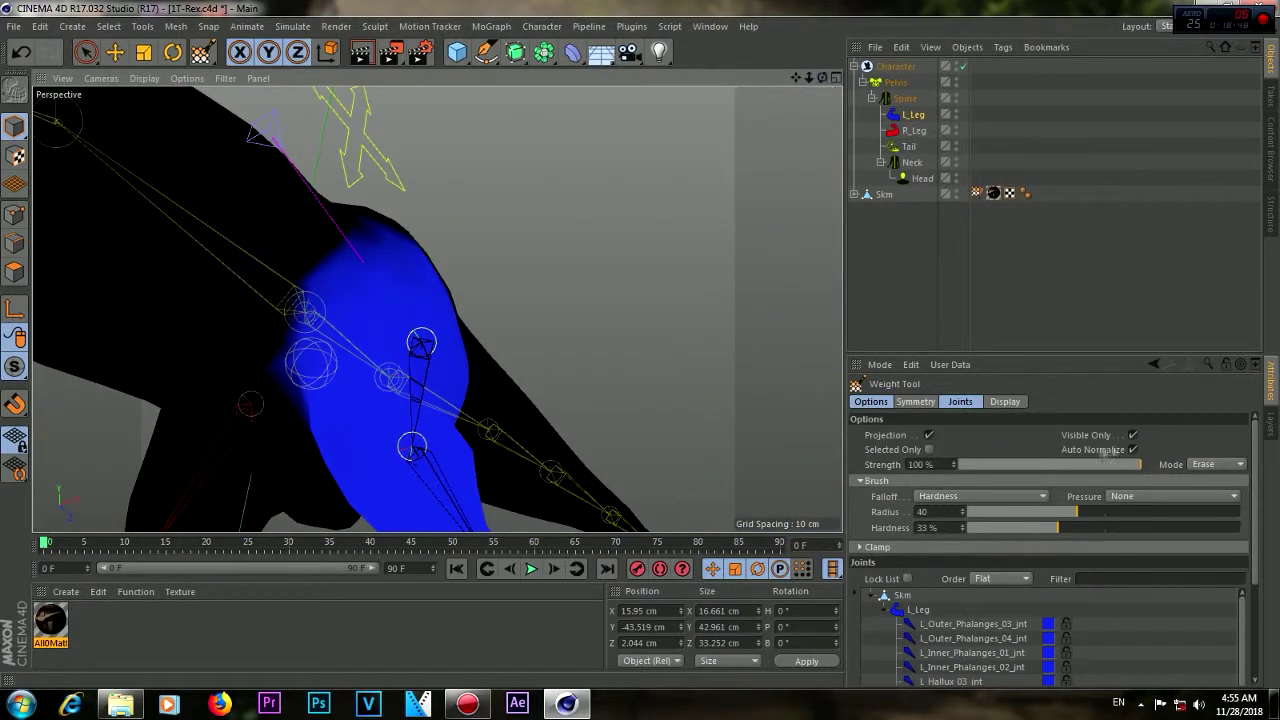
drag(1046, 512, 1077, 512)
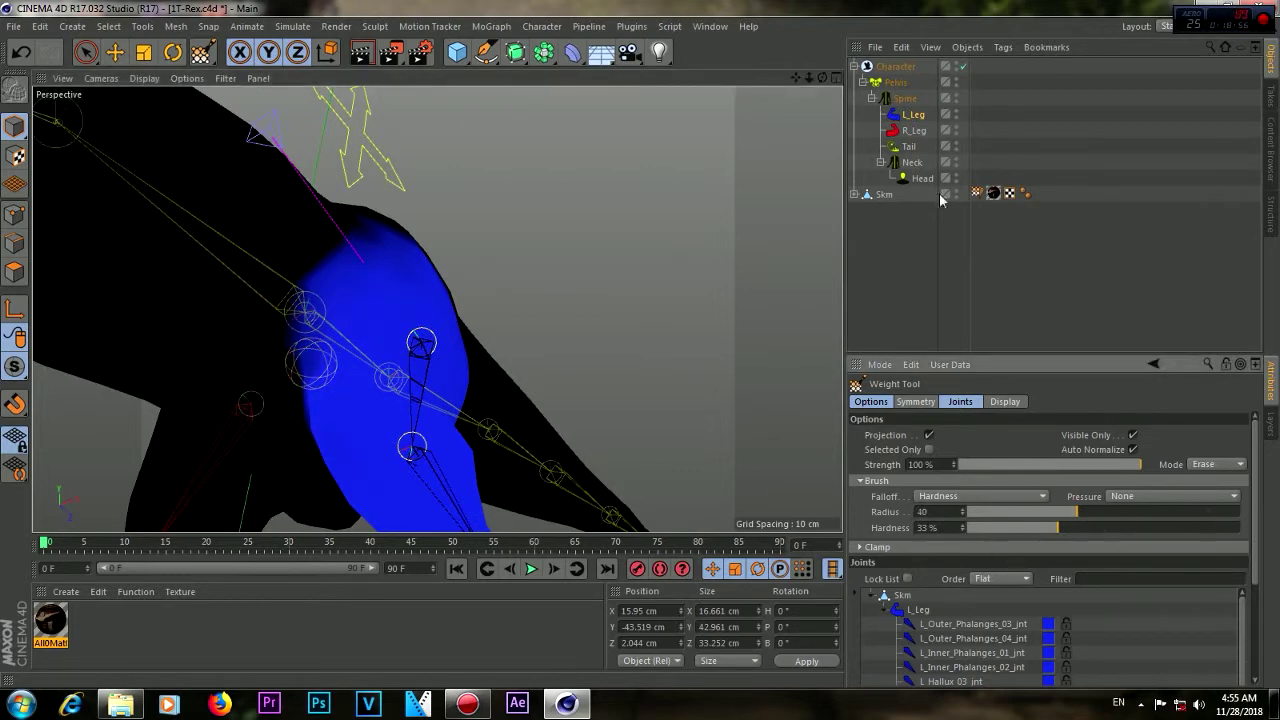
drag(805, 80, 806, 110)
scroll(430, 212, up, 5)
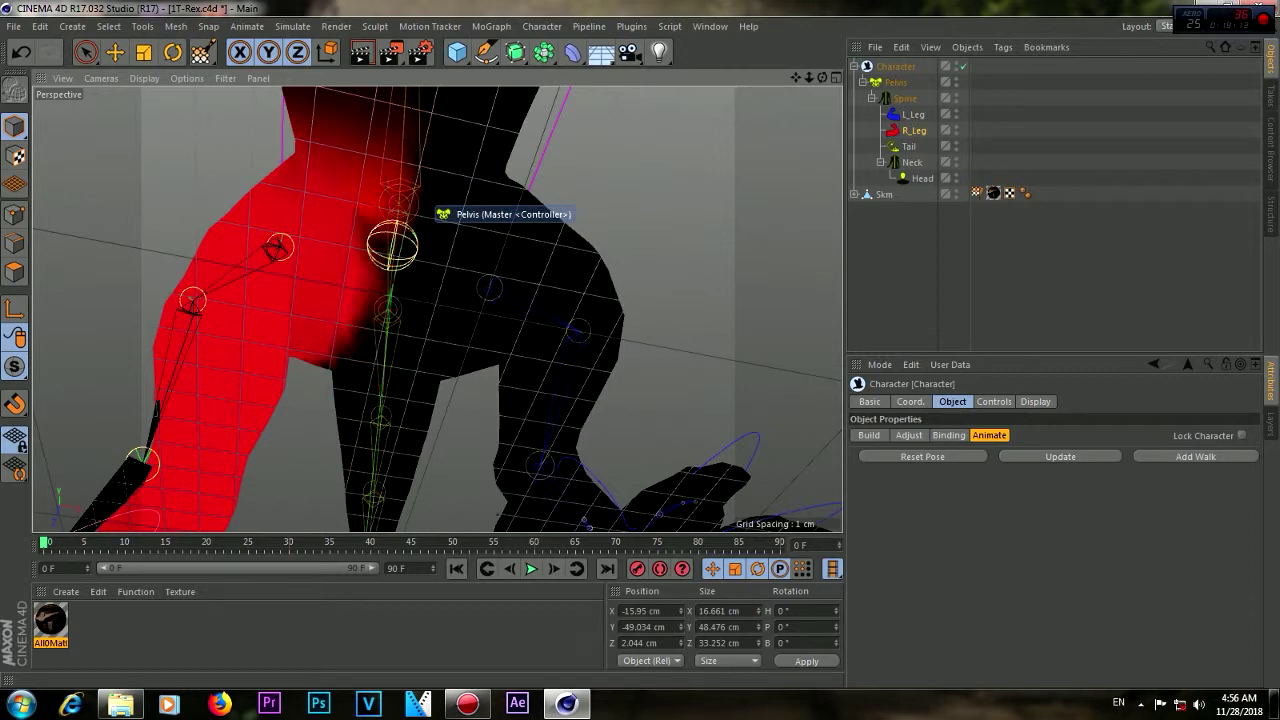
alt+drag(430, 212, 476, 227)
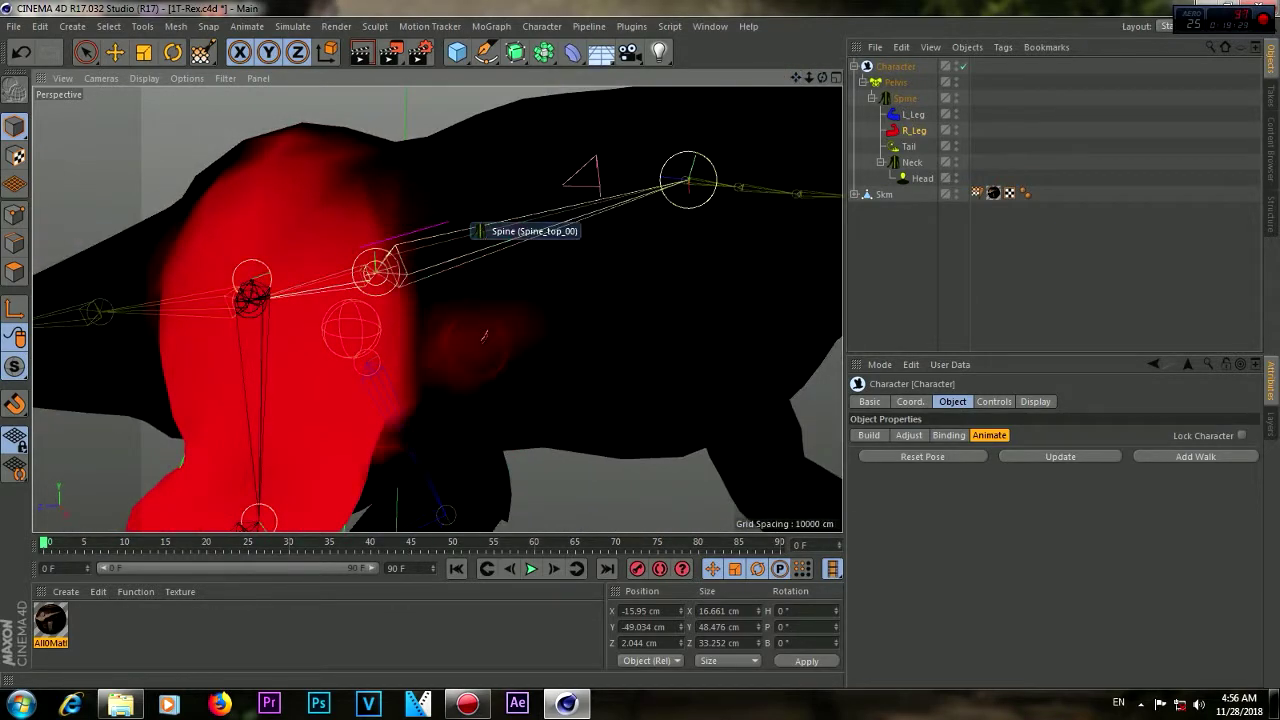
alt+drag(421, 457, 437, 309)
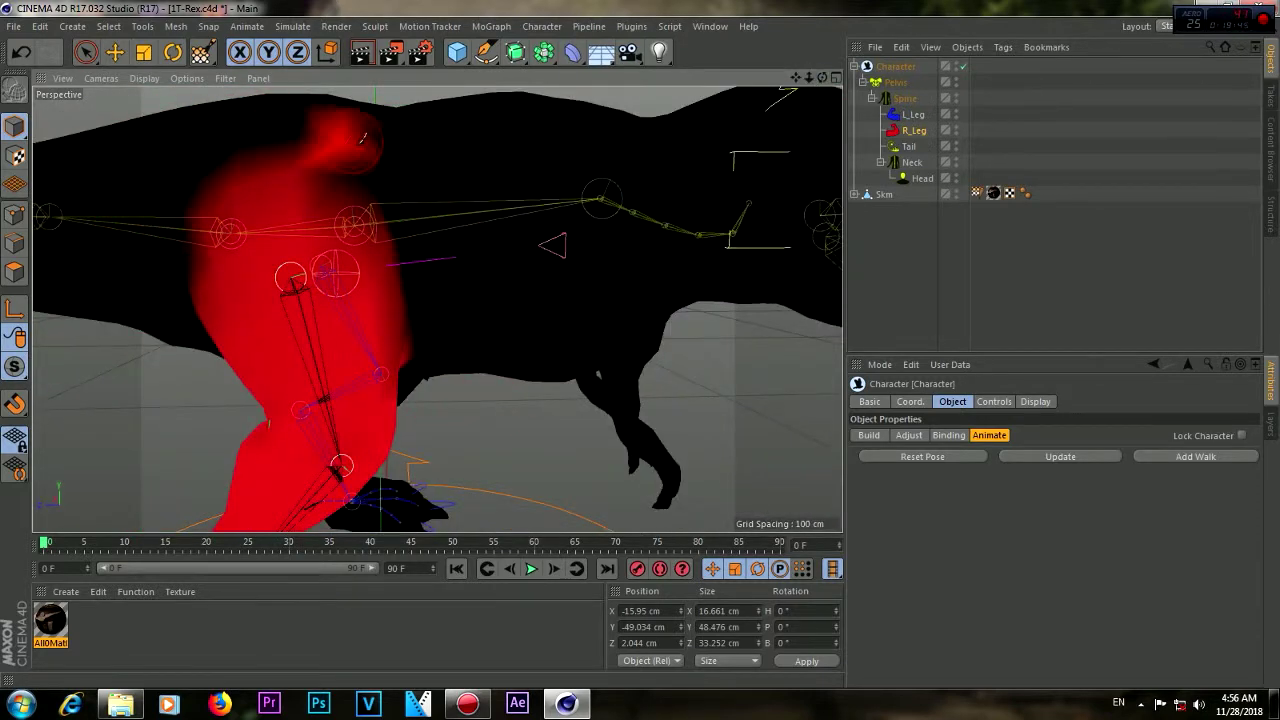
mouse_move(822, 77)
mouse_down()
mouse_move(835, 90)
mouse_move(500, 322)
mouse_up()
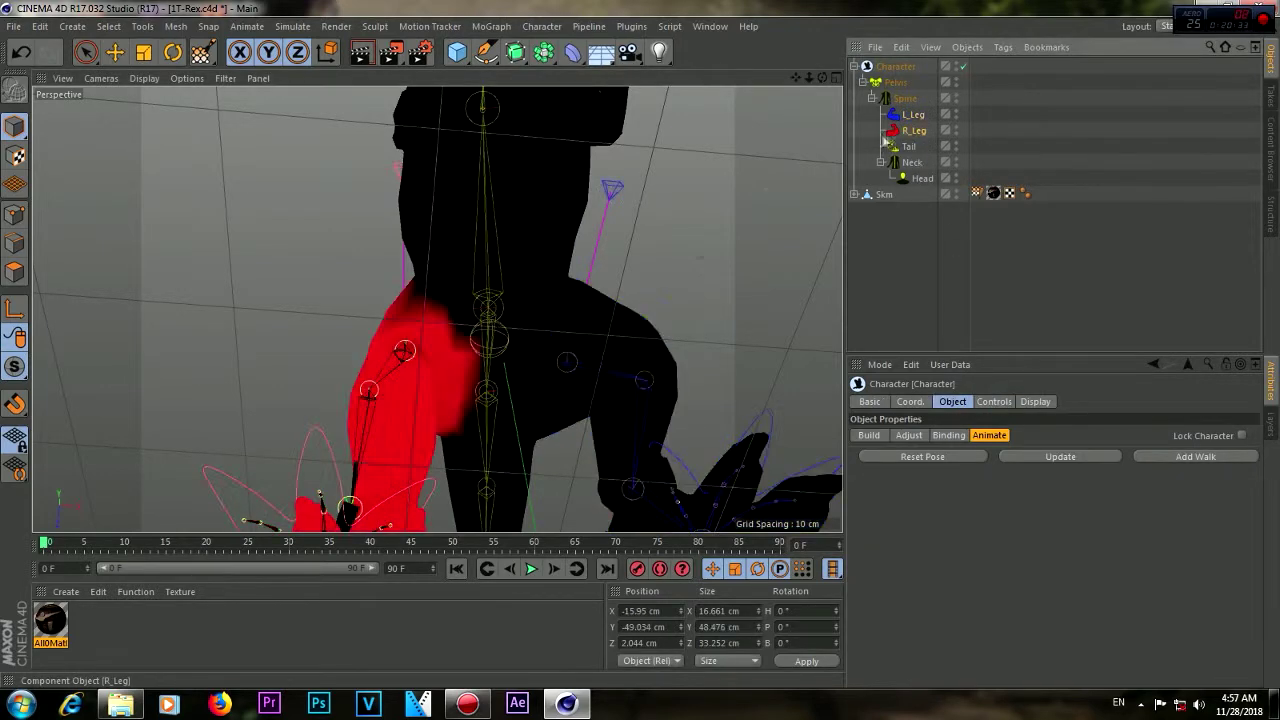
click(487, 327)
click(1035, 401)
click(994, 401)
Reopen the Weight Tool for R_Leg and zoom in close on the red right-leg weights
click(952, 401)
click(541, 26)
click(598, 235)
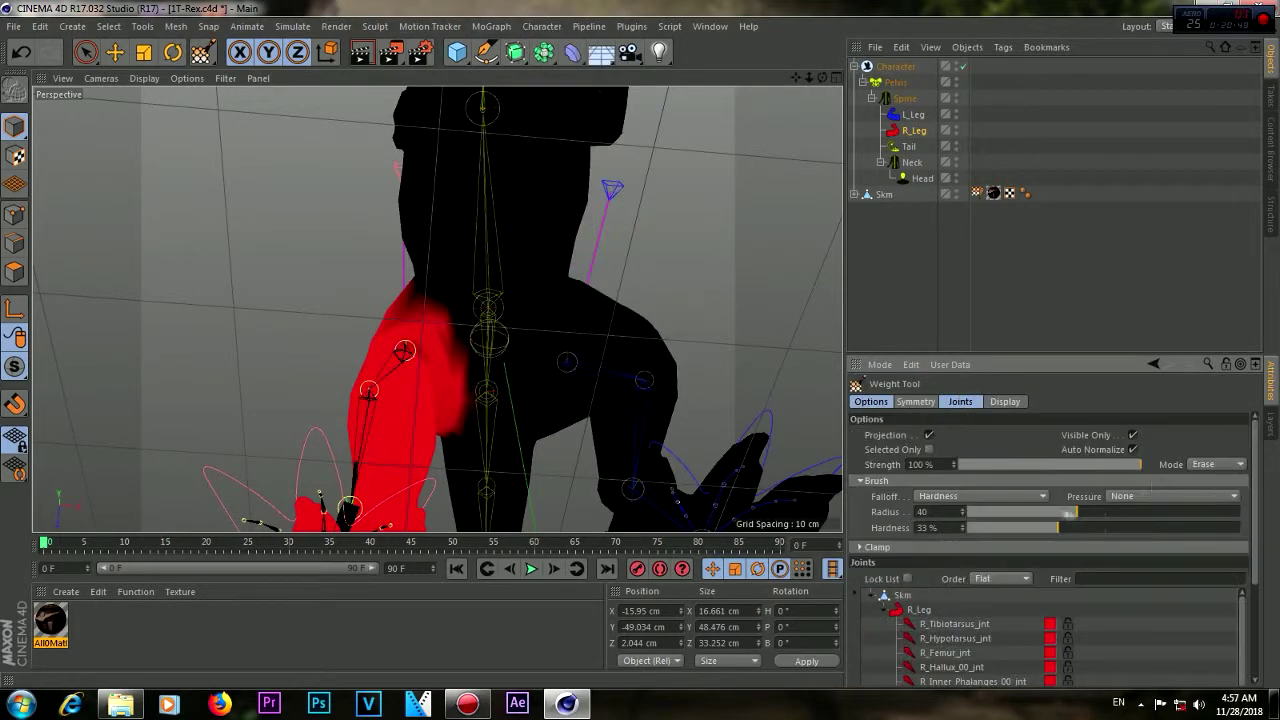
scroll(434, 303, up, 3)
scroll(475, 213, up, 2)
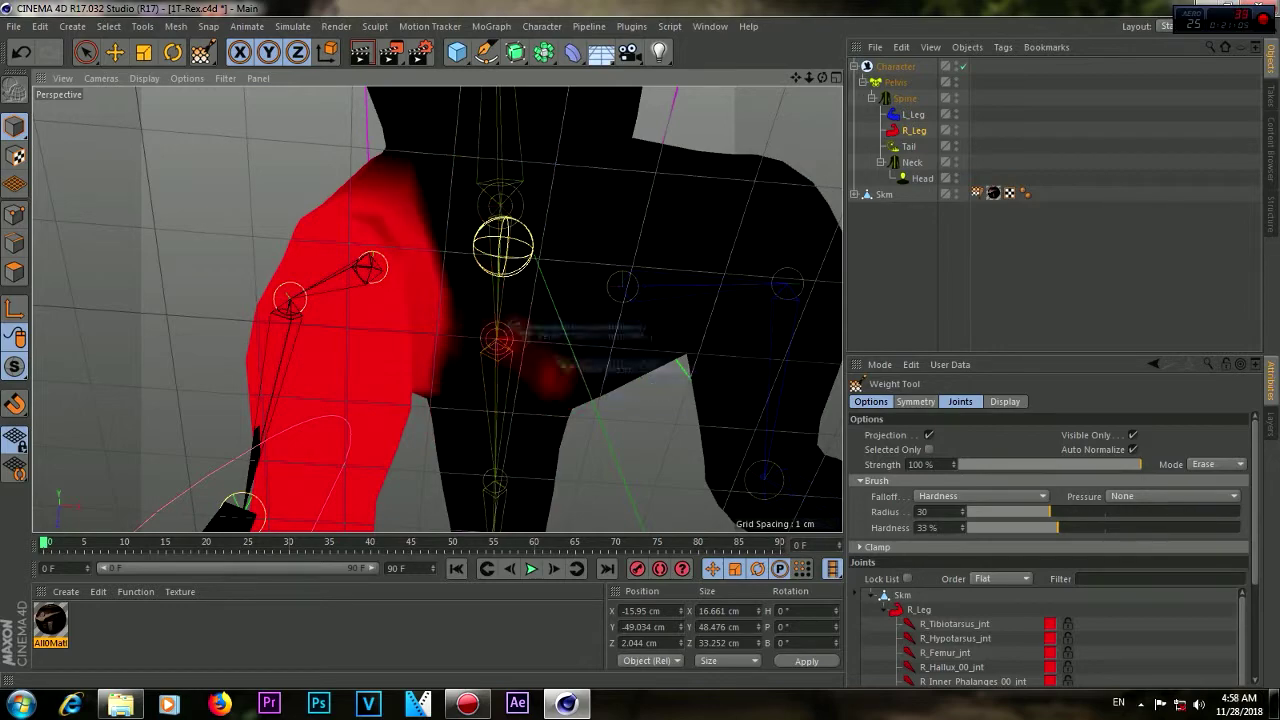
mouse_move(470, 300)
alt+mouse_down()
mouse_move(436, 309)
mouse_move(822, 80)
mouse_move(436, 309)
alt+mouse_up()
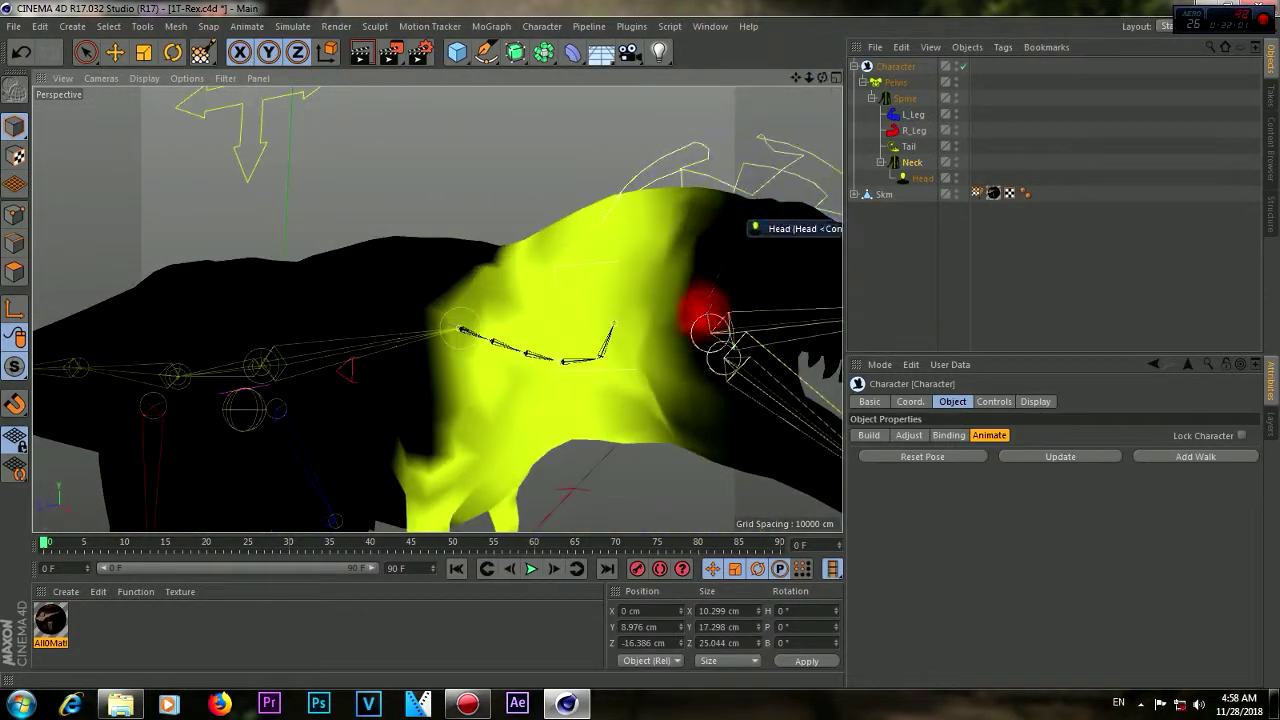
Orbit and zoom around the T-Rex to inspect the neck and head weights from both sides
drag(820, 75, 126, 166)
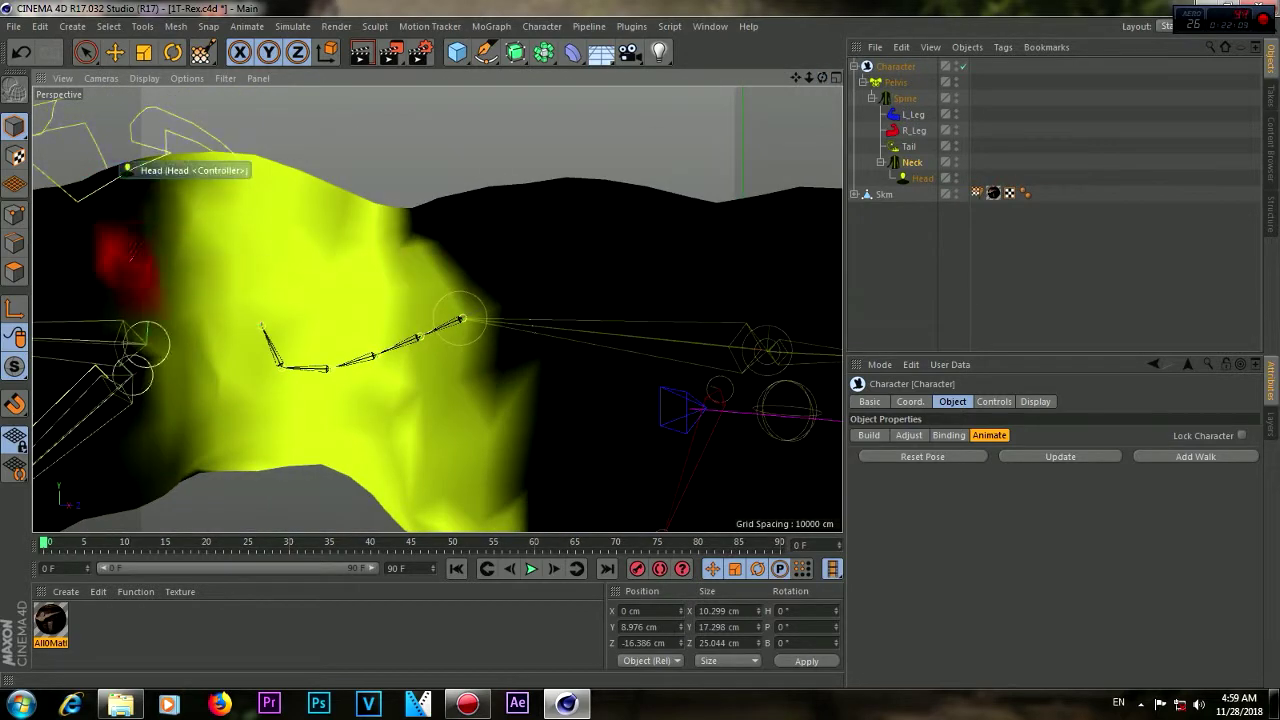
drag(808, 77, 760, 120)
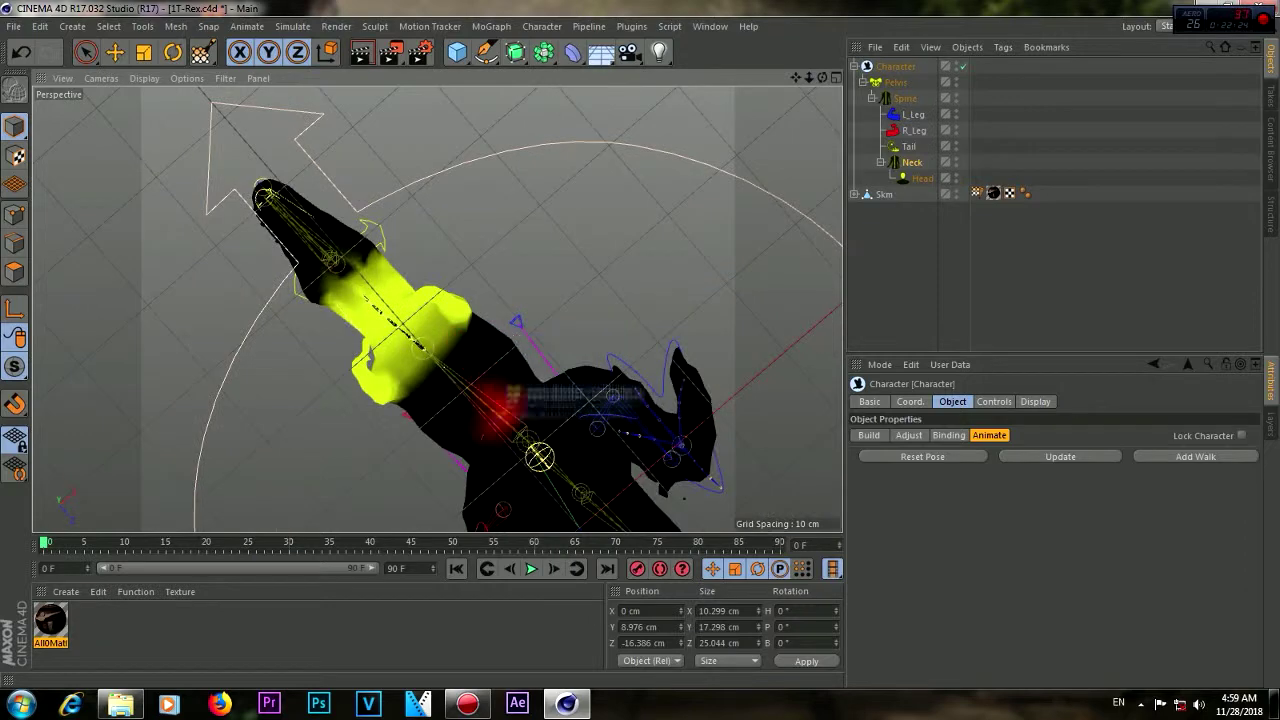
drag(822, 77, 826, 82)
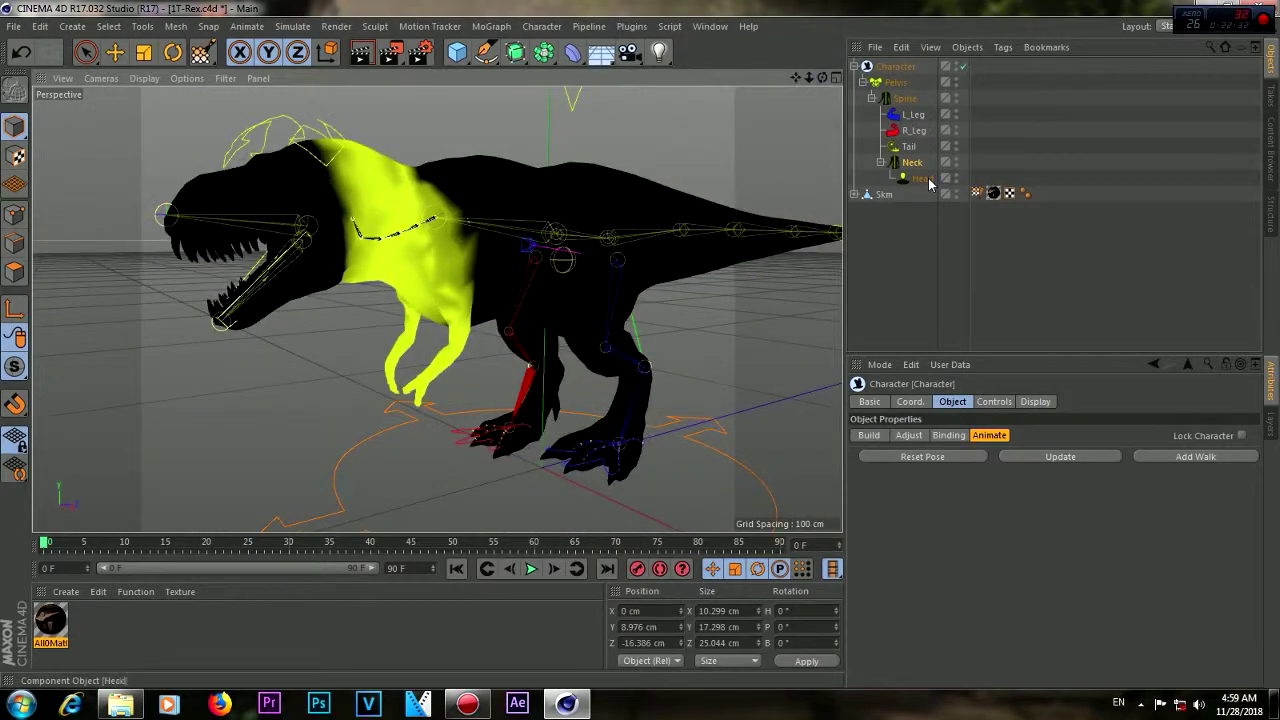
scroll(378, 175, up, 3)
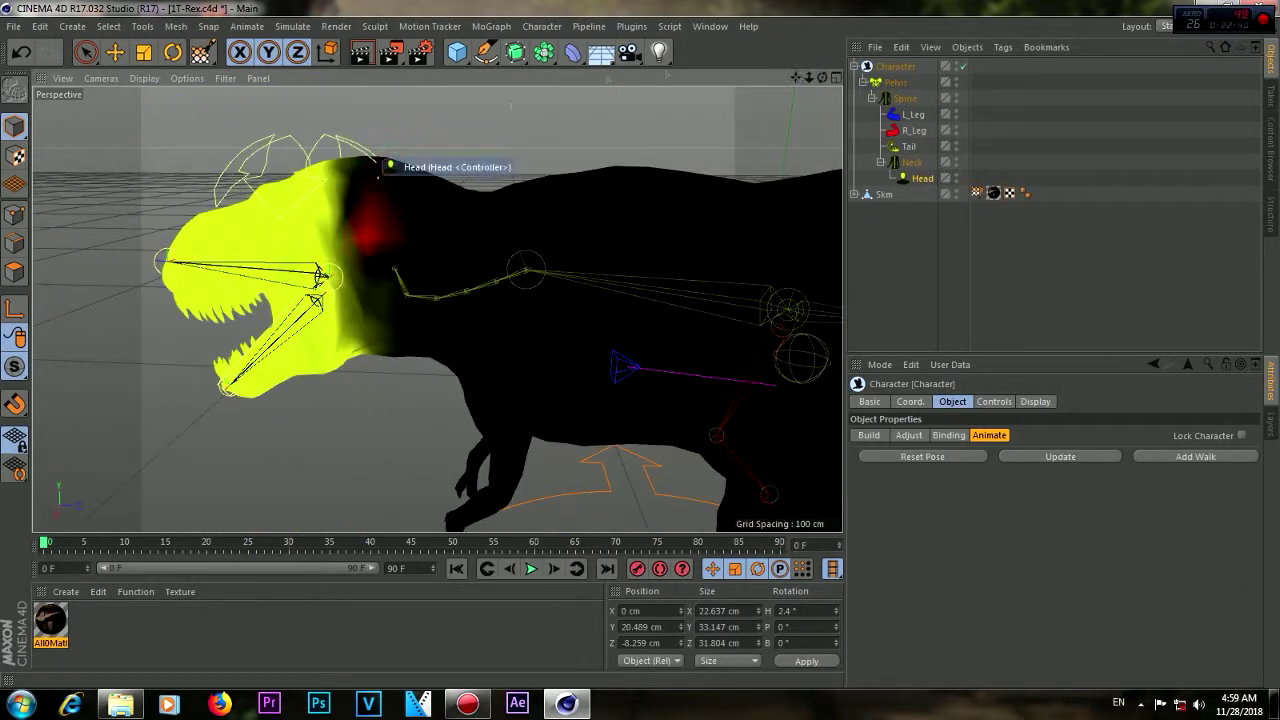
drag(815, 84, 760, 90)
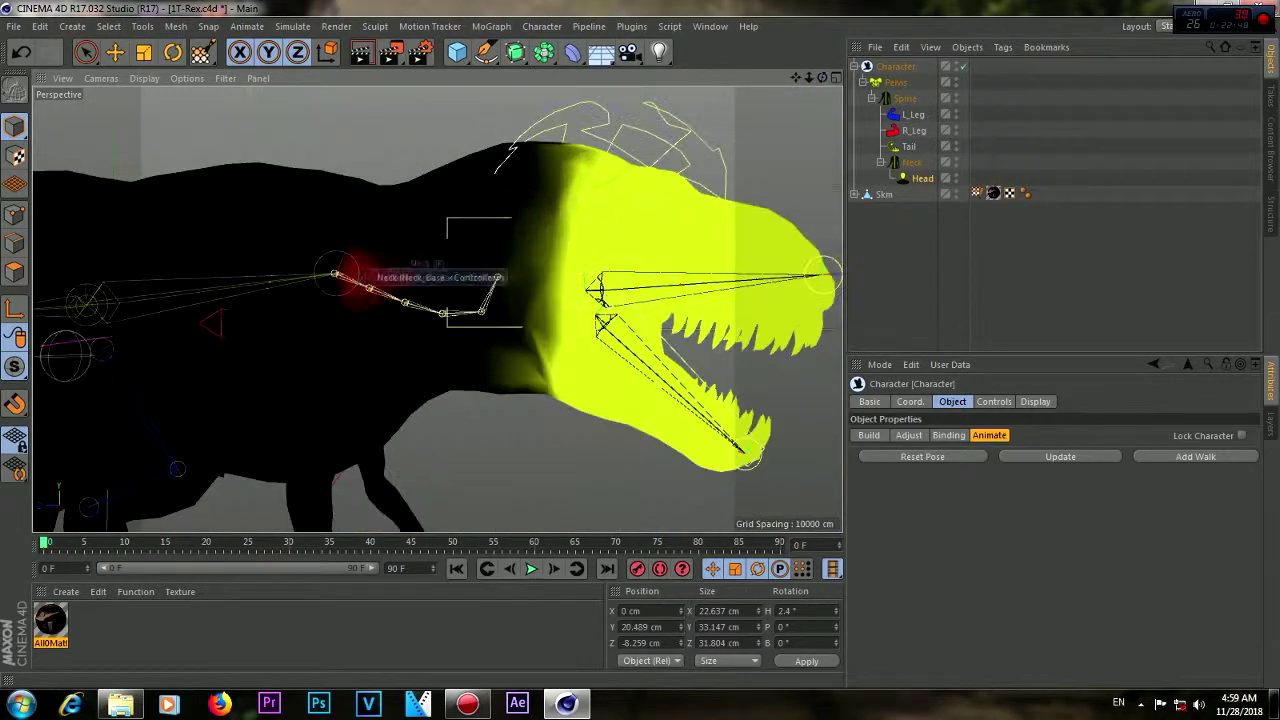
mouse_move(809, 77)
mouse_down()
mouse_move(790, 95)
mouse_move(822, 80)
mouse_move(760, 100)
mouse_up()
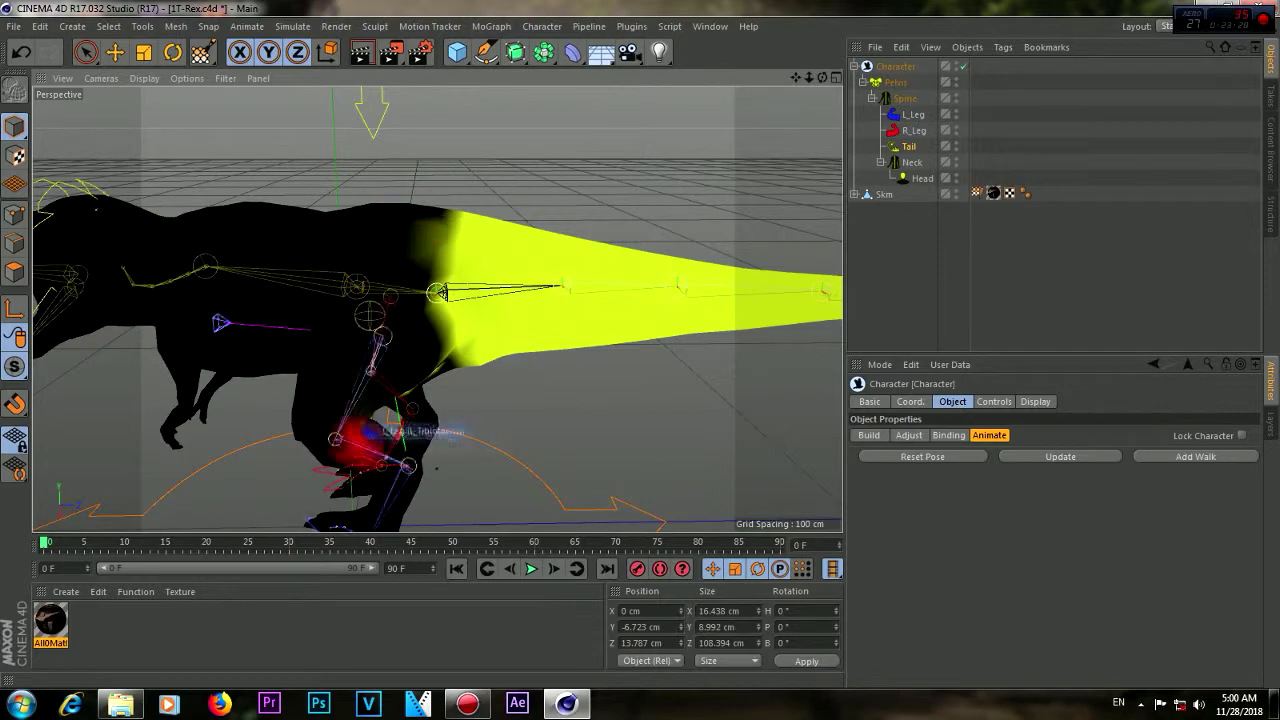
drag(822, 77, 813, 83)
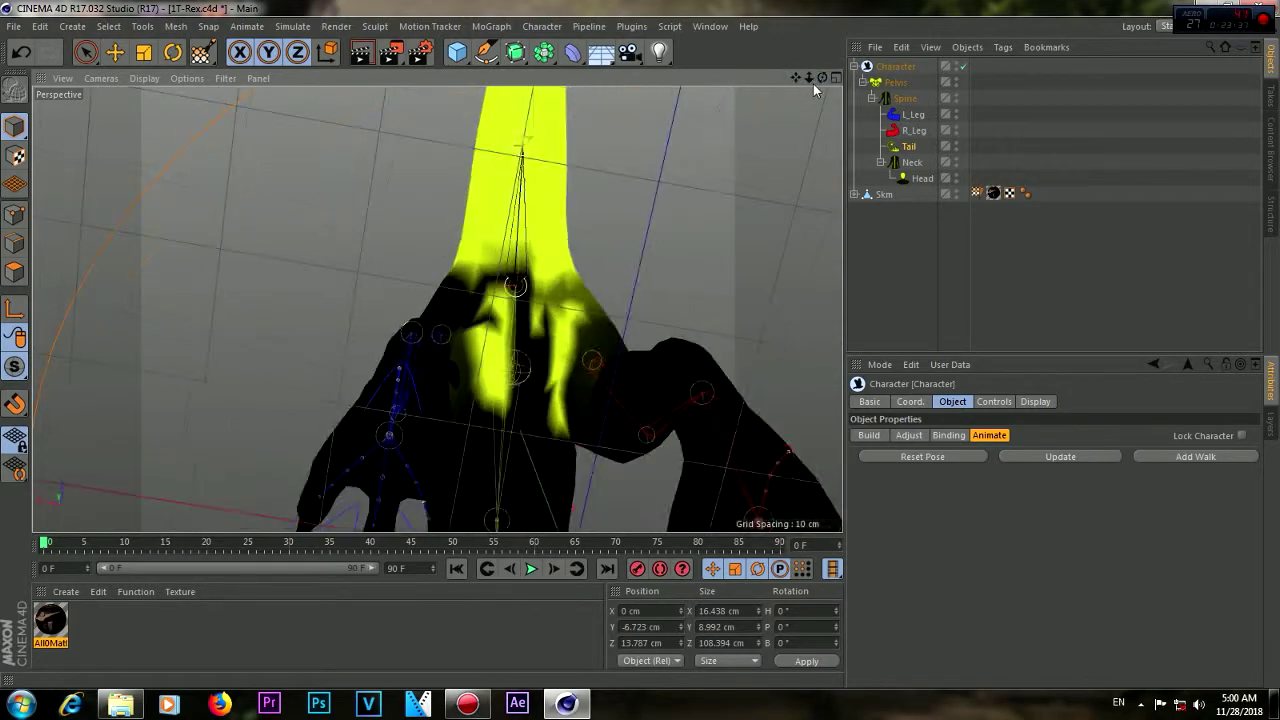
drag(437, 310, 268, 302)
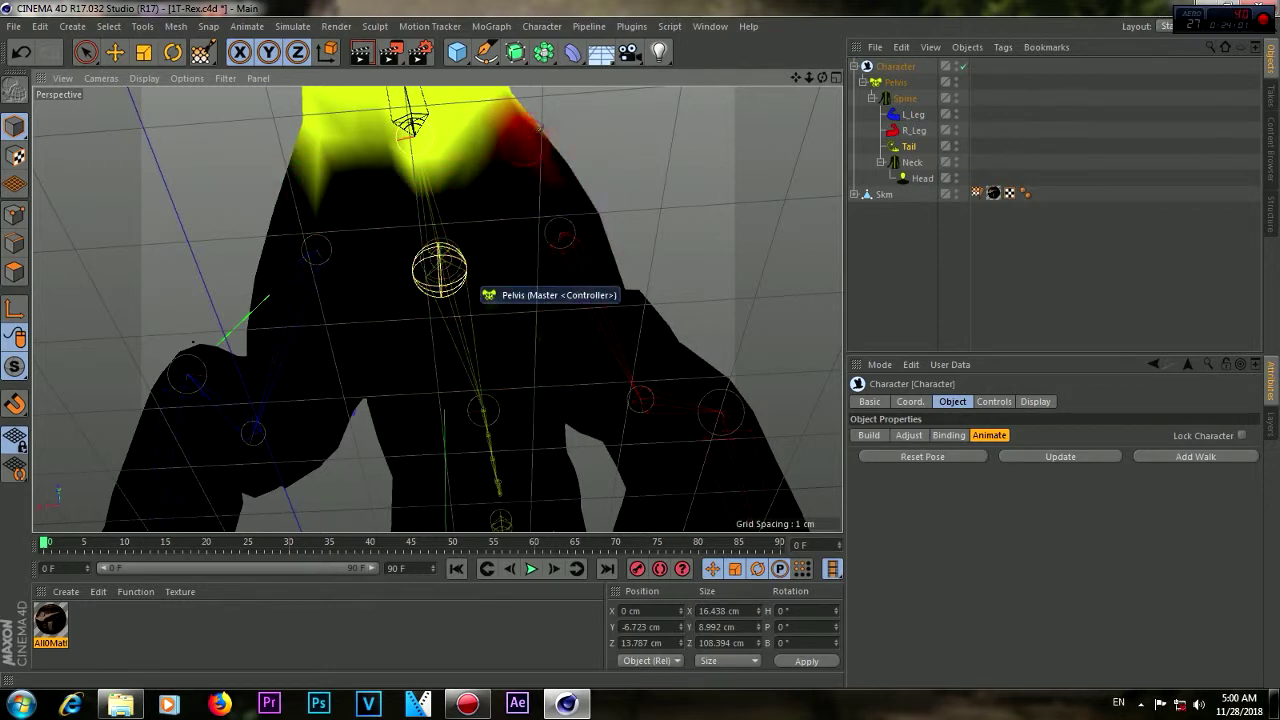
key(ctrl+shift+z)
key(ctrl+shift+z)
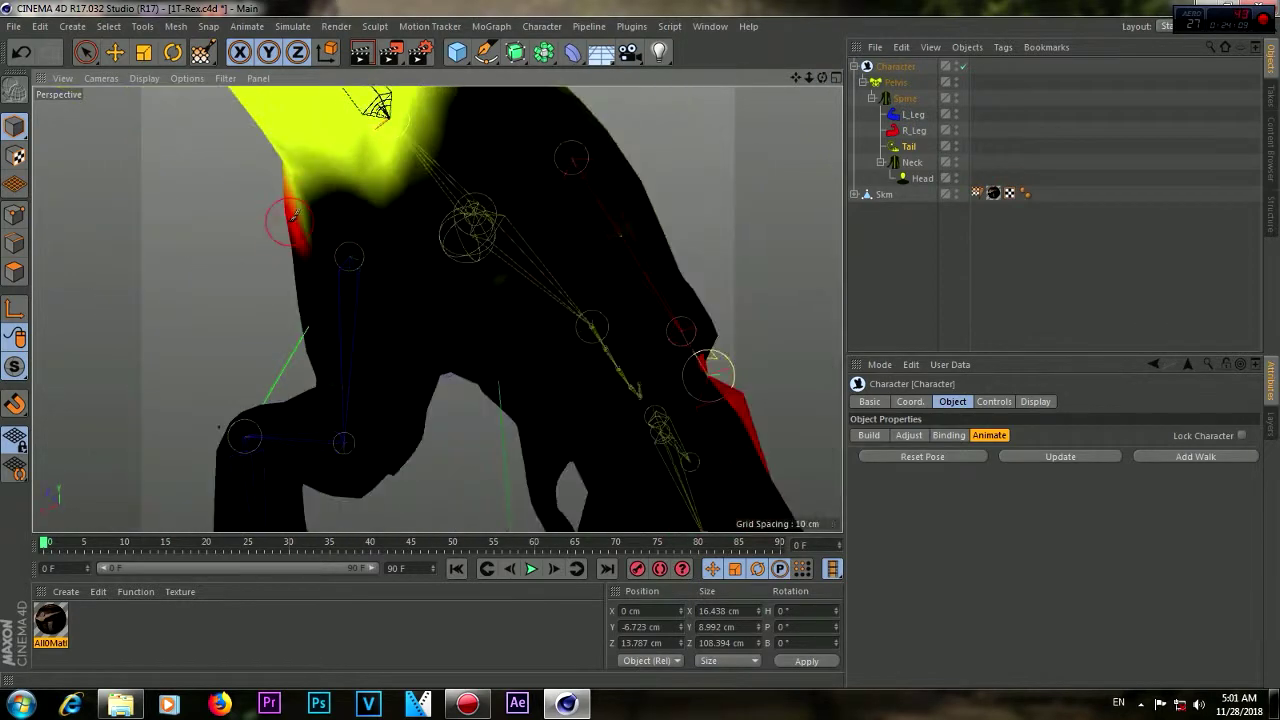
key(ctrl+shift+z)
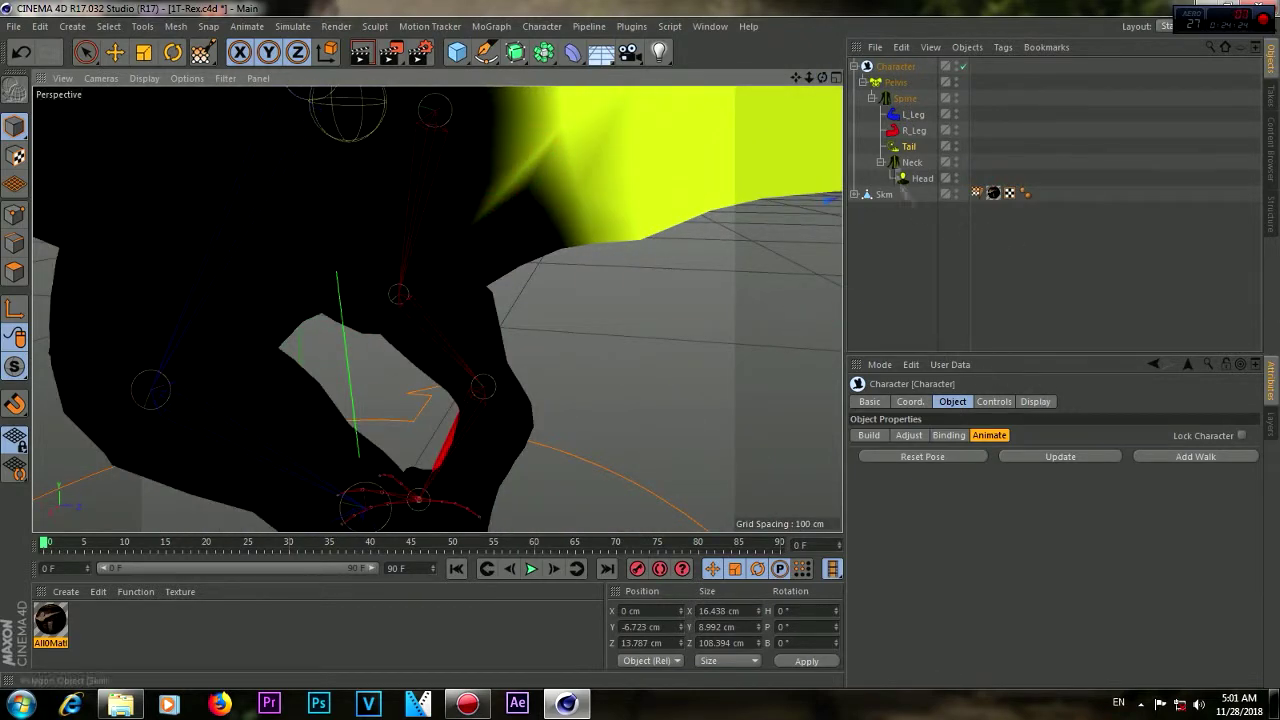
key(ctrl+shift+z)
key(ctrl+shift+z)
key(ctrl+shift+z)
key(ctrl+shift+z)
key(ctrl+shift+z)
key(ctrl+shift+z)
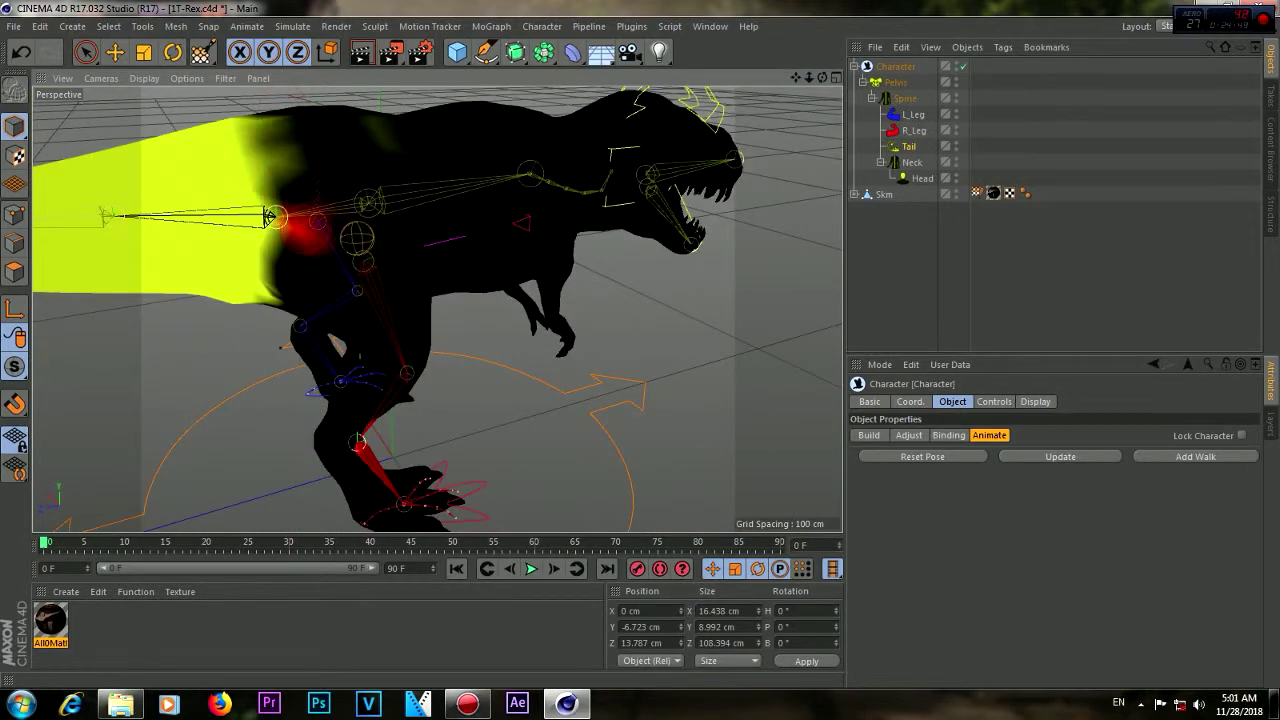
key(ctrl+shift+z)
key(ctrl+shift+z)
key(ctrl+shift+z)
key(ctrl+shift+z)
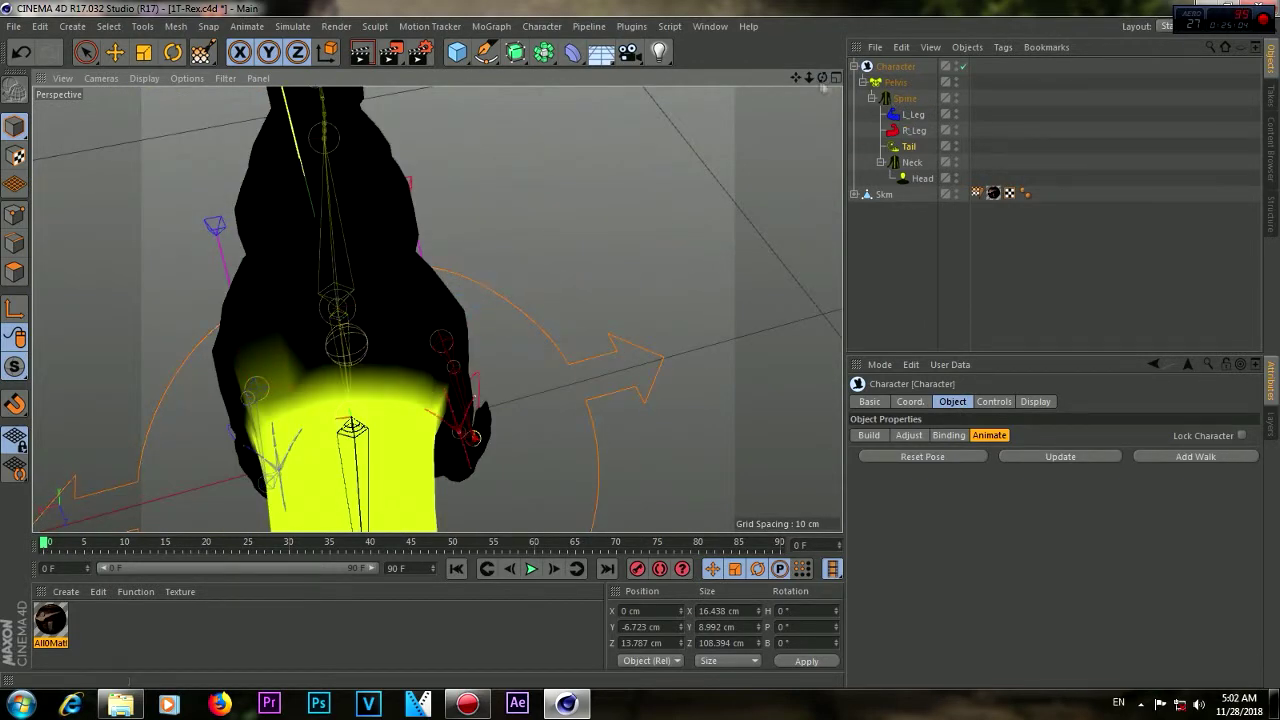
key(ctrl+shift+z)
key(ctrl+shift+z)
key(ctrl+shift+z)
key(ctrl+shift+z)
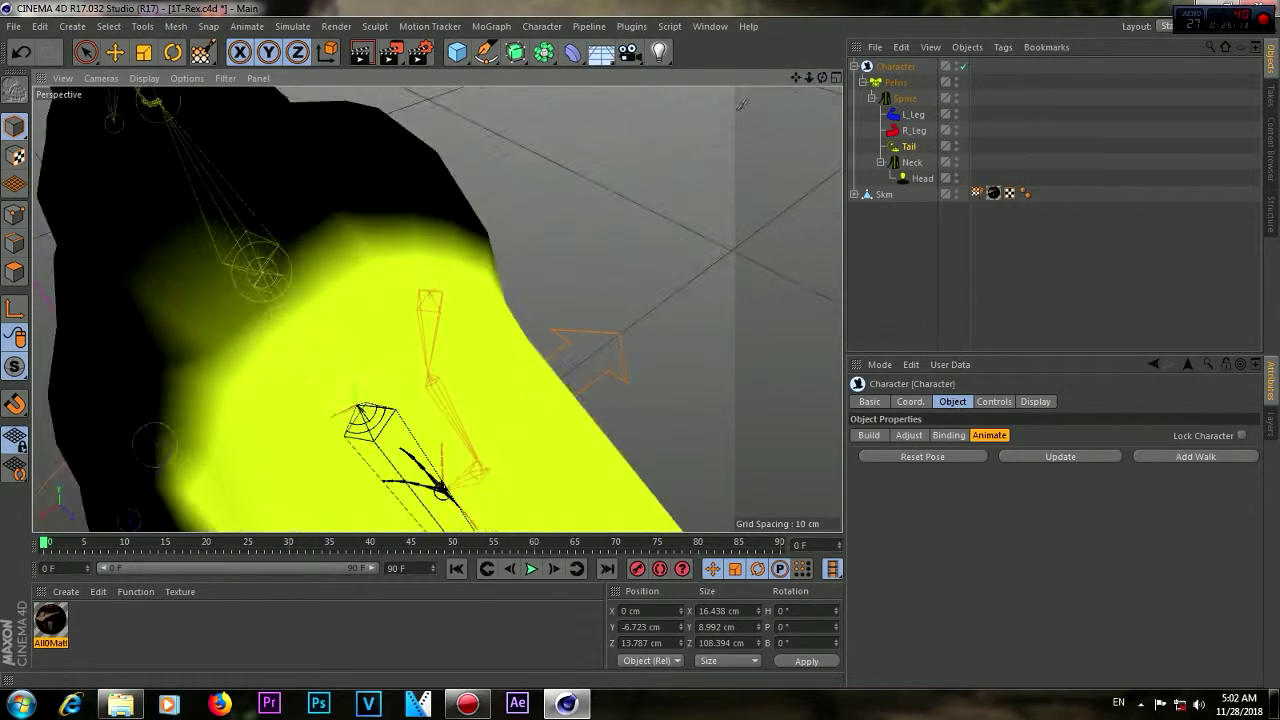
key(ctrl+shift+z)
key(ctrl+shift+z)
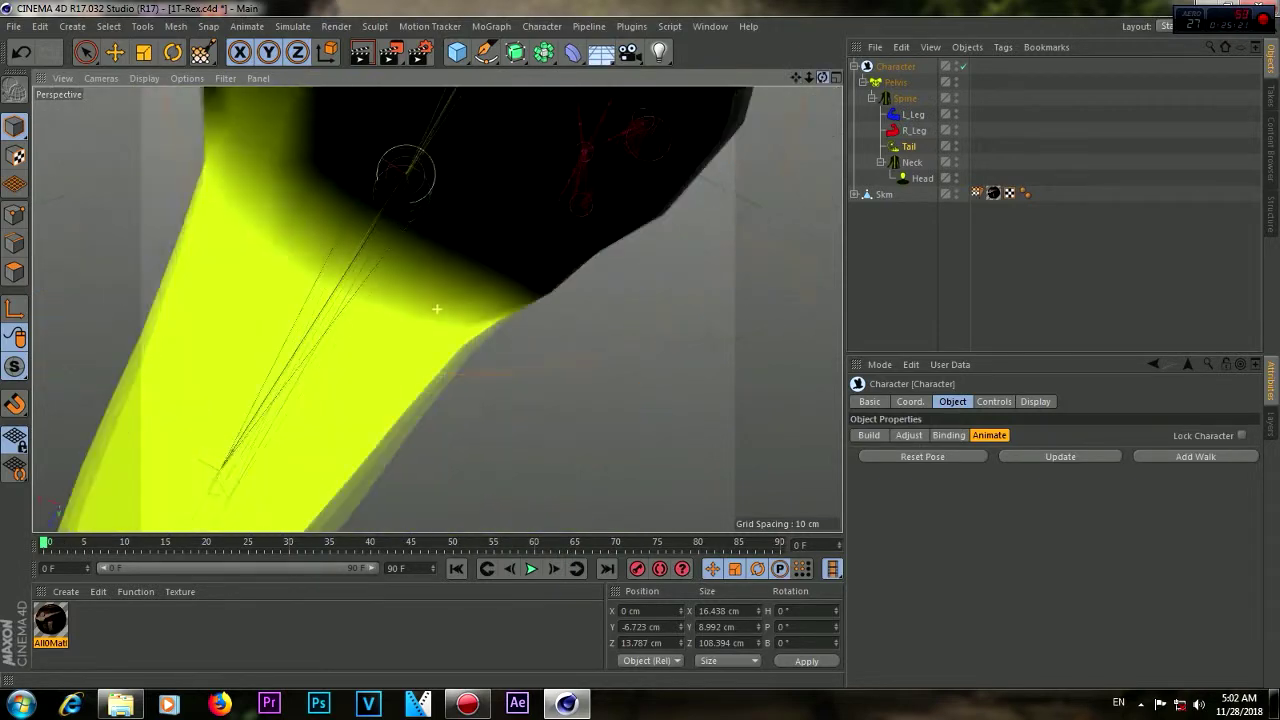
key(ctrl+shift+z)
click(541, 26)
click(570, 200)
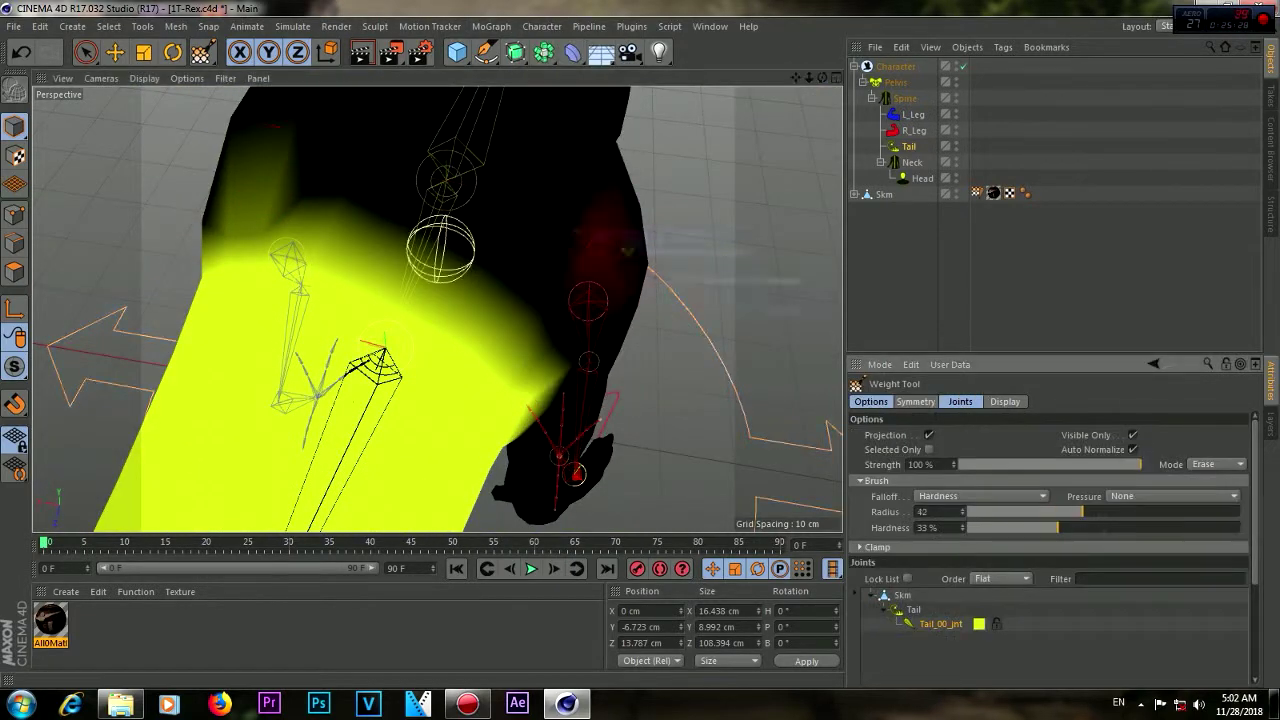
key(ctrl+shift+z)
key(ctrl+shift+z)
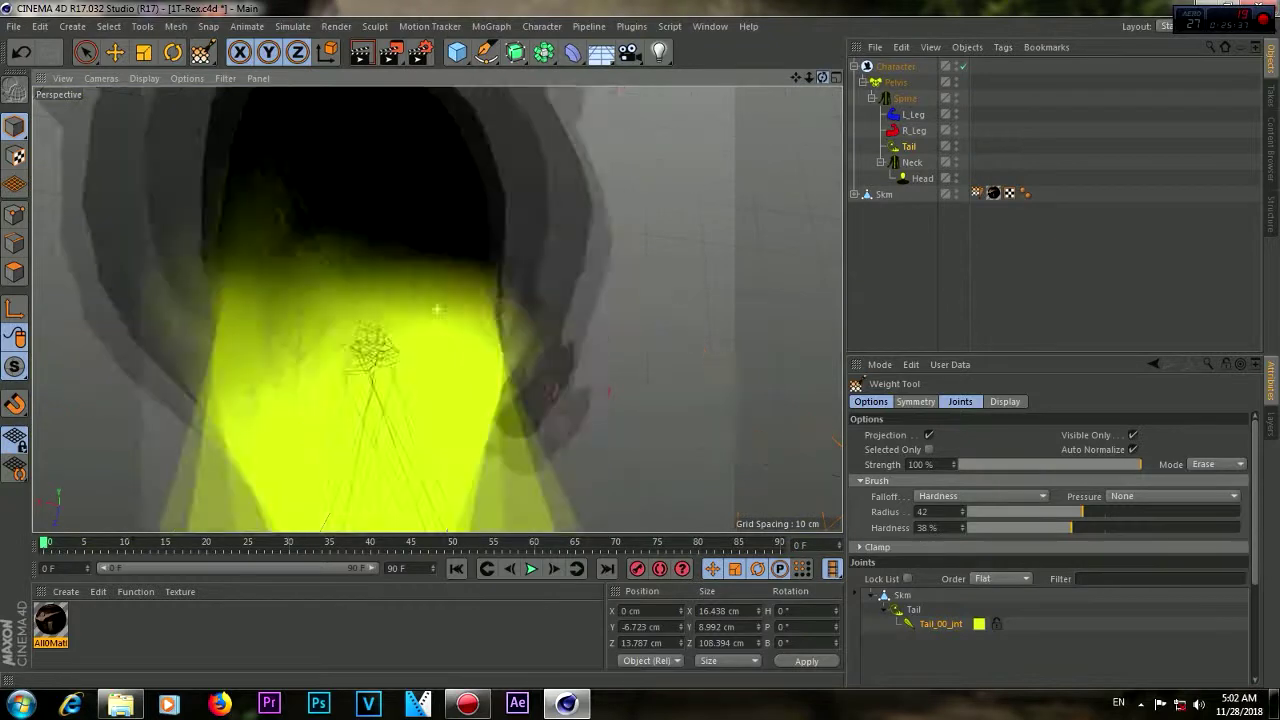
key(ctrl+shift+z)
click(1089, 512)
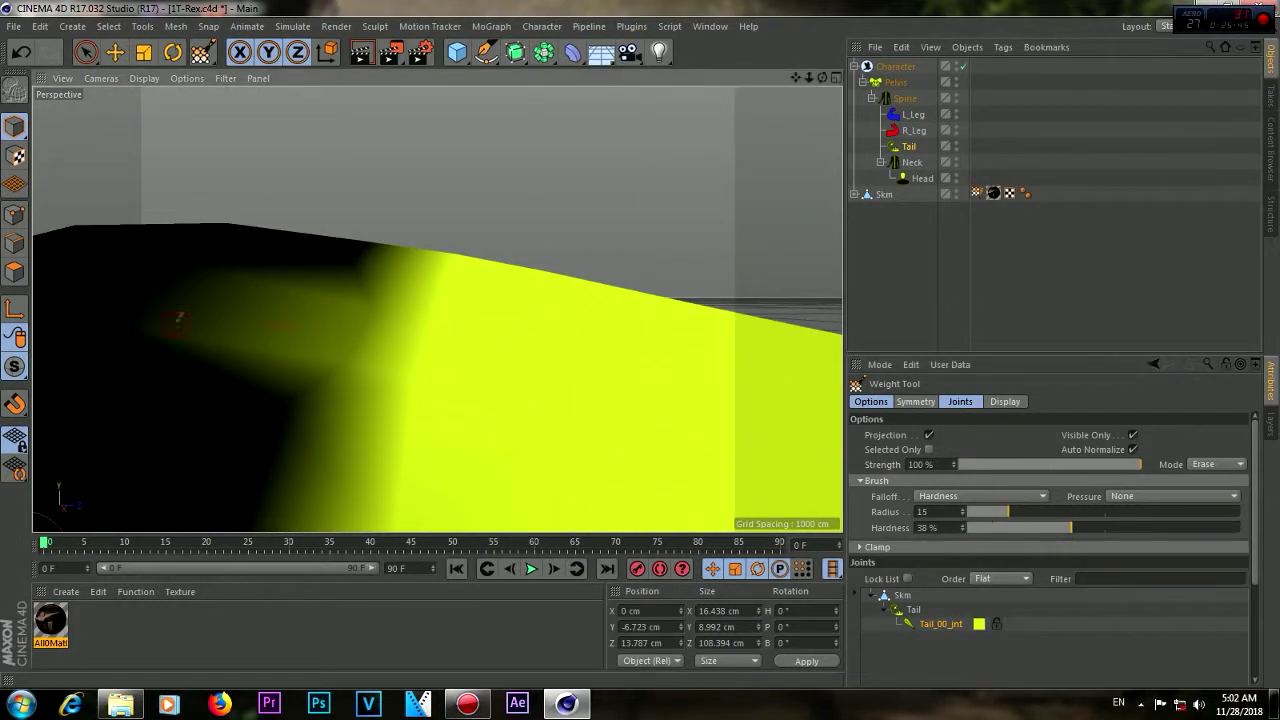
click(909, 150)
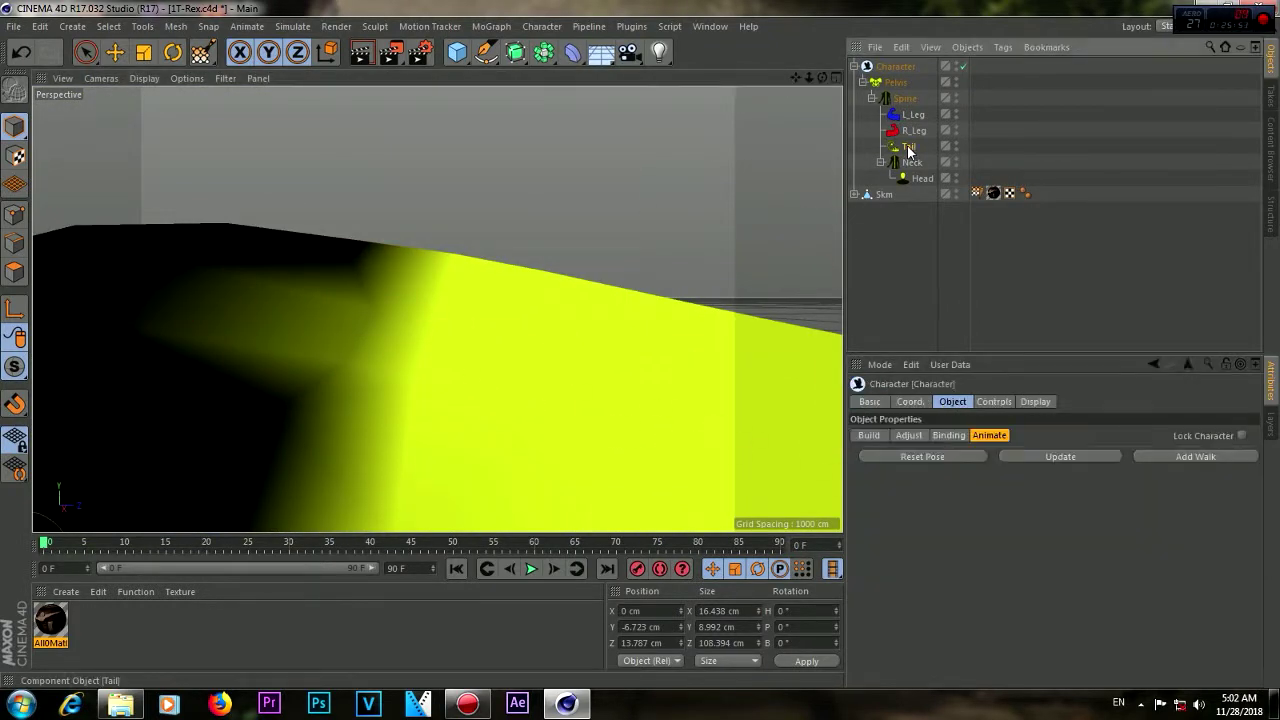
click(905, 98)
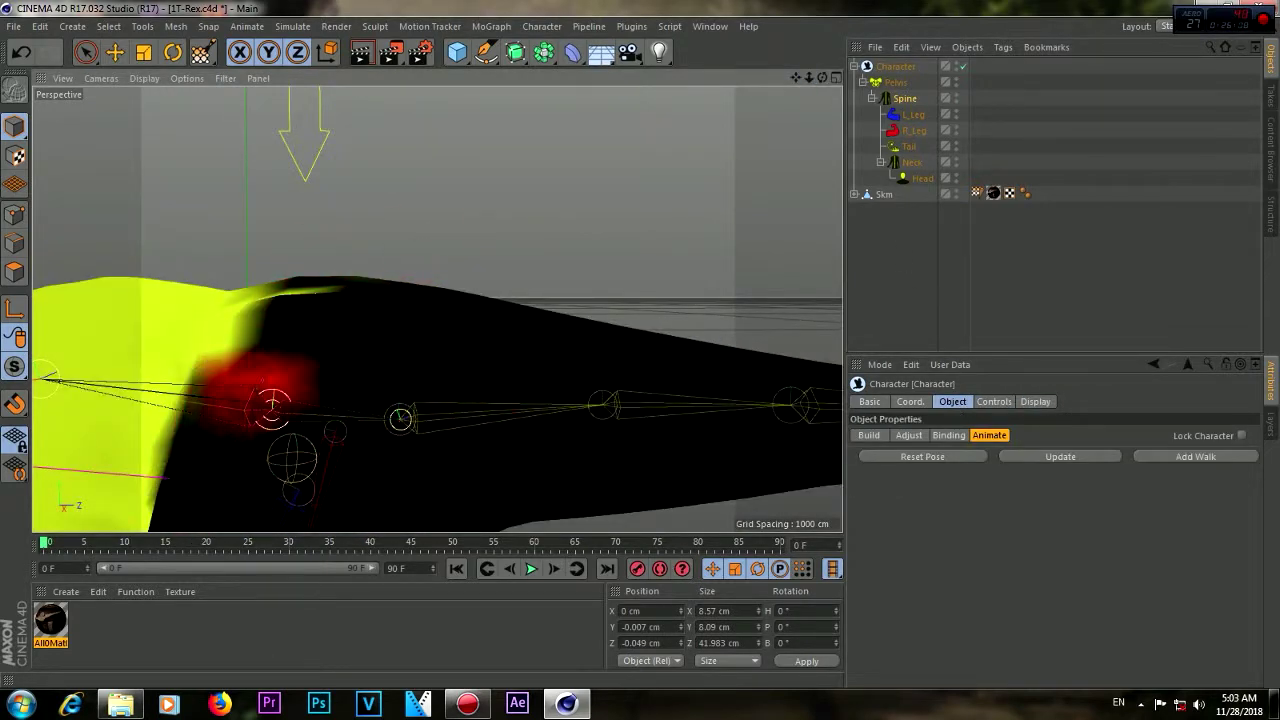
Orbit around the rig from below and above, then select Neck to show its yellow weights
alt+drag(437, 306, 622, 135)
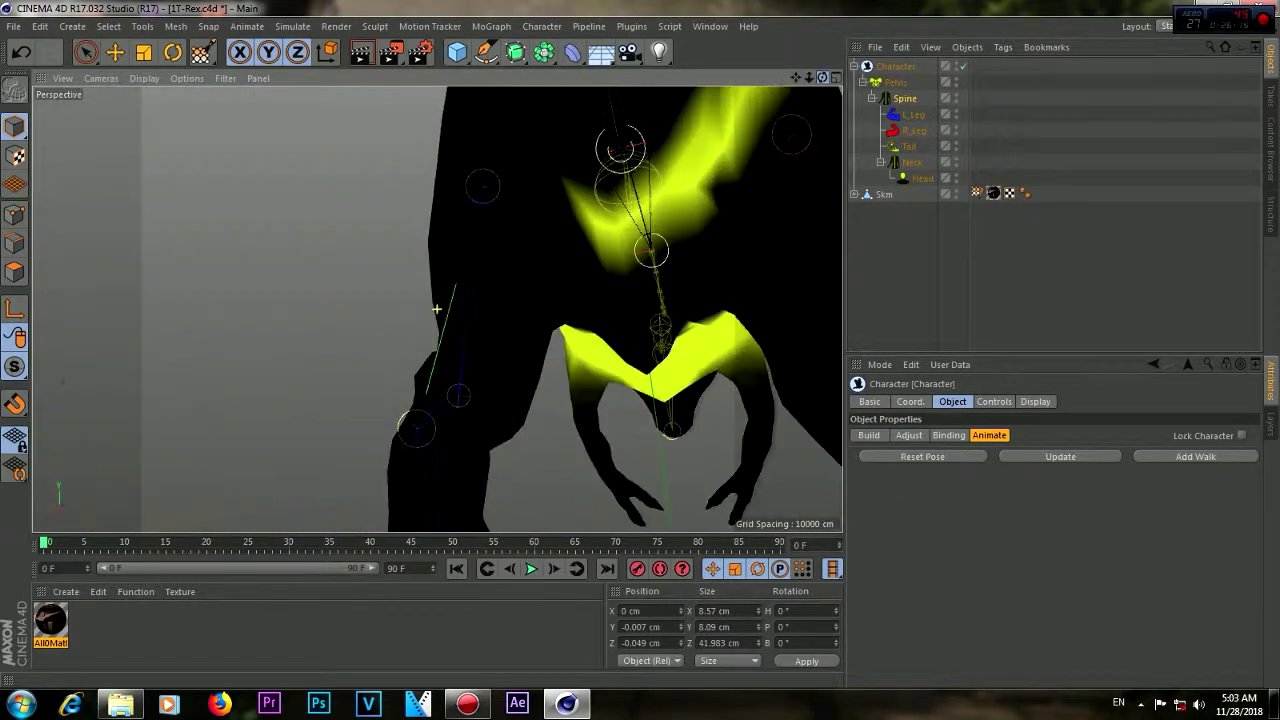
alt+drag(622, 135, 300, 318)
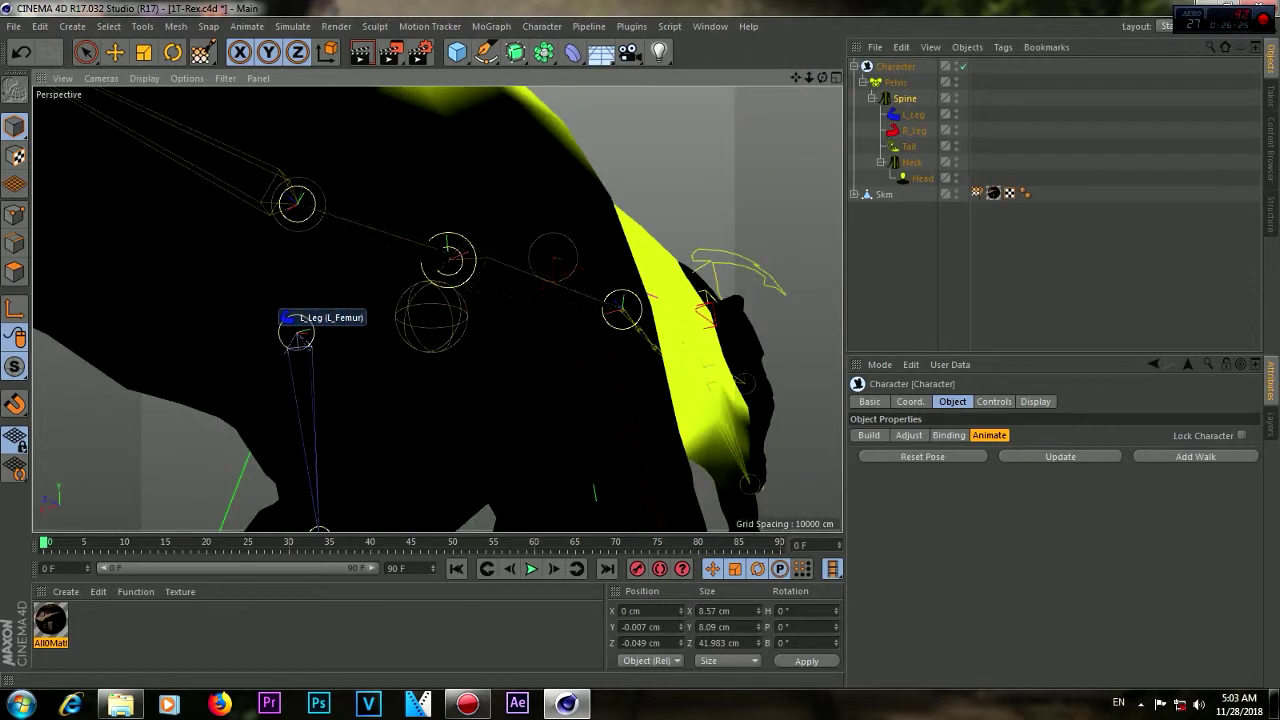
drag(803, 78, 440, 245)
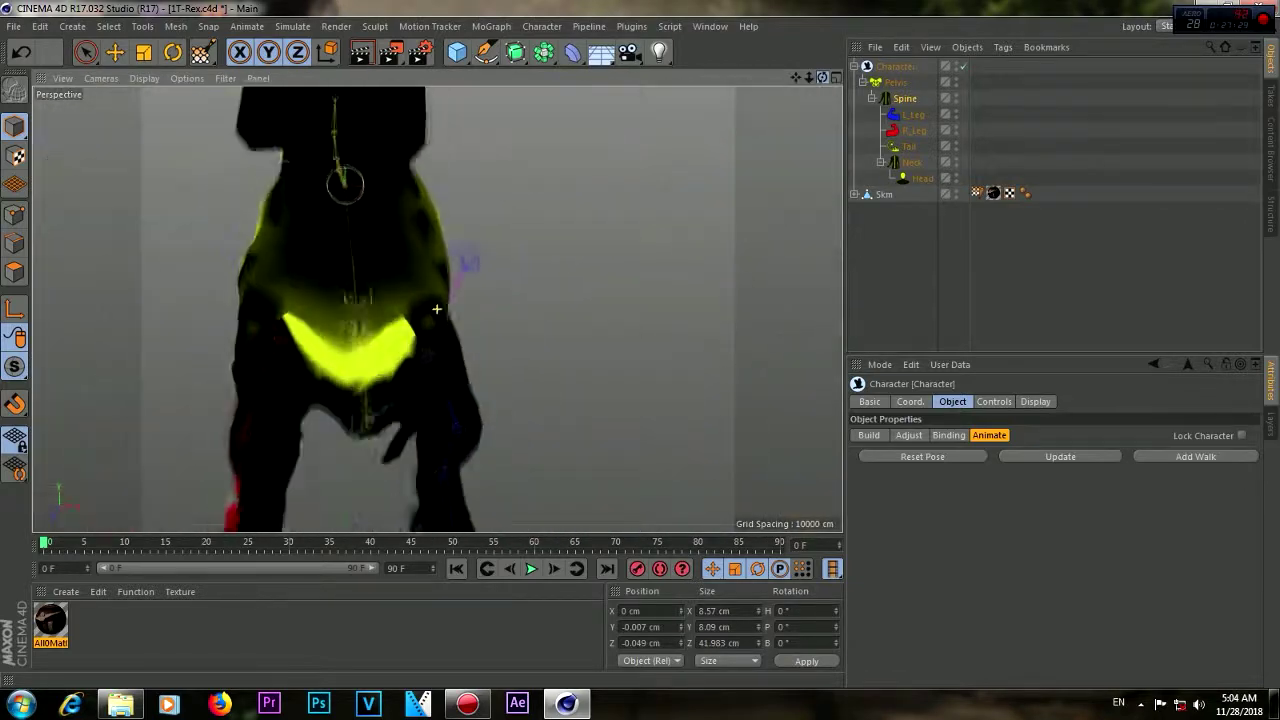
click(912, 160)
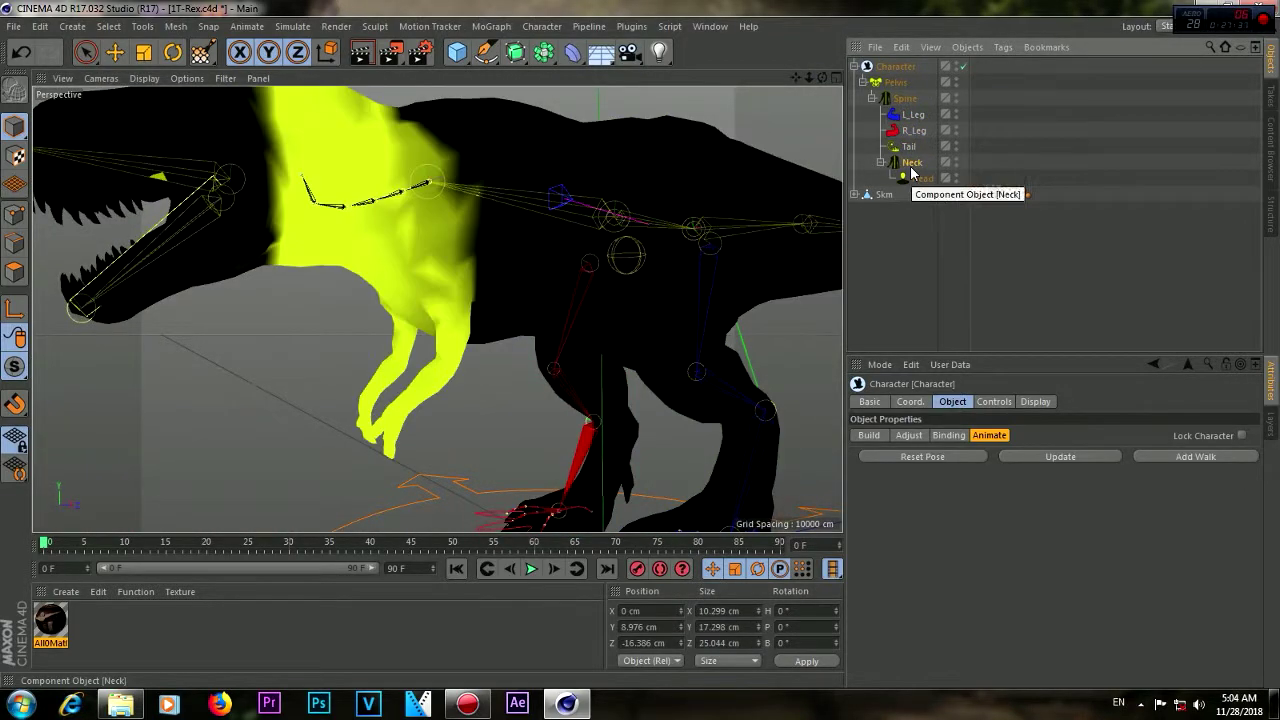
click(921, 178)
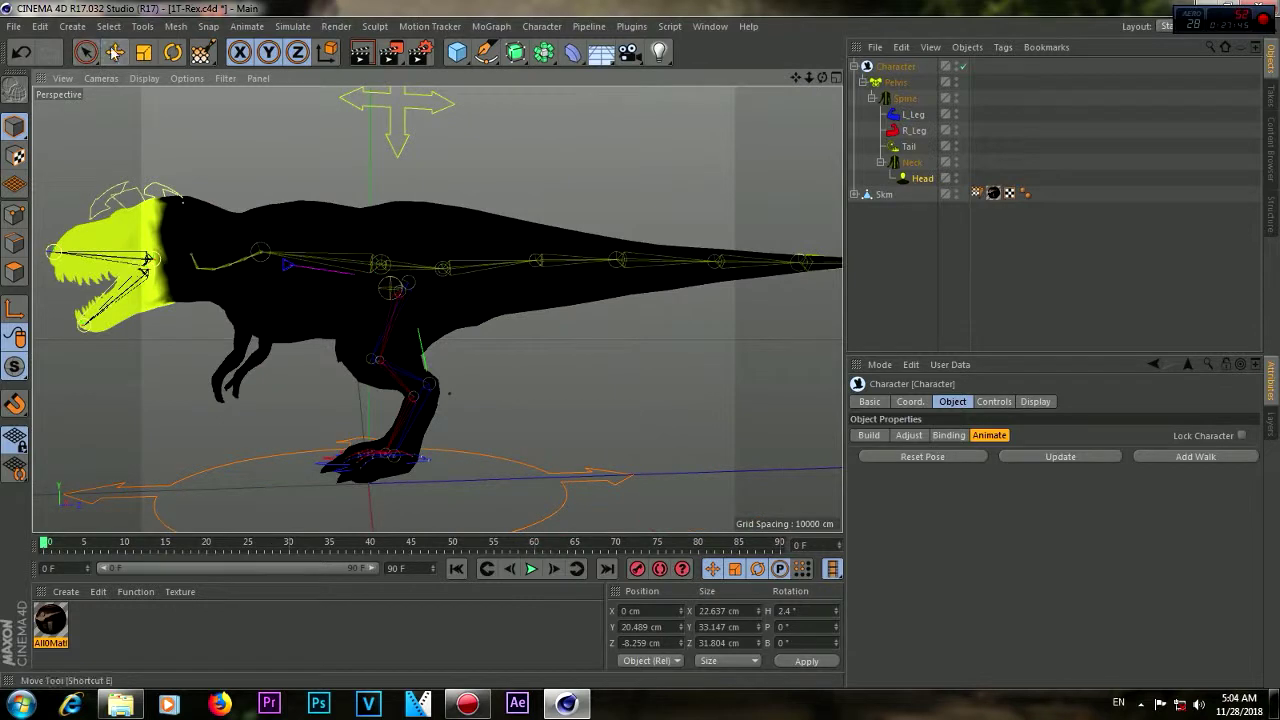
Nudge the right foot controller, then raise the left foot controller and move it forward
click(914, 132)
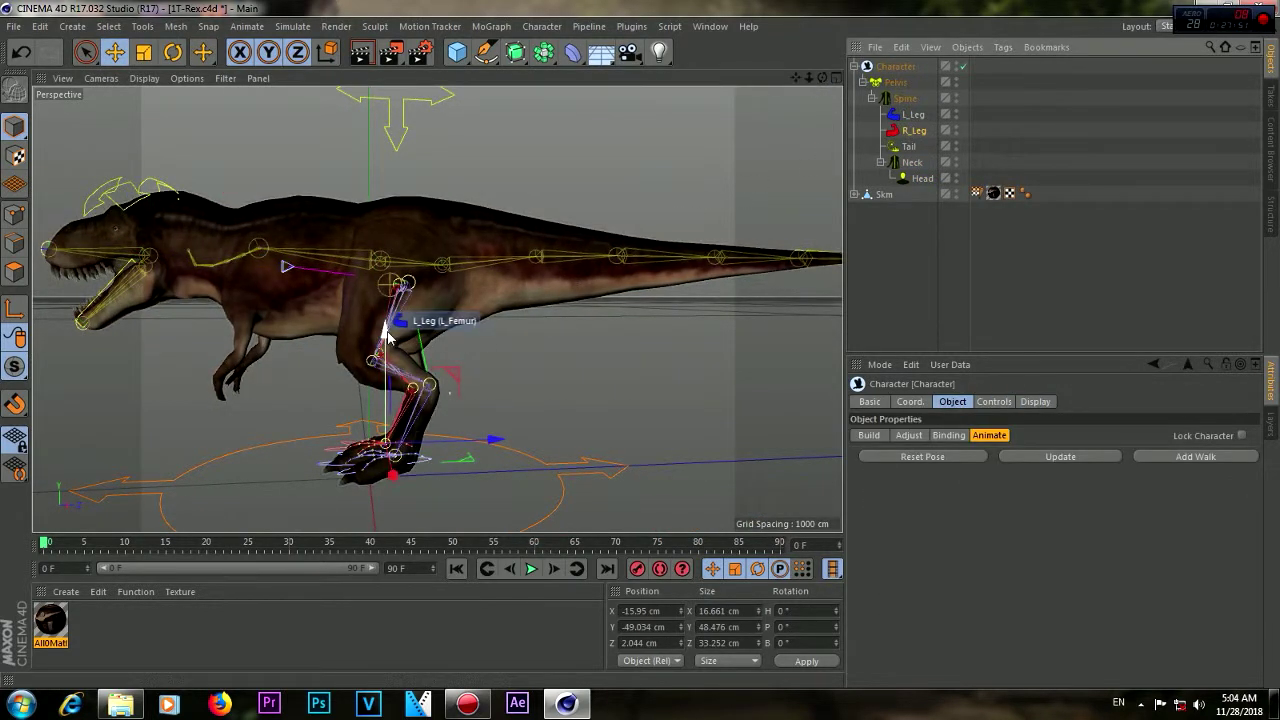
drag(388, 335, 387, 328)
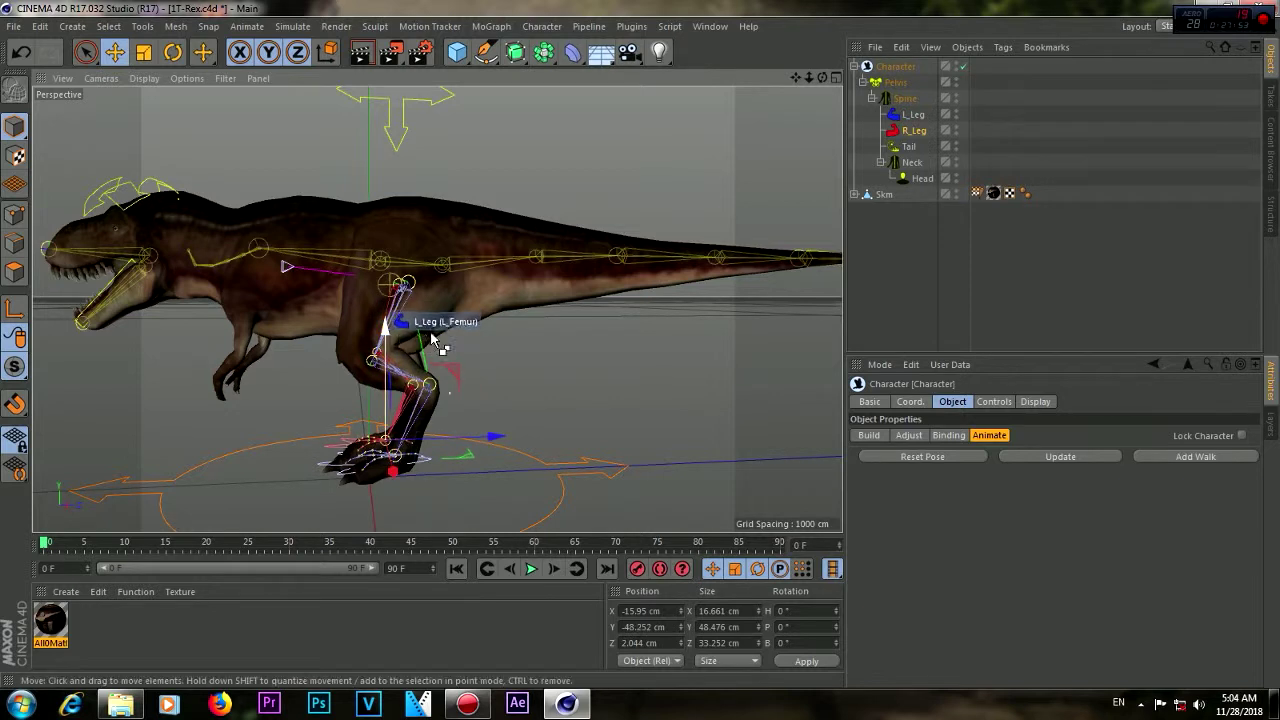
click(912, 116)
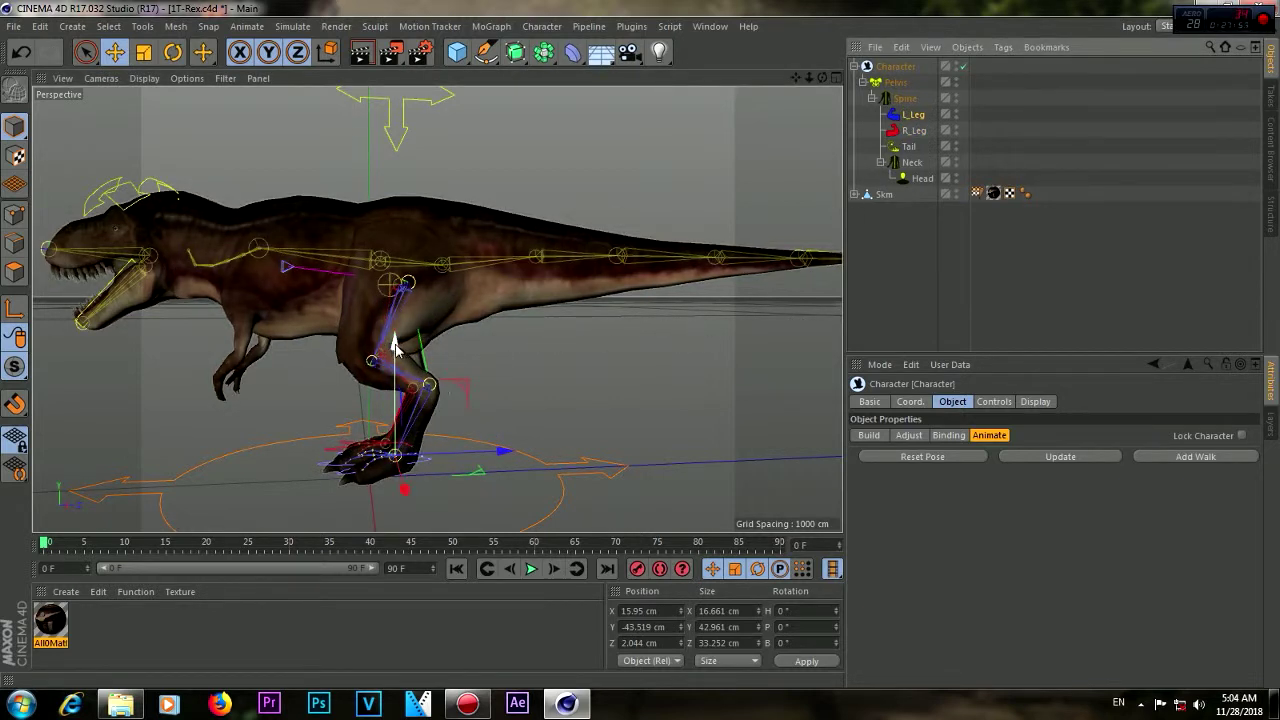
drag(395, 345, 398, 318)
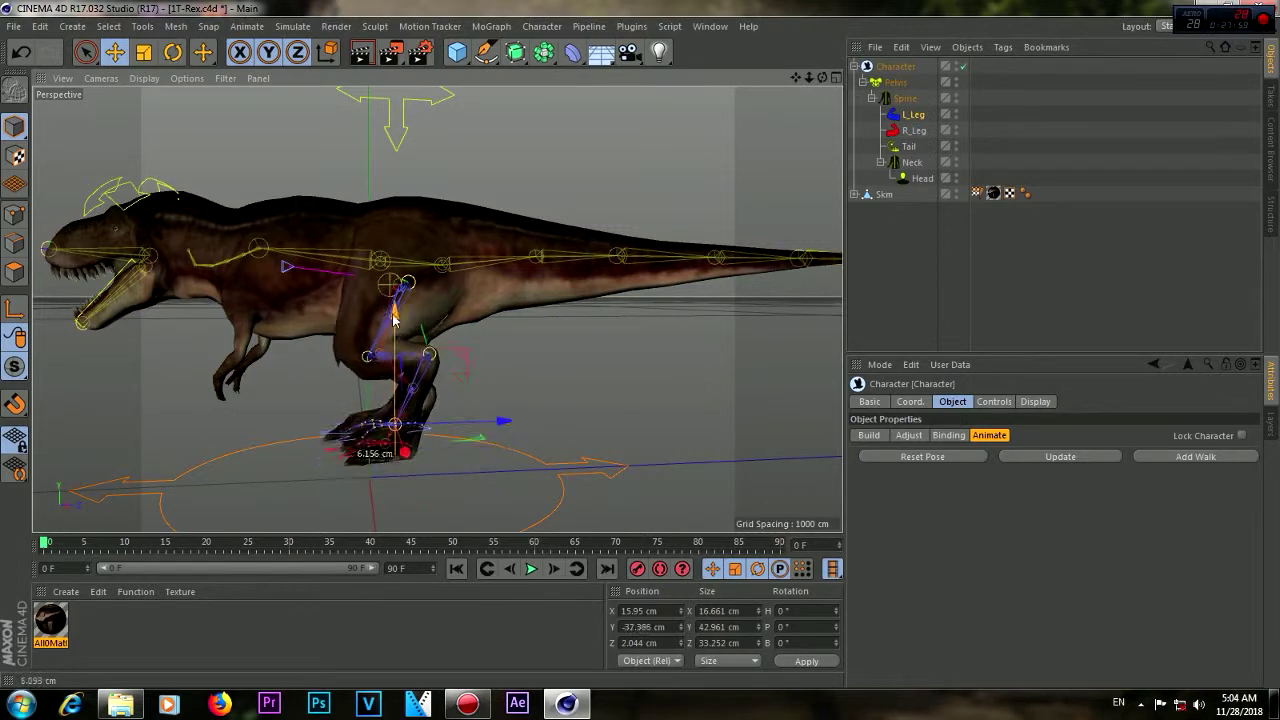
mouse_move(505, 436)
mouse_down()
mouse_move(568, 433)
mouse_move(527, 432)
mouse_up()
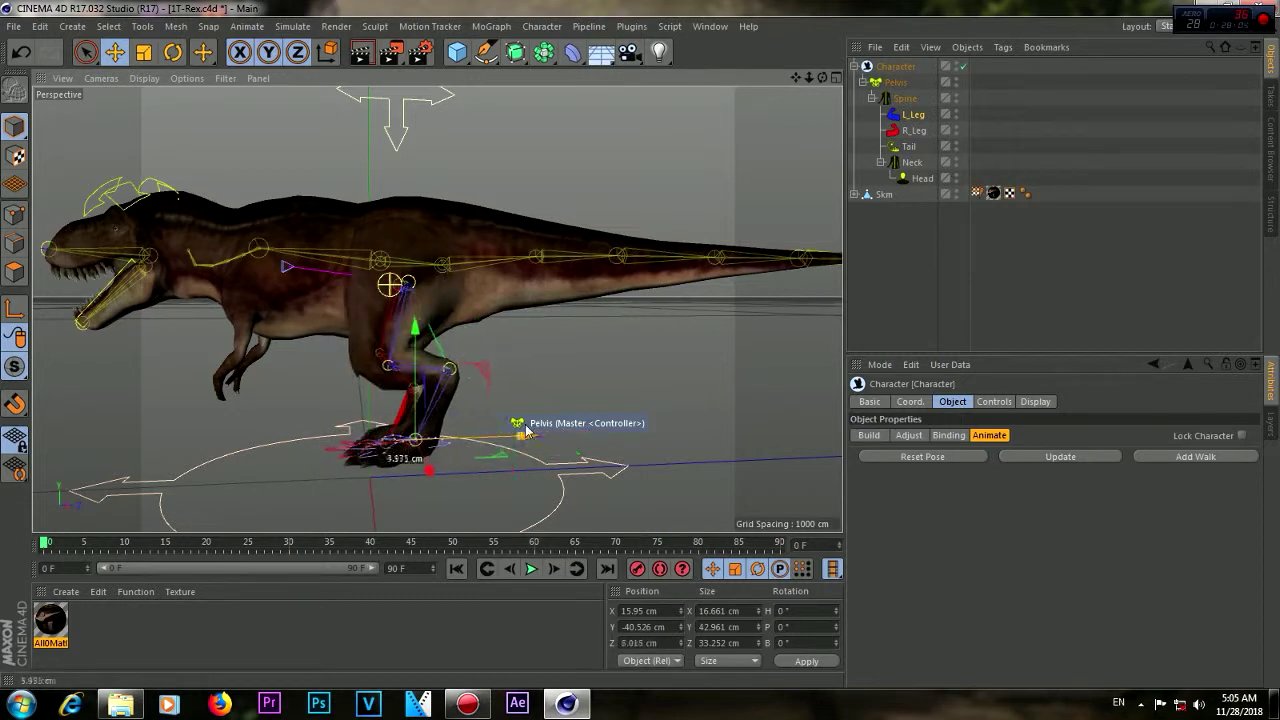
Tilt the left foot controller with the Rotate tool, then bring it back nearly level
click(172, 56)
drag(343, 398, 345, 413)
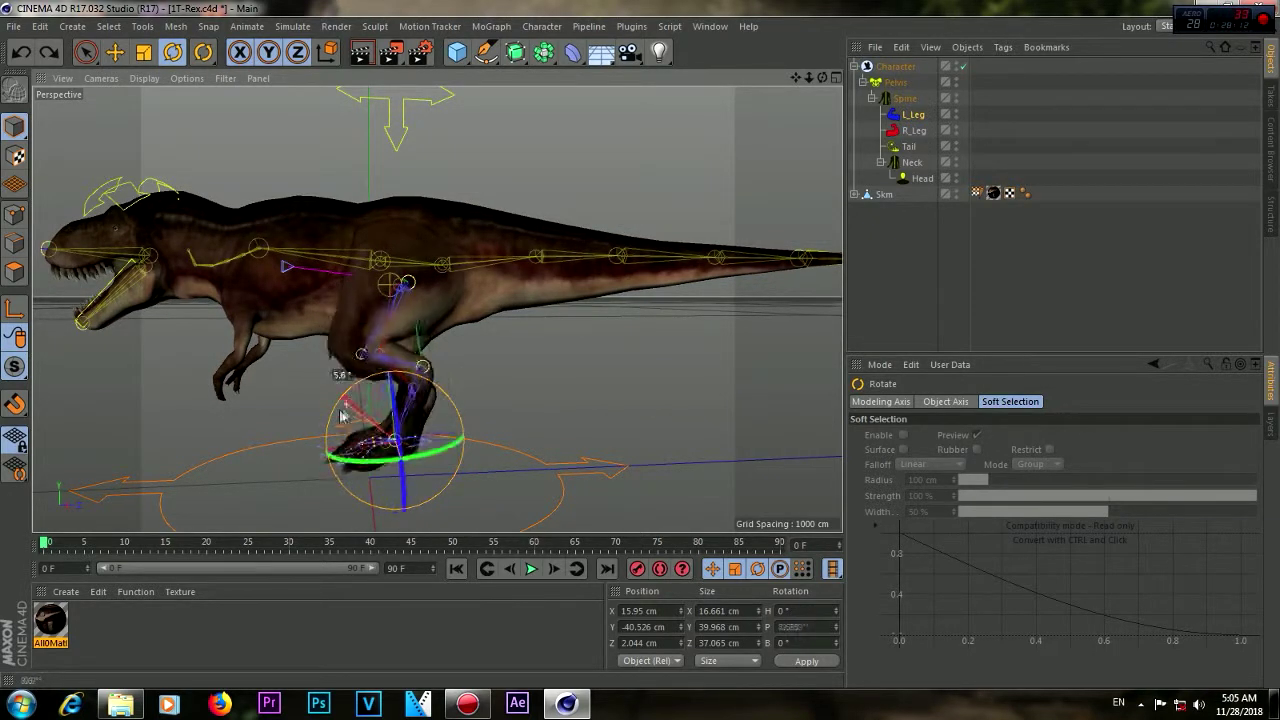
drag(345, 413, 352, 398)
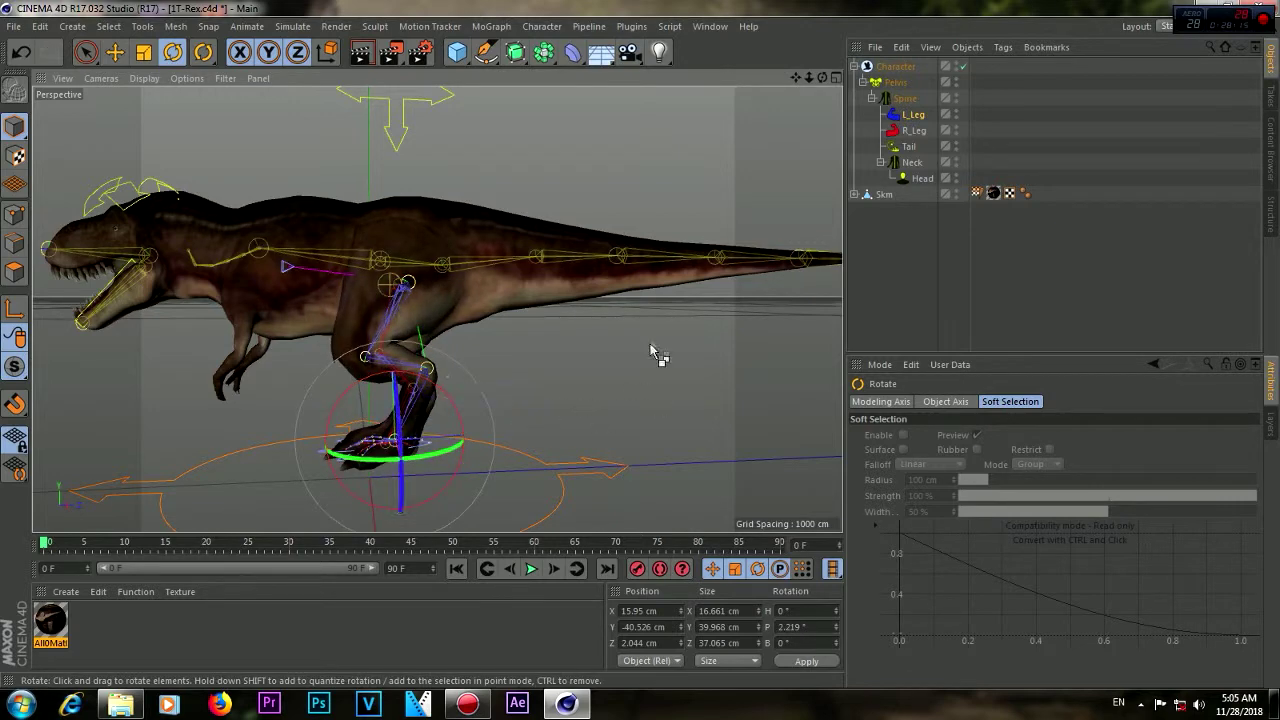
drag(822, 78, 822, 80)
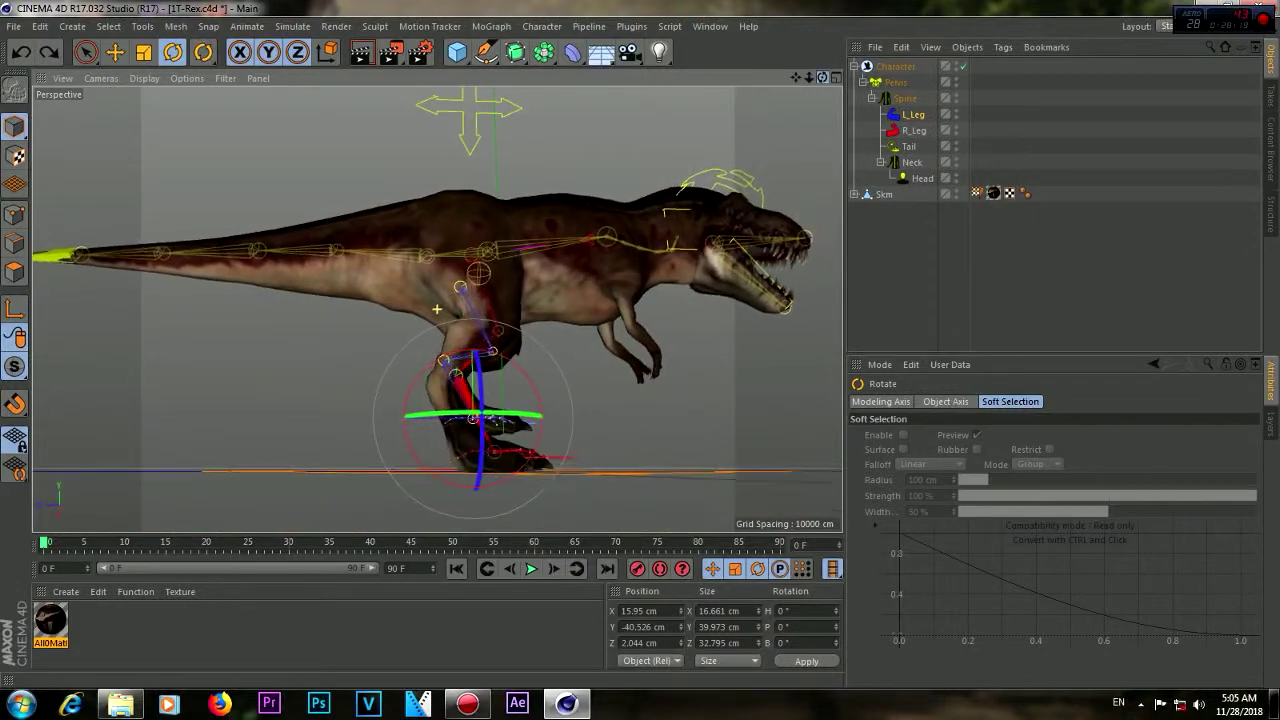
Move the right leg controller along X, then undo the move
click(913, 131)
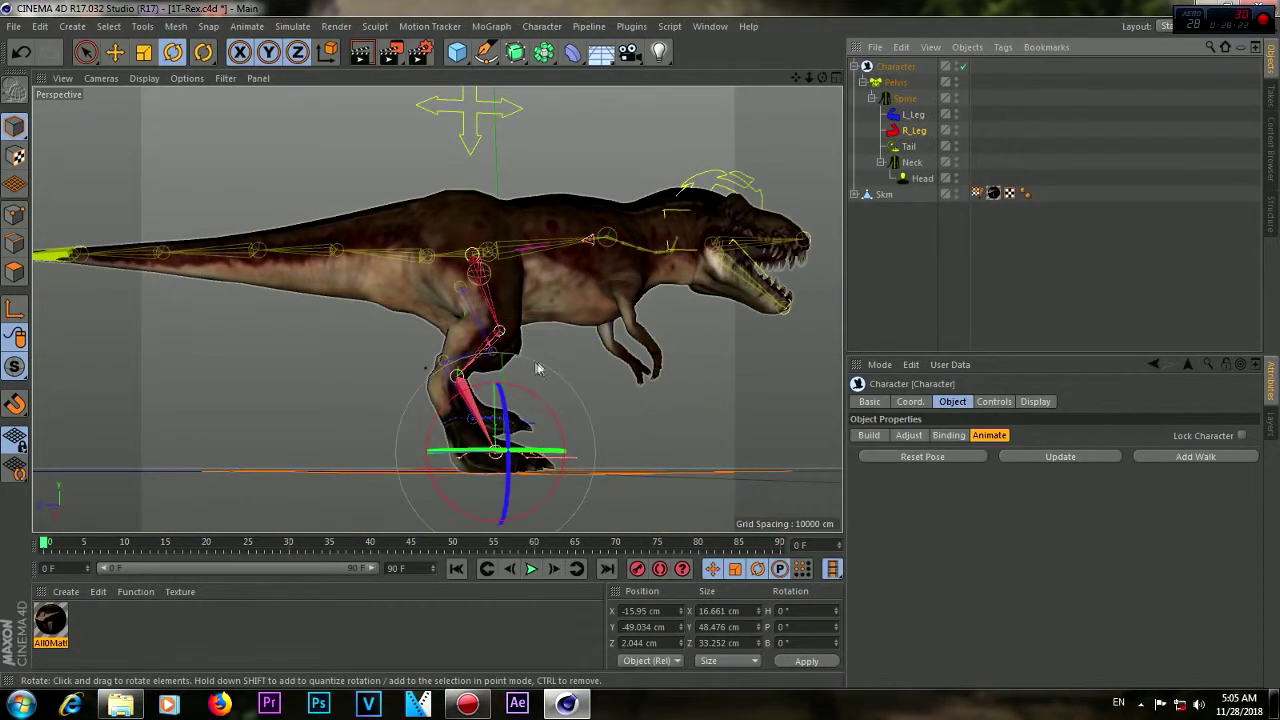
click(115, 52)
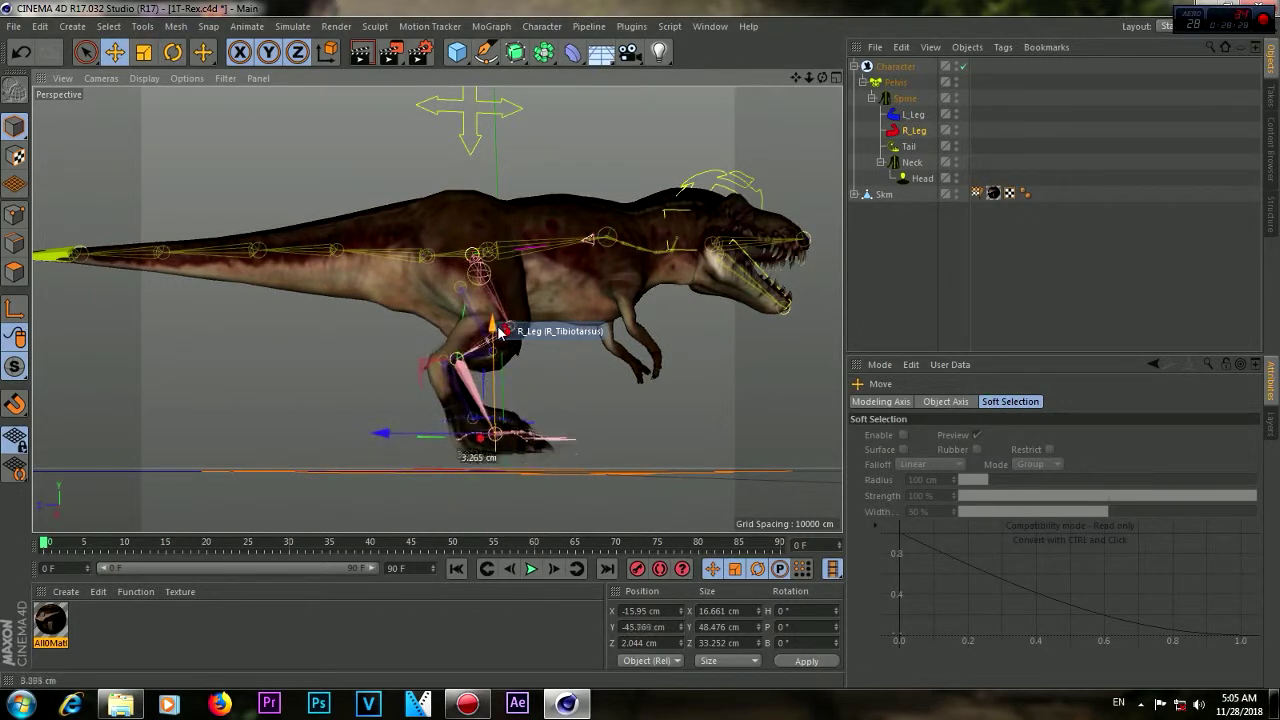
mouse_move(388, 440)
mouse_down()
mouse_move(422, 440)
mouse_move(320, 441)
mouse_move(418, 441)
mouse_move(337, 434)
mouse_move(376, 430)
mouse_up()
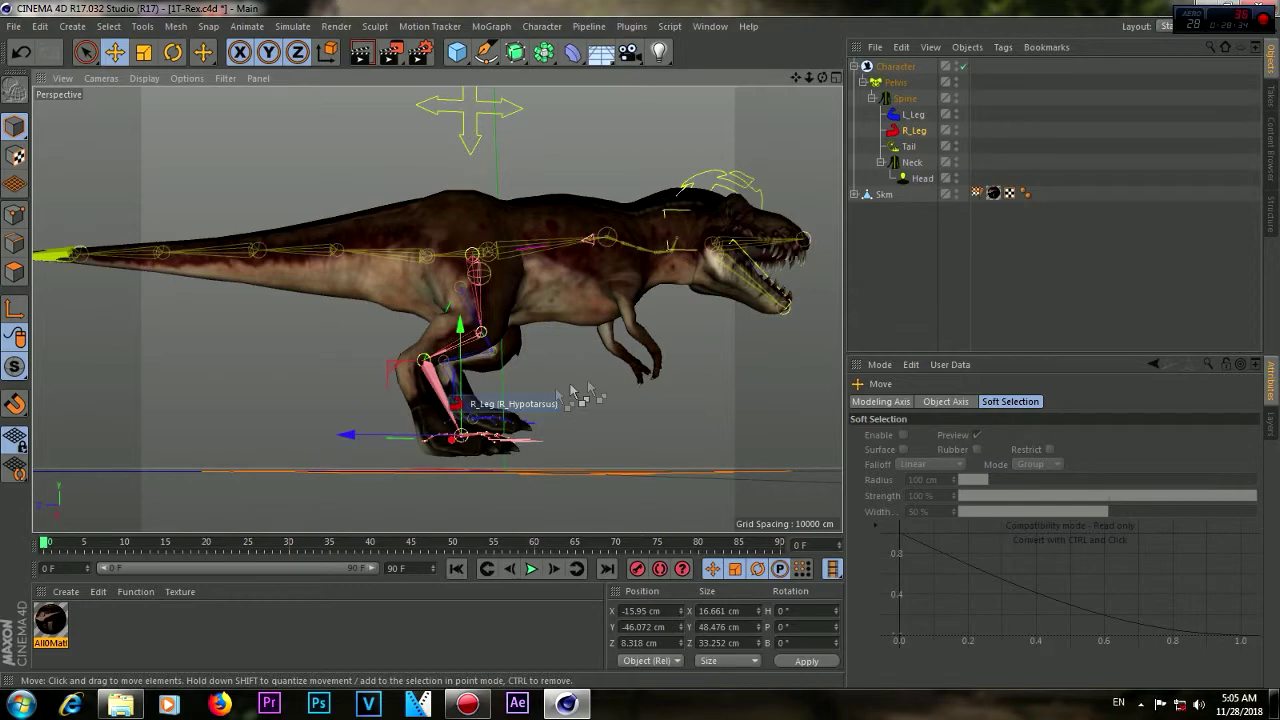
key(ctrl+z)
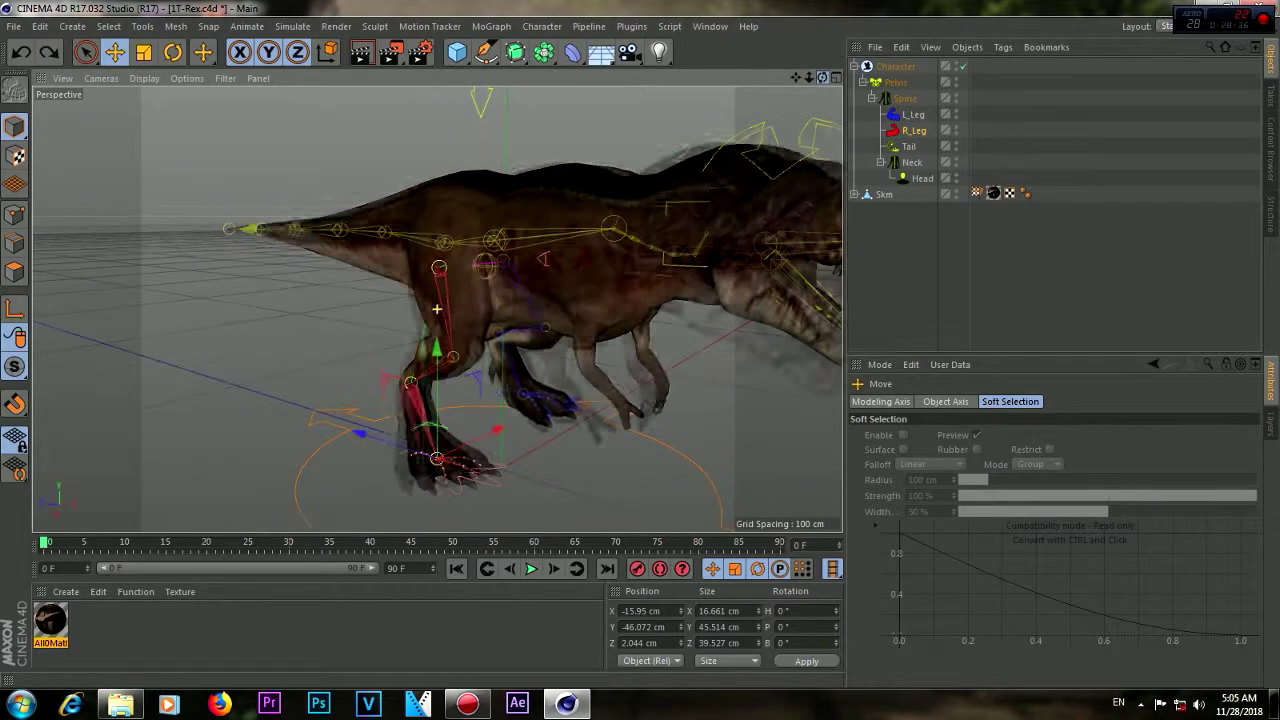
Orbit to the T-Rex's other side and zoom in closer
drag(823, 80, 700, 90)
mouse_move(809, 80)
mouse_down()
mouse_move(437, 310)
mouse_move(272, 75)
mouse_up()
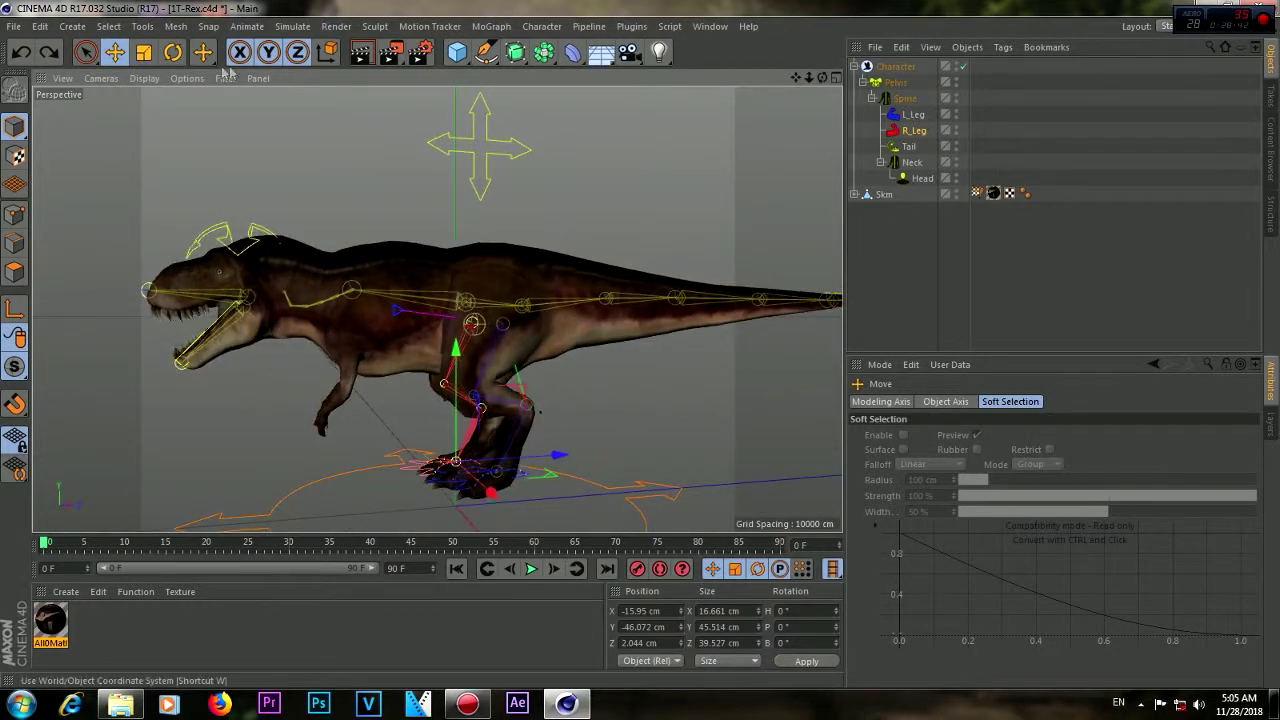
click(172, 52)
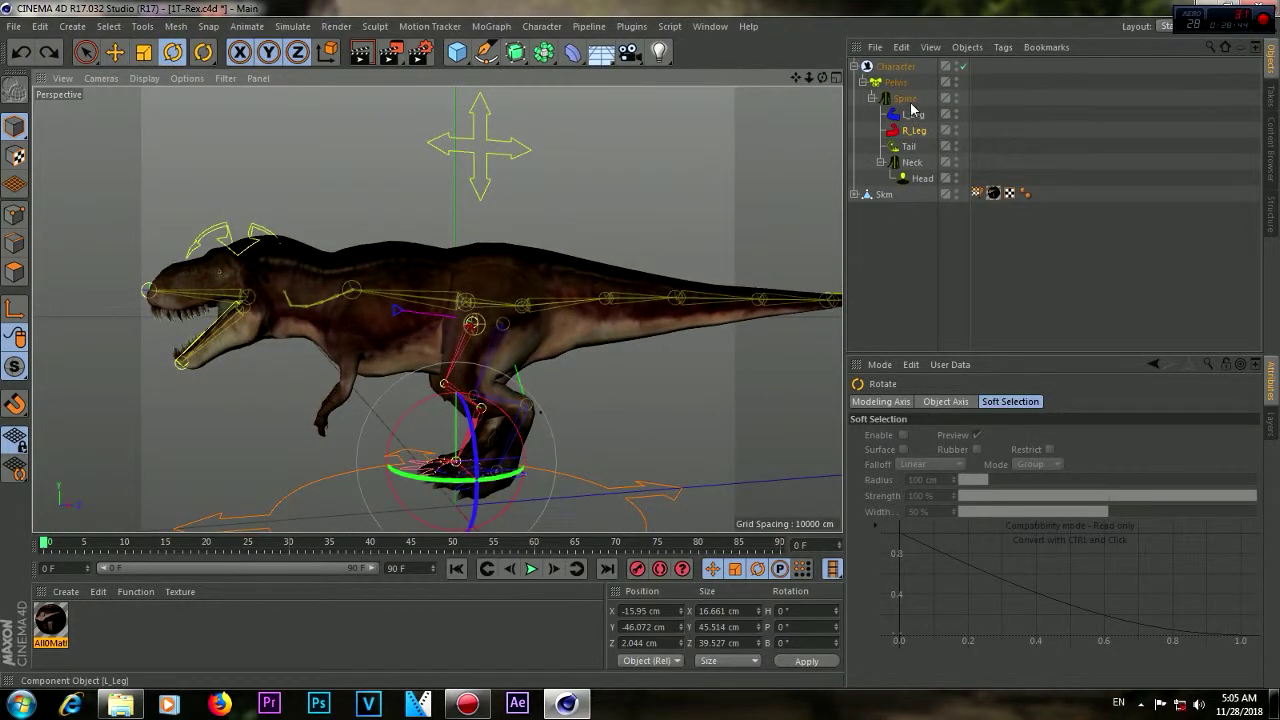
Swing and tilt the T-Rex's head with the Head controller, then undo the rotation
click(914, 175)
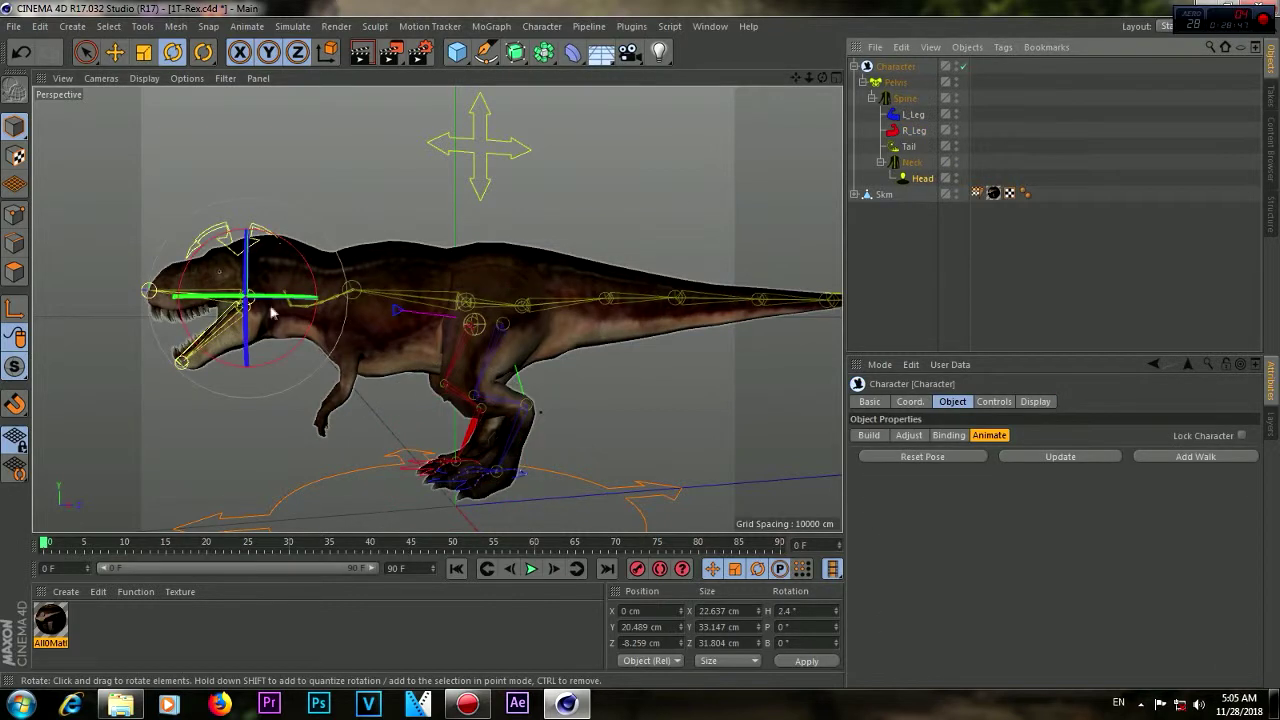
drag(281, 286, 277, 287)
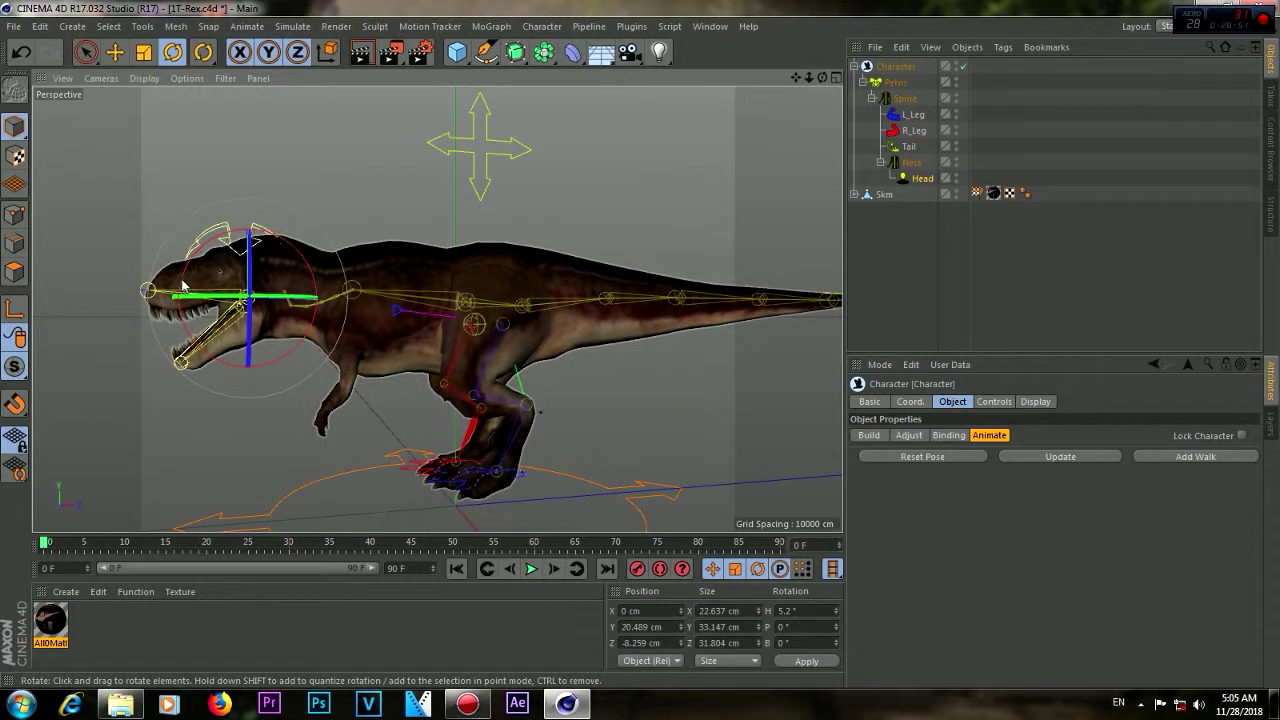
mouse_move(205, 285)
mouse_down()
mouse_move(187, 262)
mouse_move(181, 318)
mouse_move(161, 307)
mouse_up()
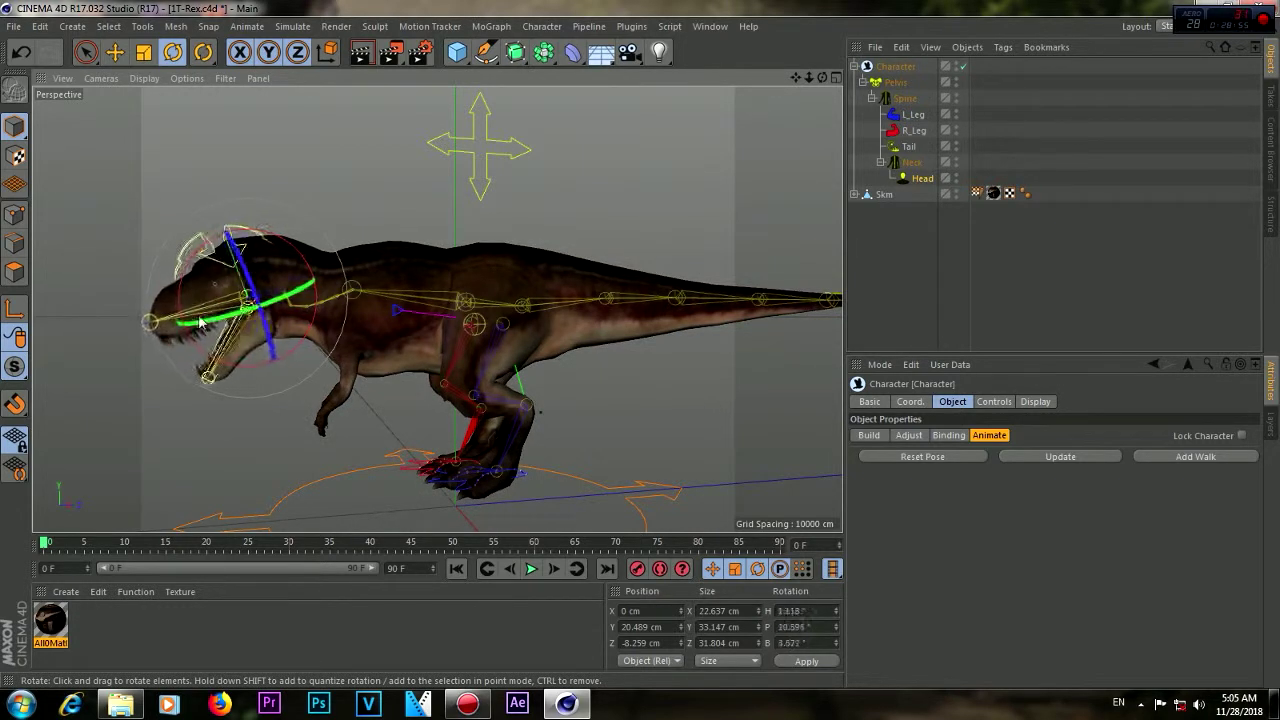
drag(161, 307, 165, 310)
key(ctrl+z)
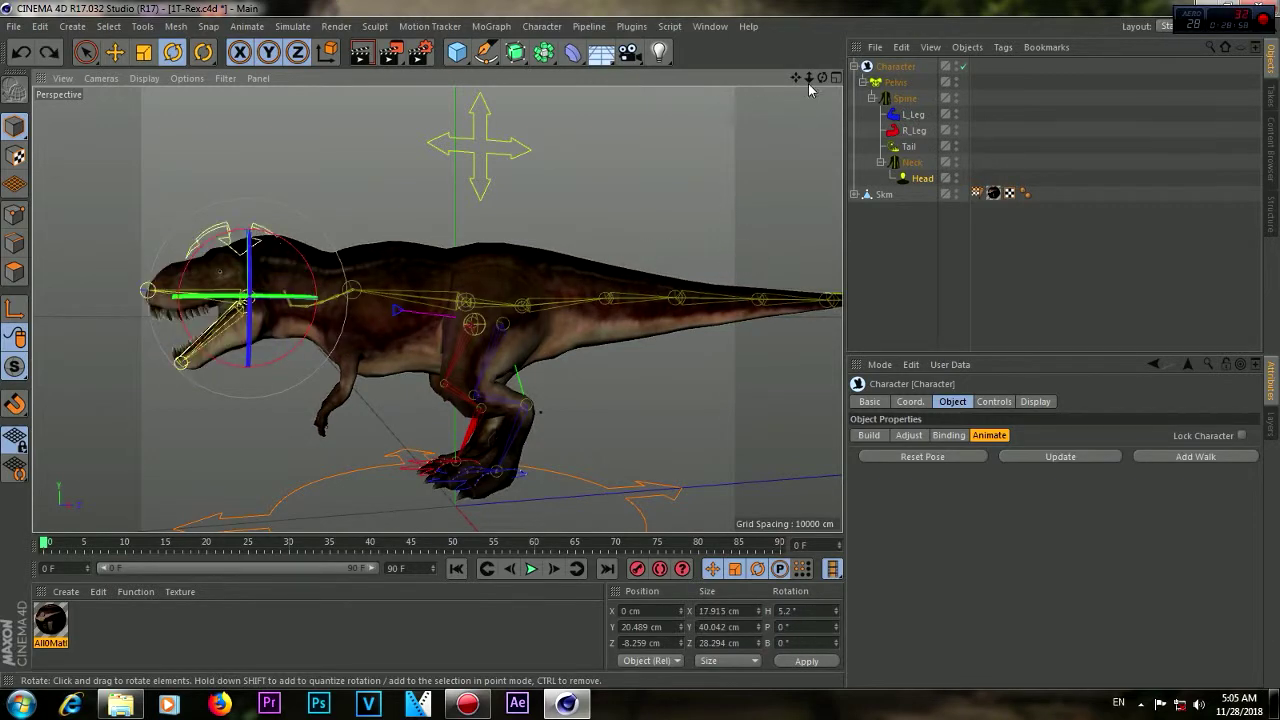
drag(797, 80, 437, 311)
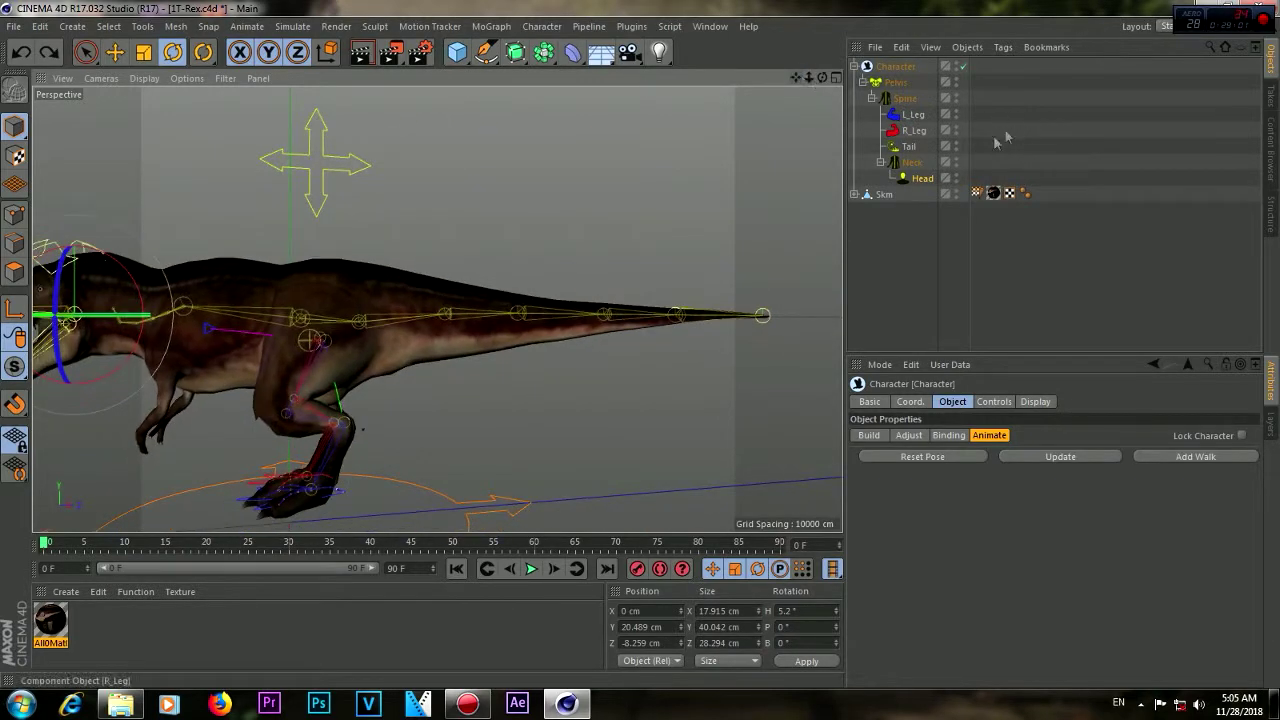
click(920, 150)
Rotate the Tail controller side to side and up and down, leaving it tilted slightly upward (H 2°, P 4.2°)
mouse_move(425, 290)
mouse_down()
mouse_move(383, 298)
mouse_move(479, 280)
mouse_move(452, 286)
mouse_up()
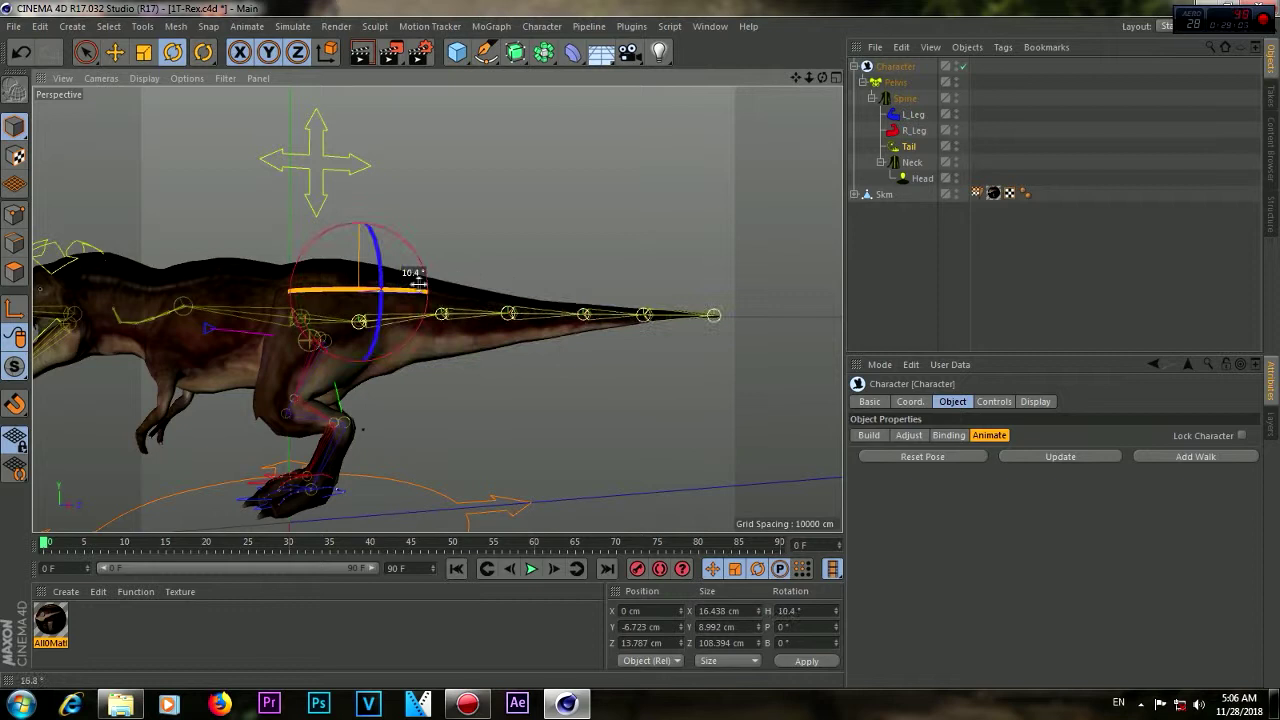
drag(424, 289, 419, 290)
mouse_move(300, 260)
mouse_down()
mouse_move(290, 263)
mouse_move(303, 255)
mouse_up()
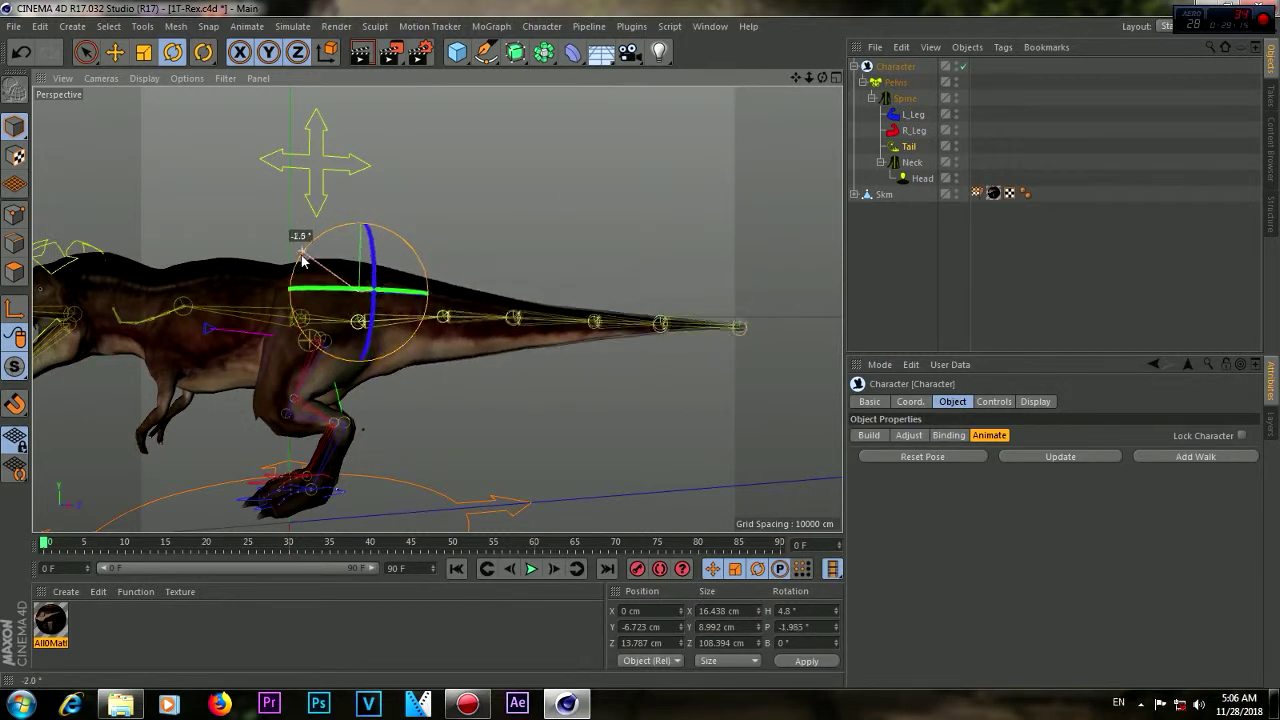
drag(302, 266, 325, 279)
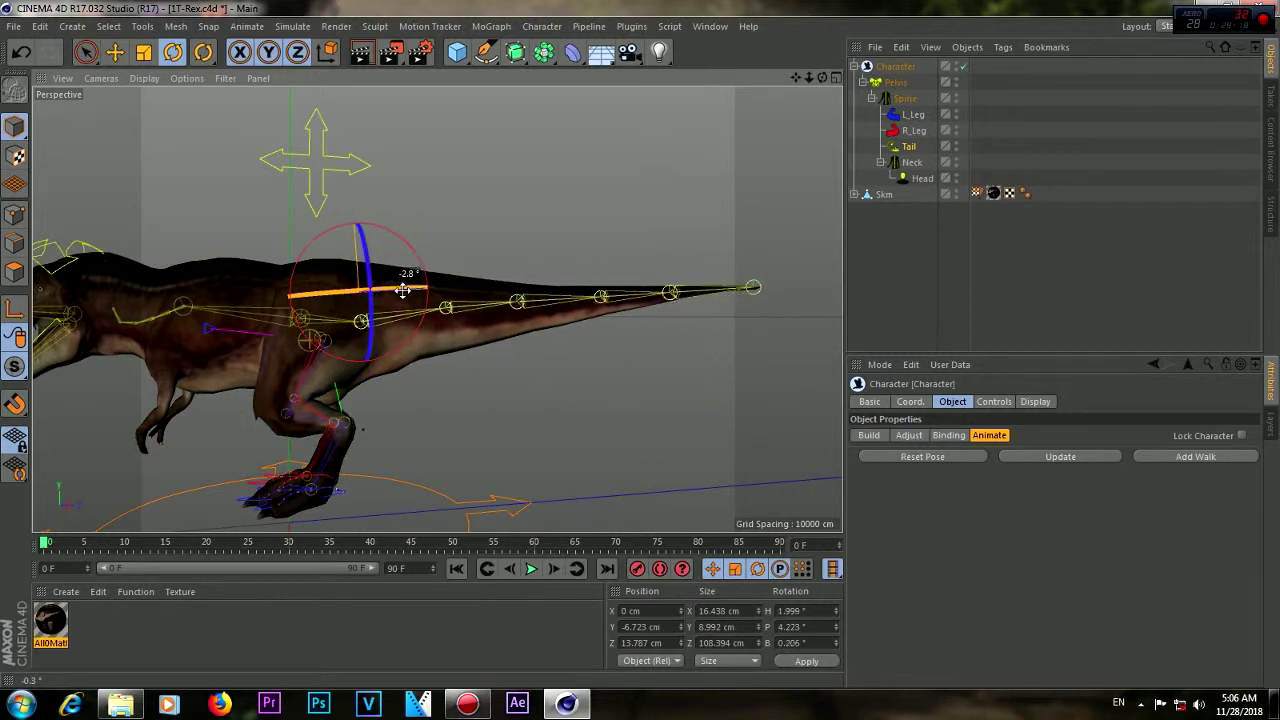
drag(403, 290, 400, 290)
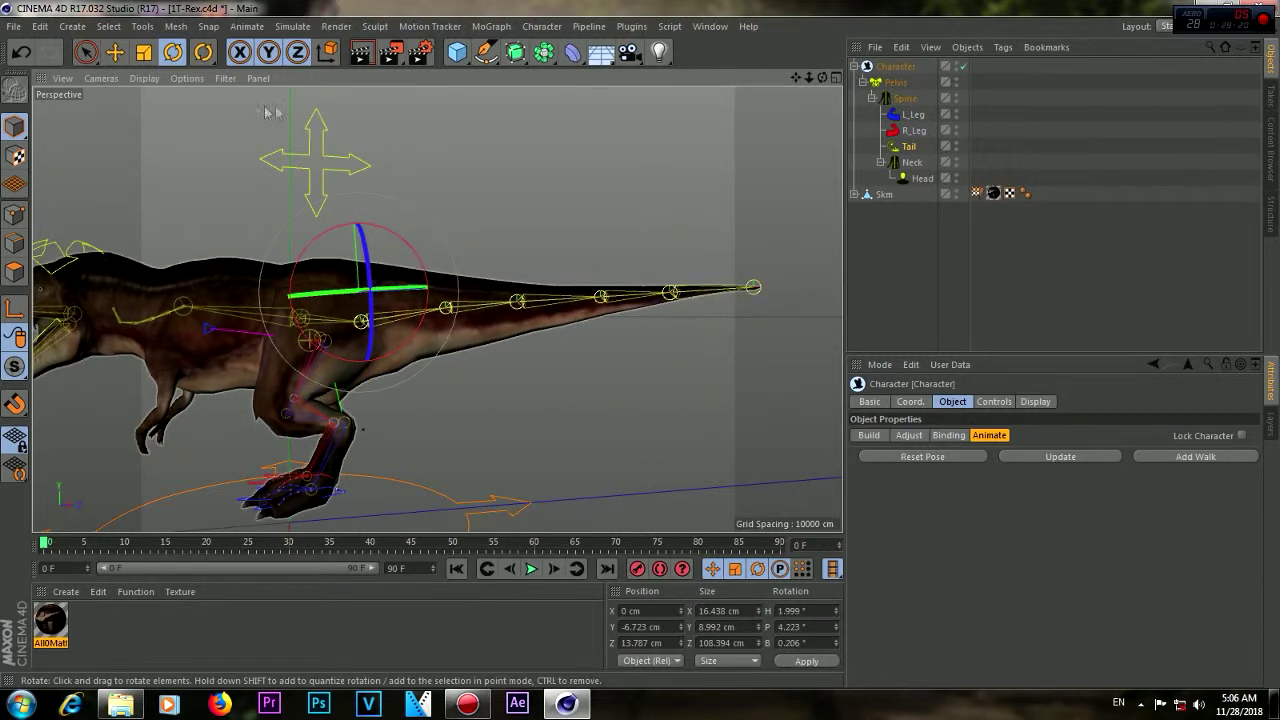
Switch back to the Move tool, pan the view to show the head, and select the Pelvis controller
click(116, 54)
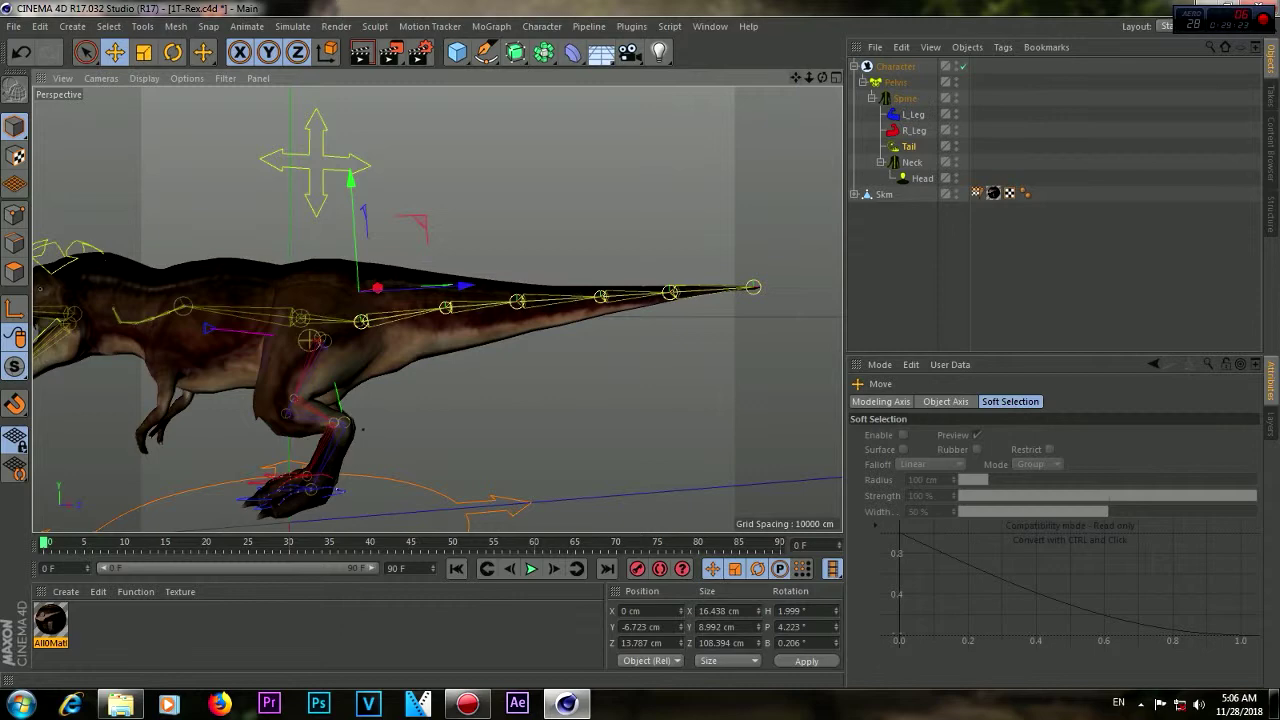
drag(796, 78, 800, 80)
click(893, 84)
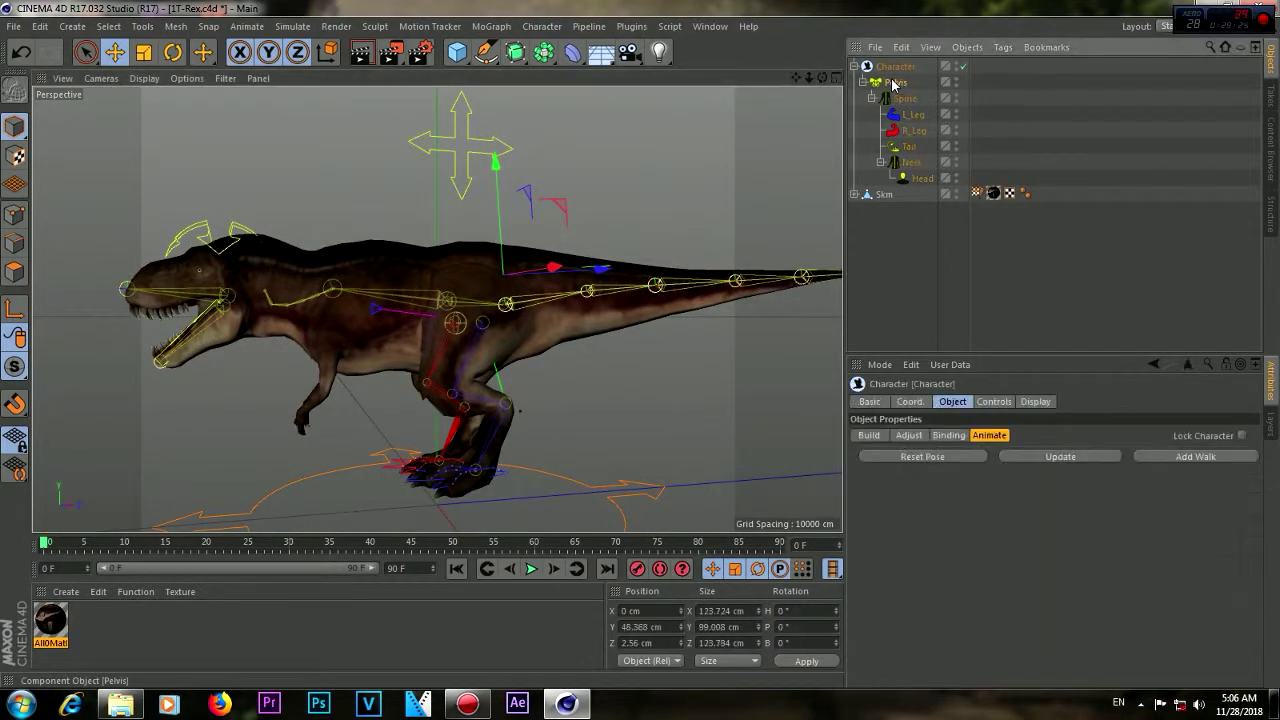
Drag the Pelvis controller up and down on its Y axis, leaving the T-Rex standing with bent legs
mouse_move(447, 195)
mouse_down()
mouse_move(452, 180)
mouse_move(447, 203)
mouse_up()
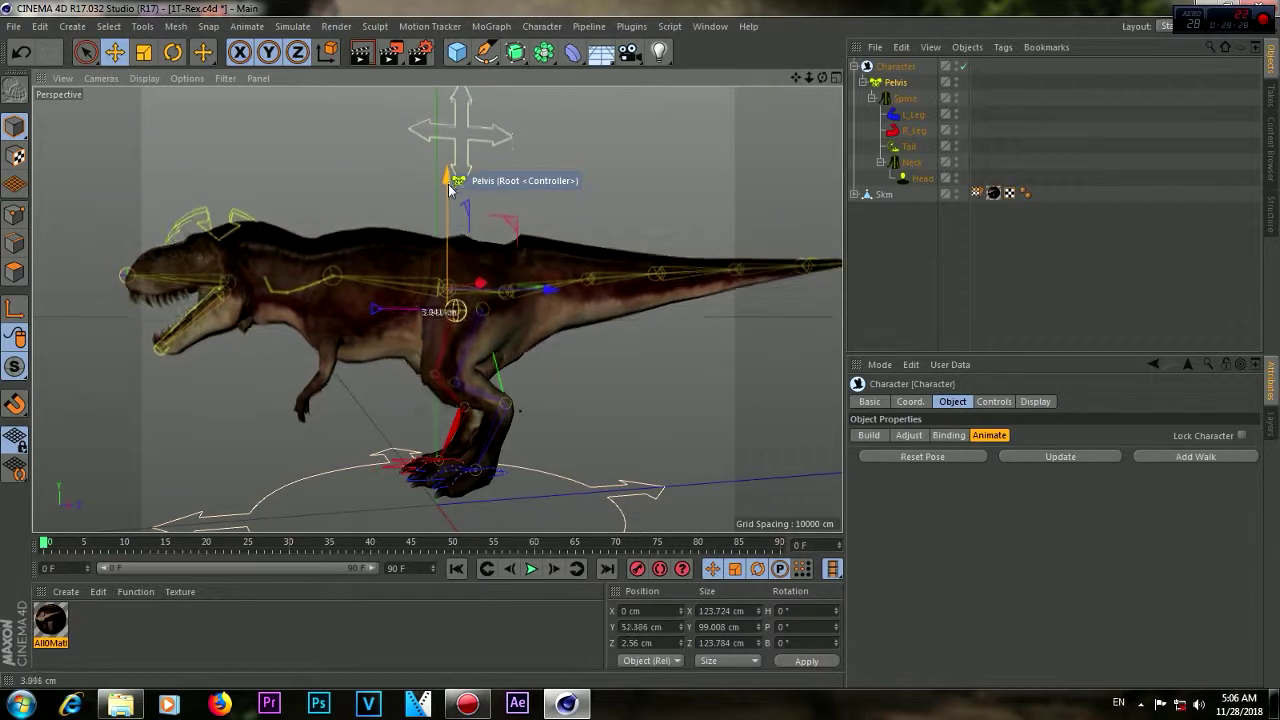
drag(447, 203, 455, 192)
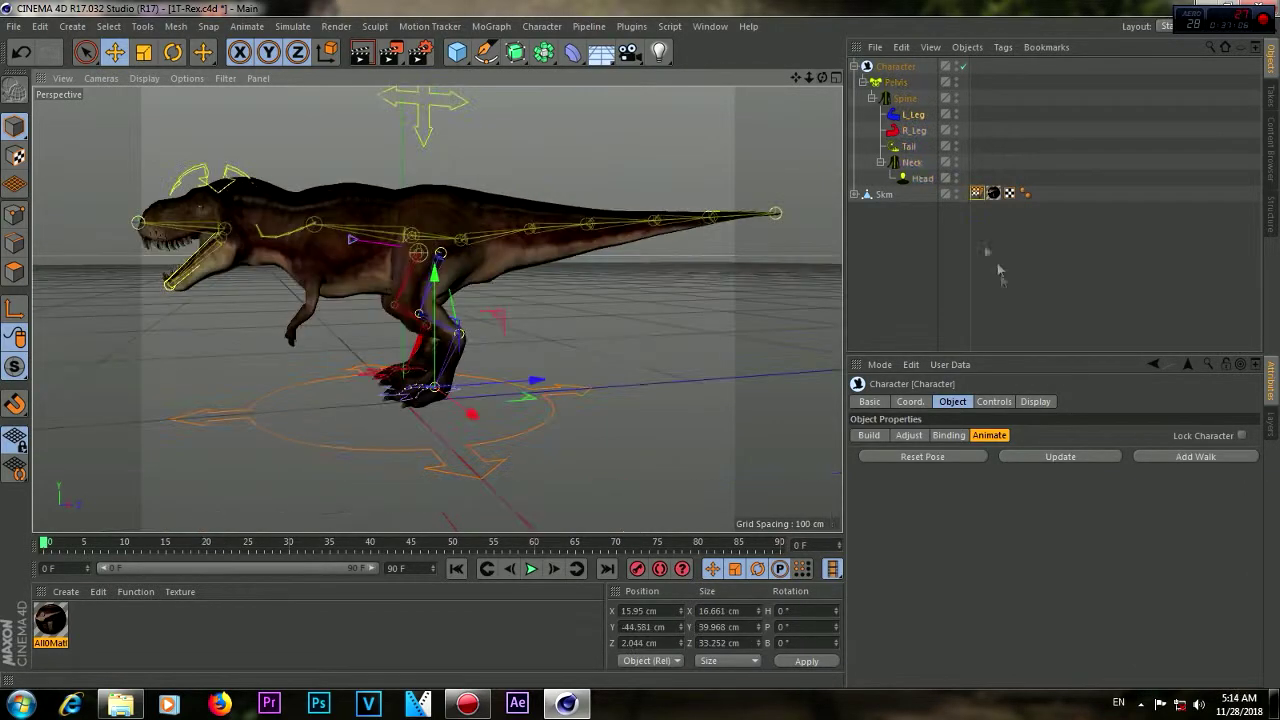
Add a CMotion walk to the Character object and play the walk cycle, viewing it from above and low side
click(1200, 457)
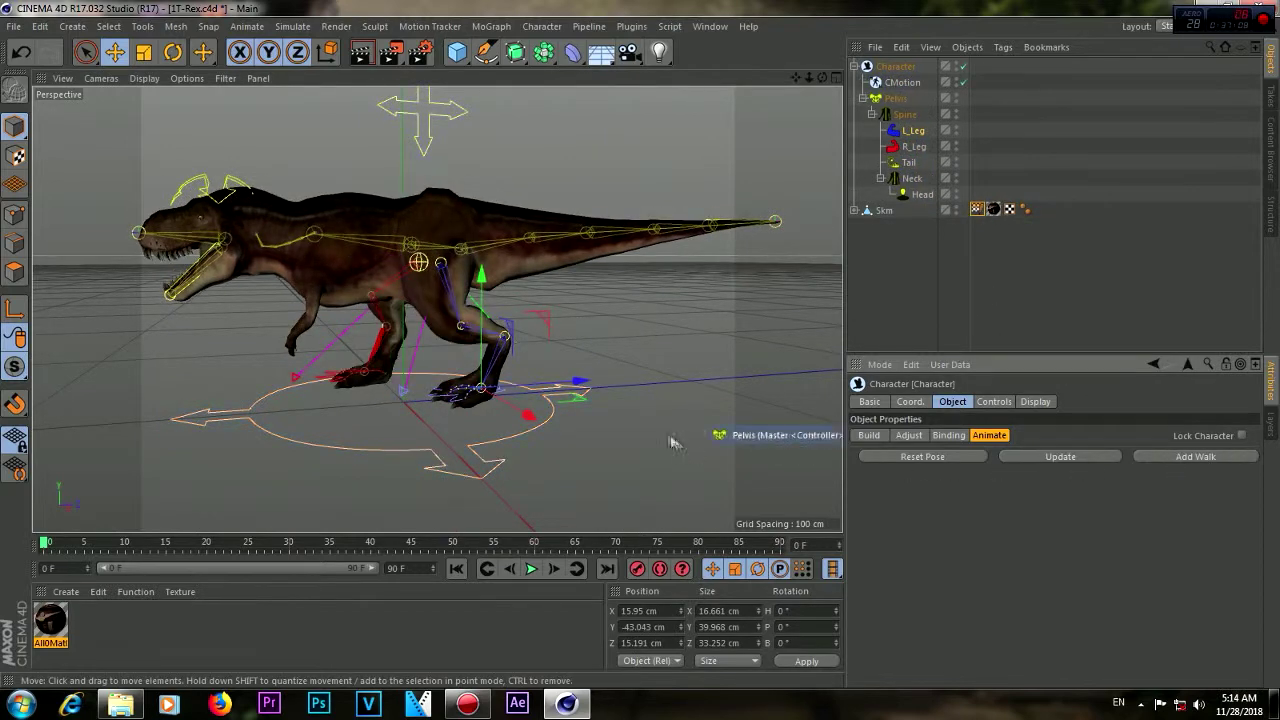
click(535, 570)
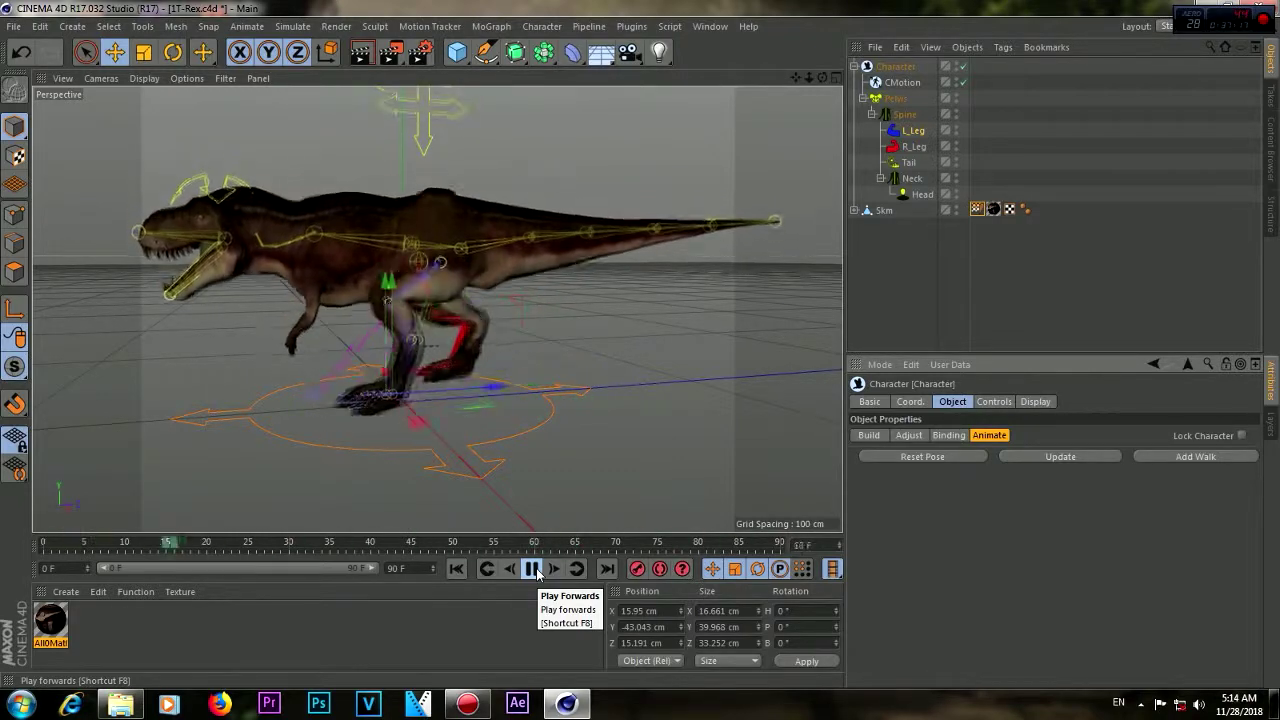
click(532, 568)
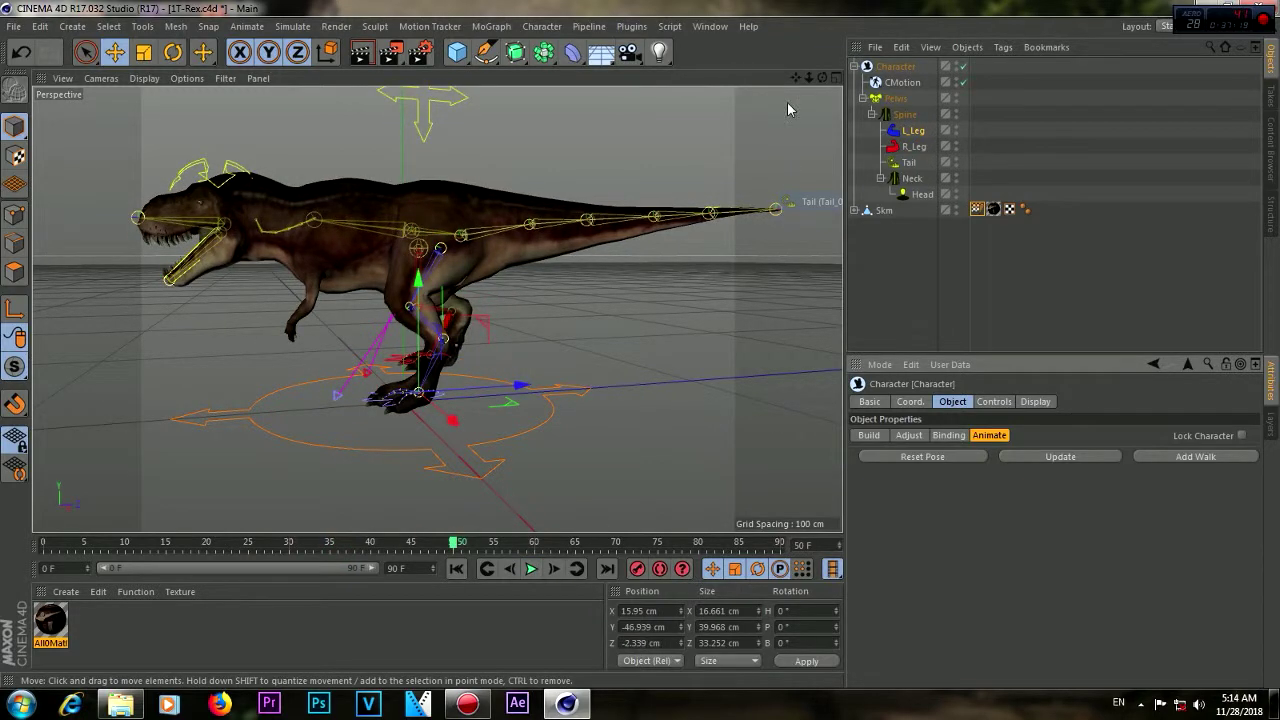
drag(822, 80, 826, 84)
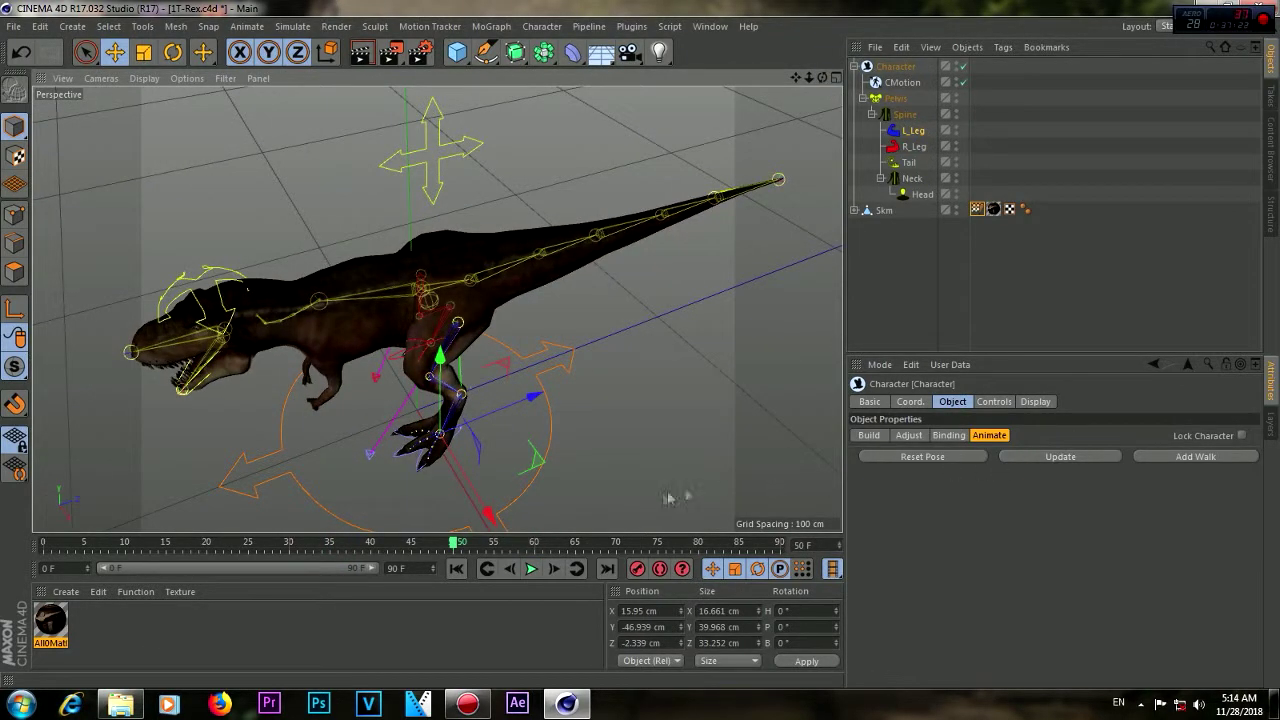
click(531, 568)
drag(818, 80, 818, 60)
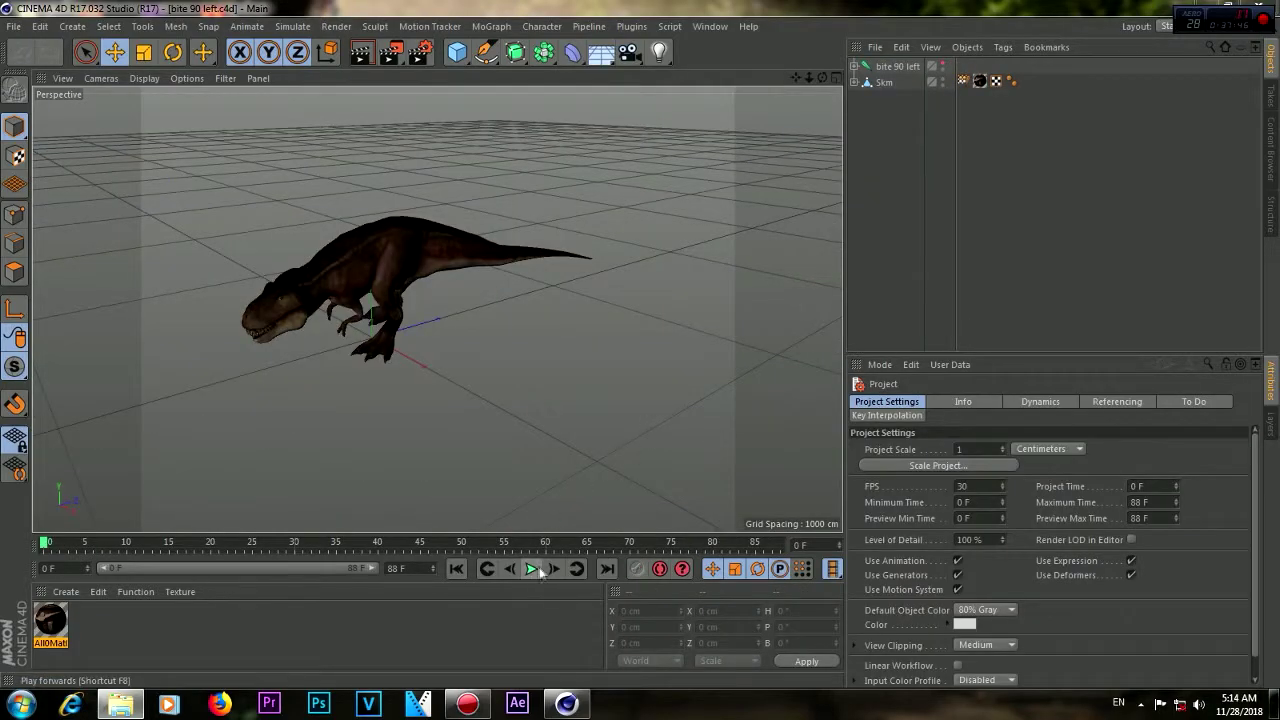
Play the bite 90 left animation, orbiting around to a front view of the dinosaur, then replay it
click(533, 569)
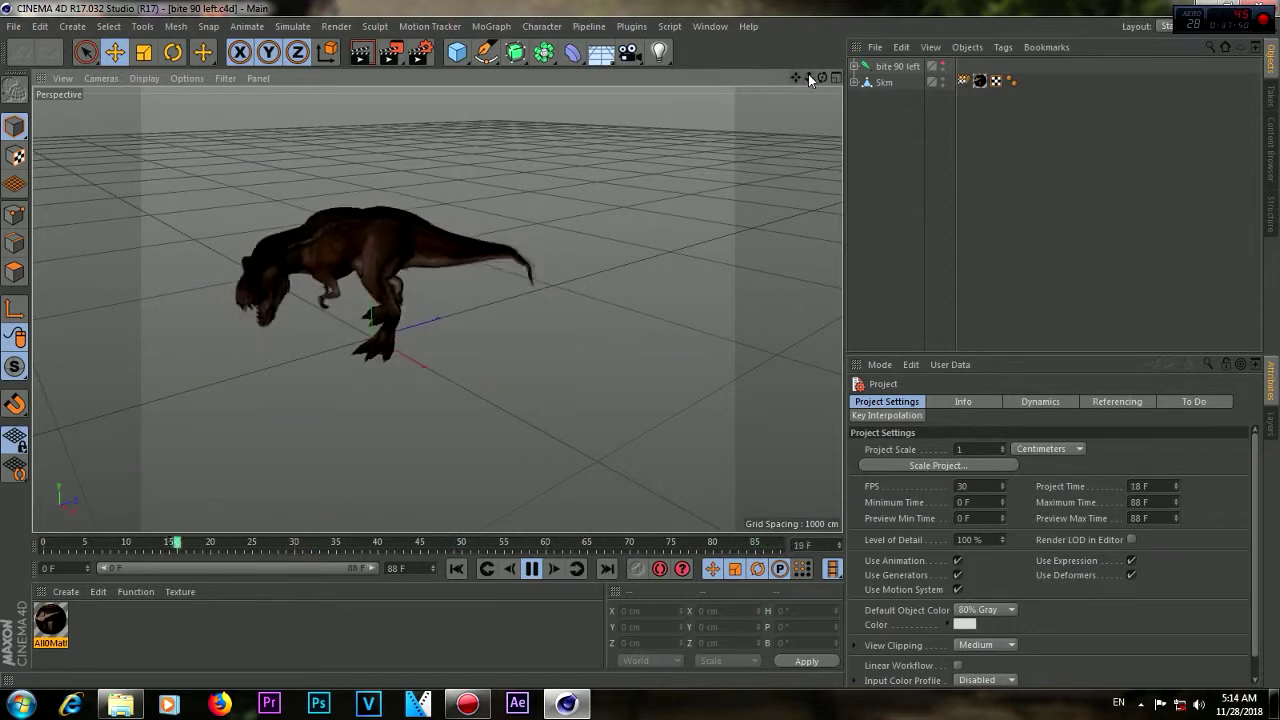
mouse_move(821, 78)
mouse_down()
mouse_move(760, 90)
mouse_move(798, 77)
mouse_up()
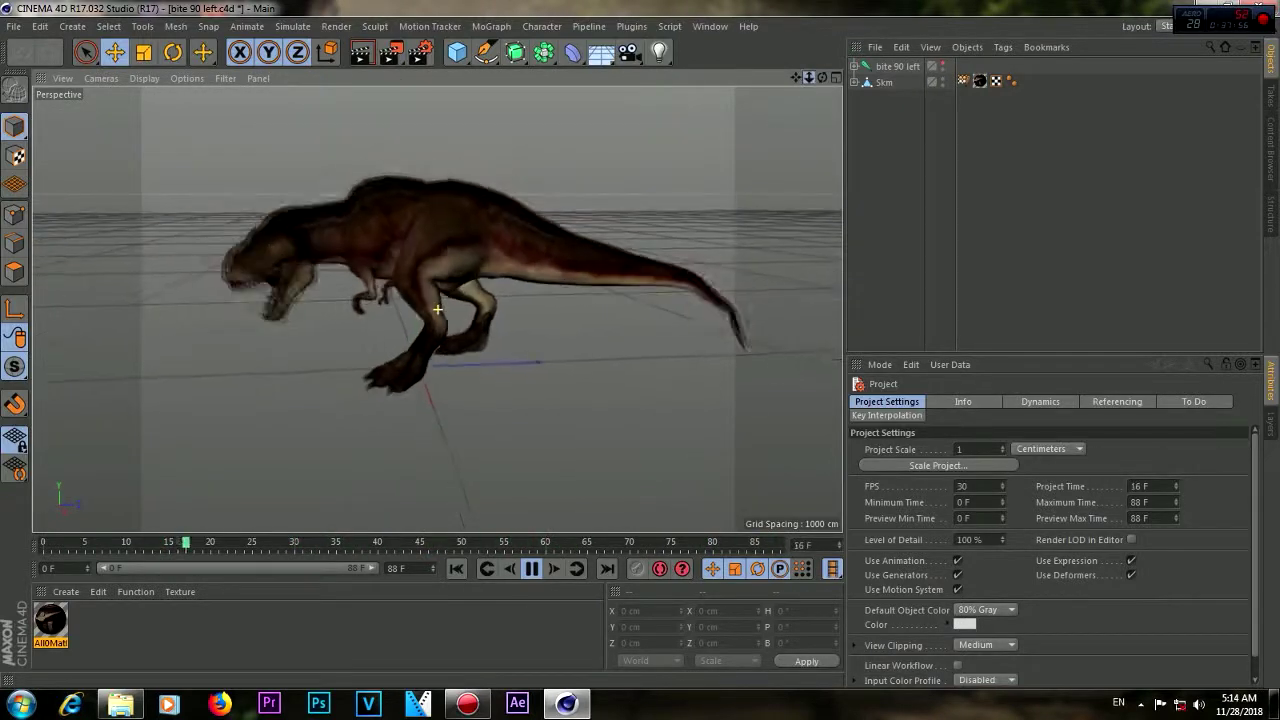
alt+drag(437, 310, 340, 310)
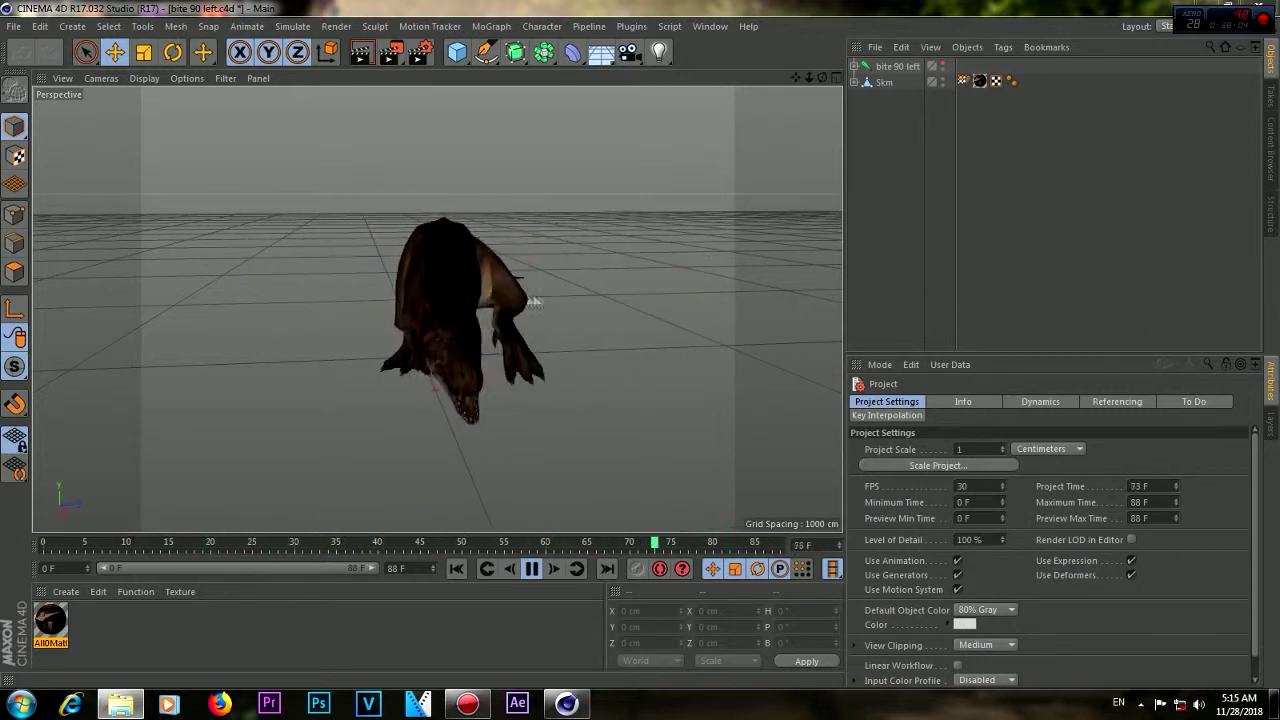
click(533, 569)
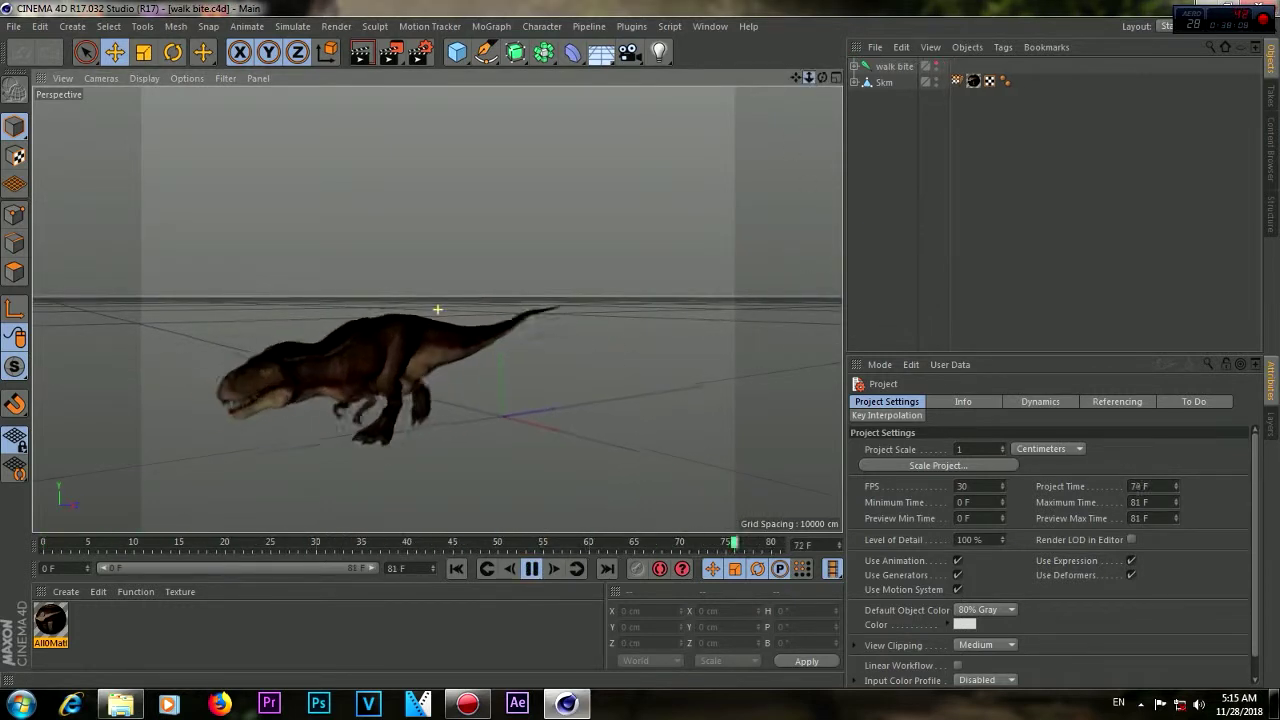
Orbit the view so the walking, biting T-Rex in walk bite.c4d faces the viewer
drag(822, 77, 770, 85)
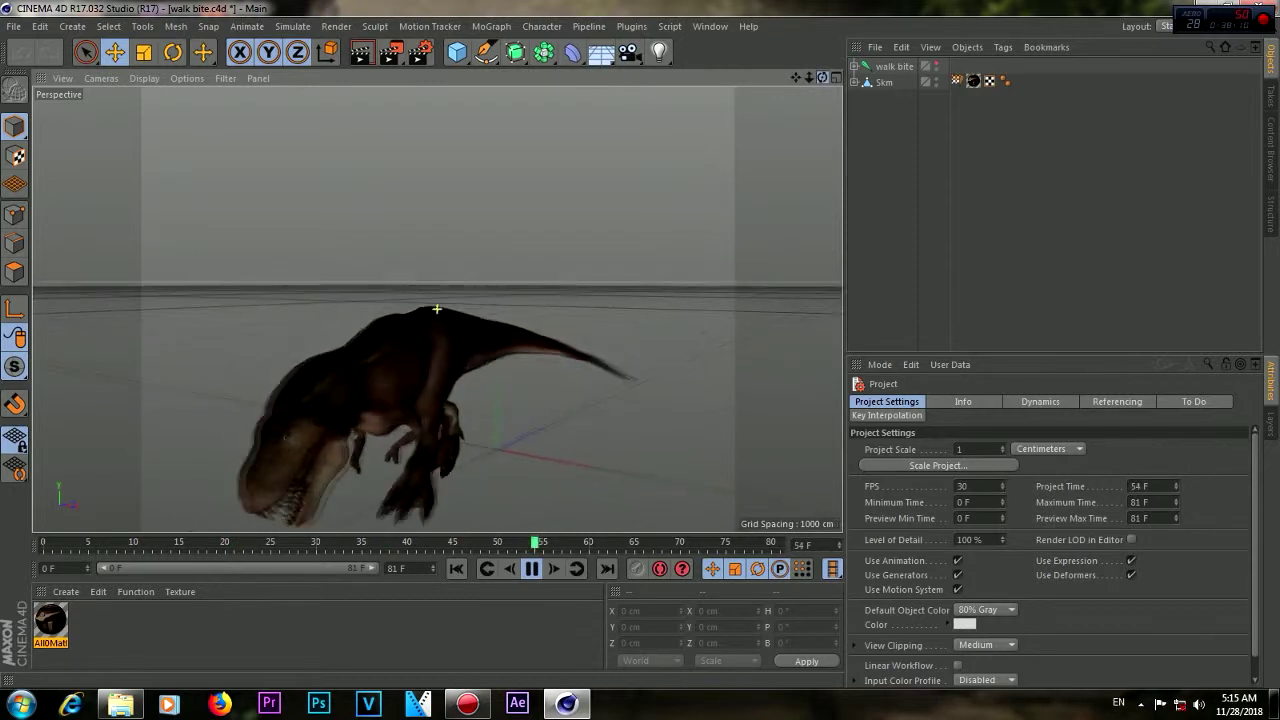